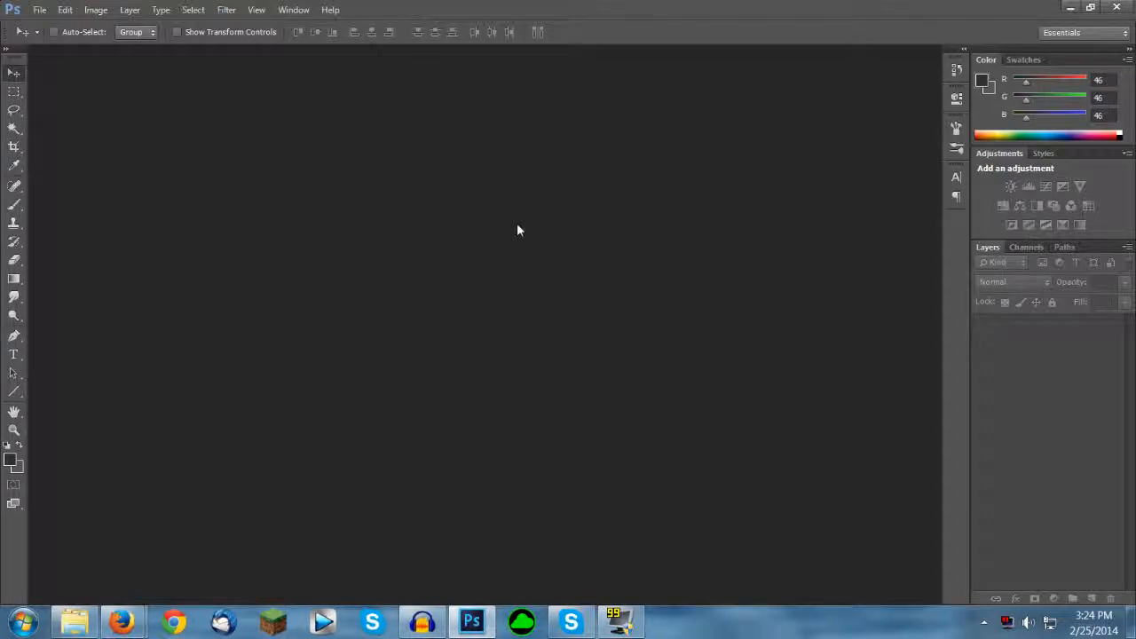
Step: Create a new document named Thumbnail, 1280 x 720 pixels at 300 pixels/inch with a white background
click(37, 10)
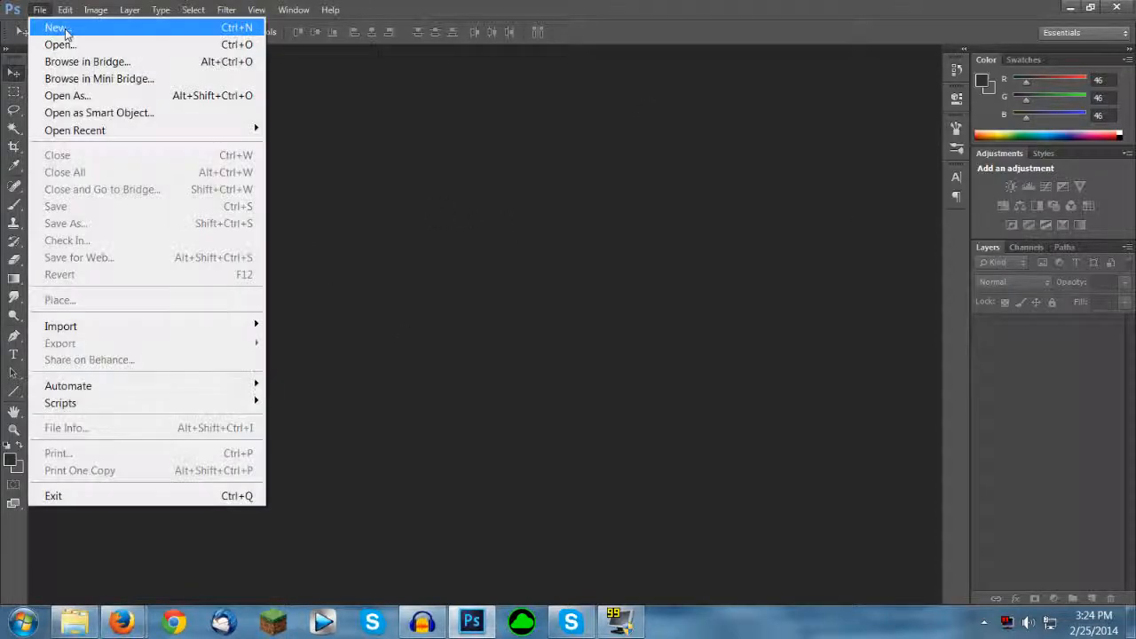
click(54, 23)
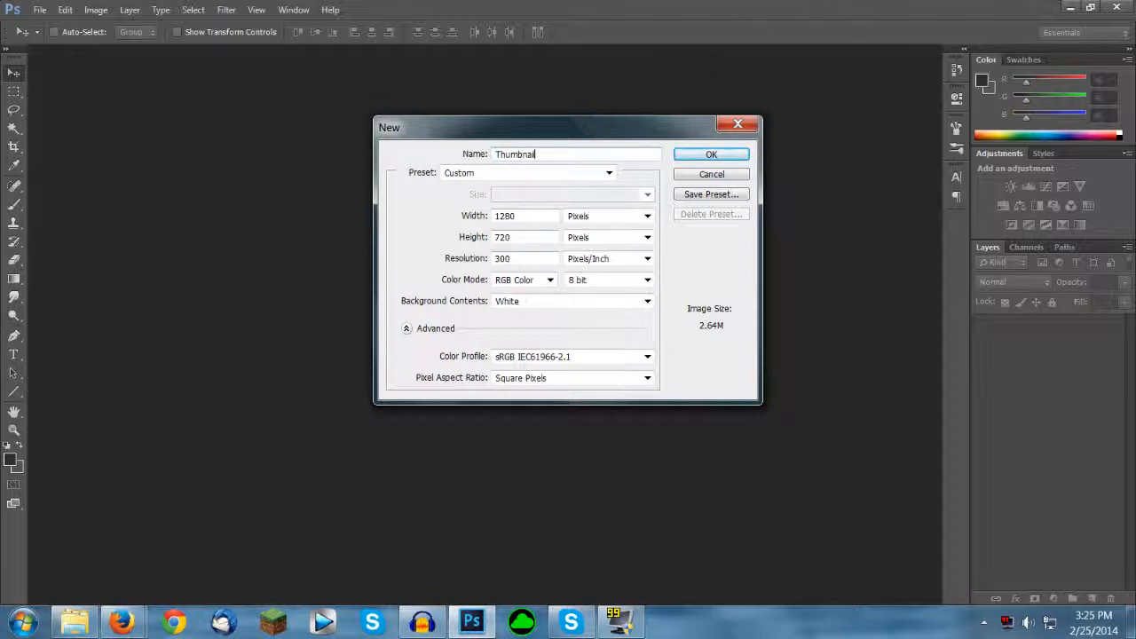
click(525, 216)
click(698, 156)
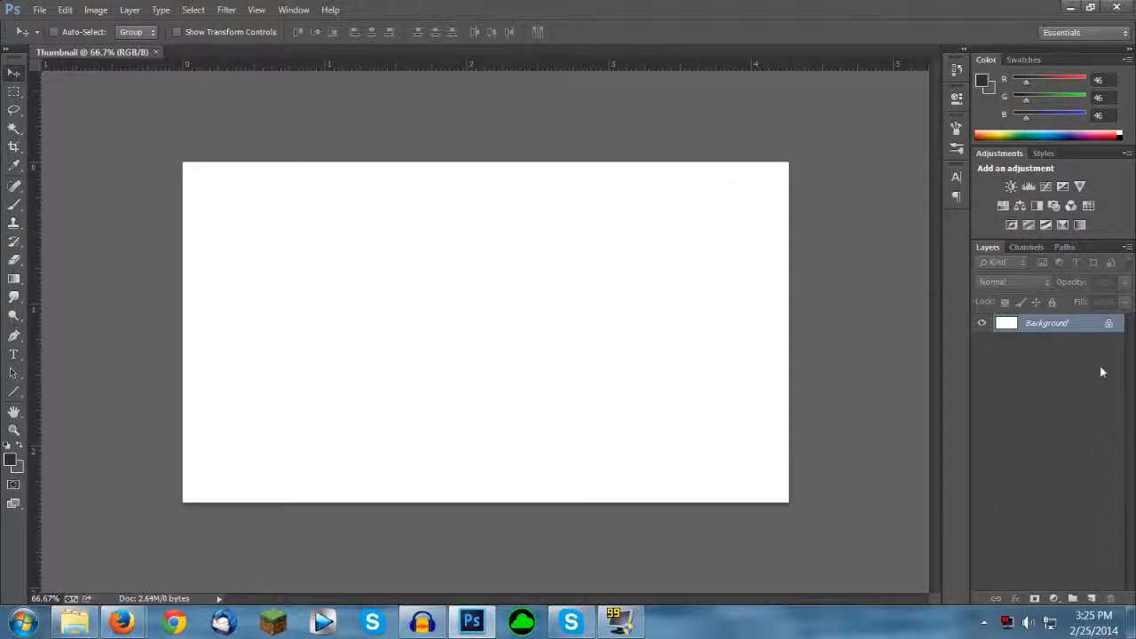
Step: Unlock the Background as a regular layer, add a new empty layer and delete the white one
double_click(1104, 323)
key(Return)
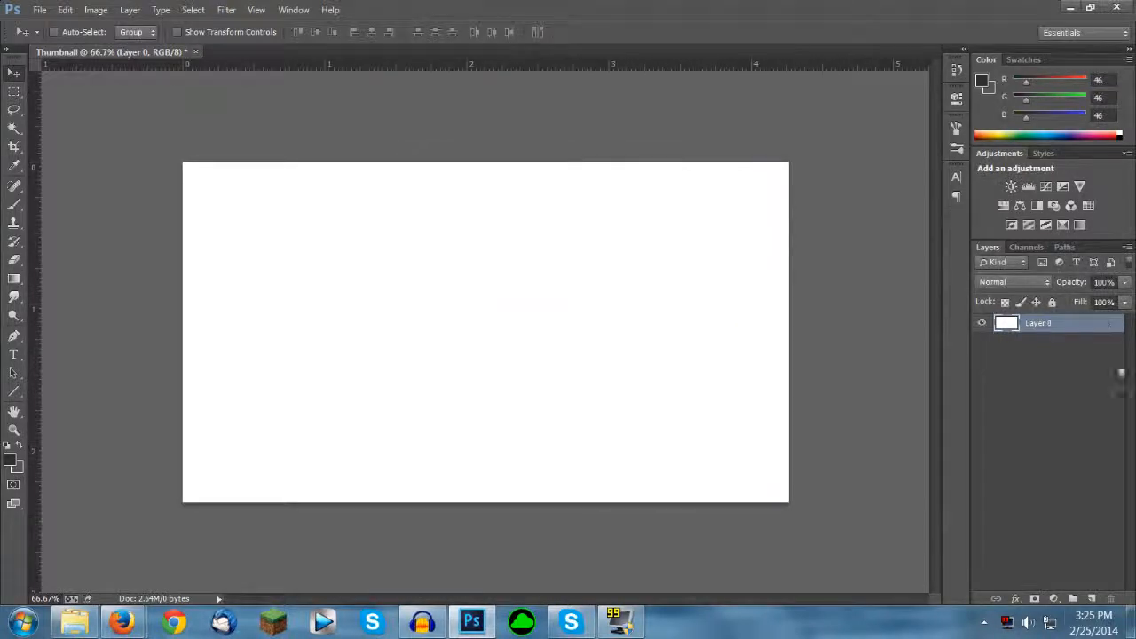
click(1092, 599)
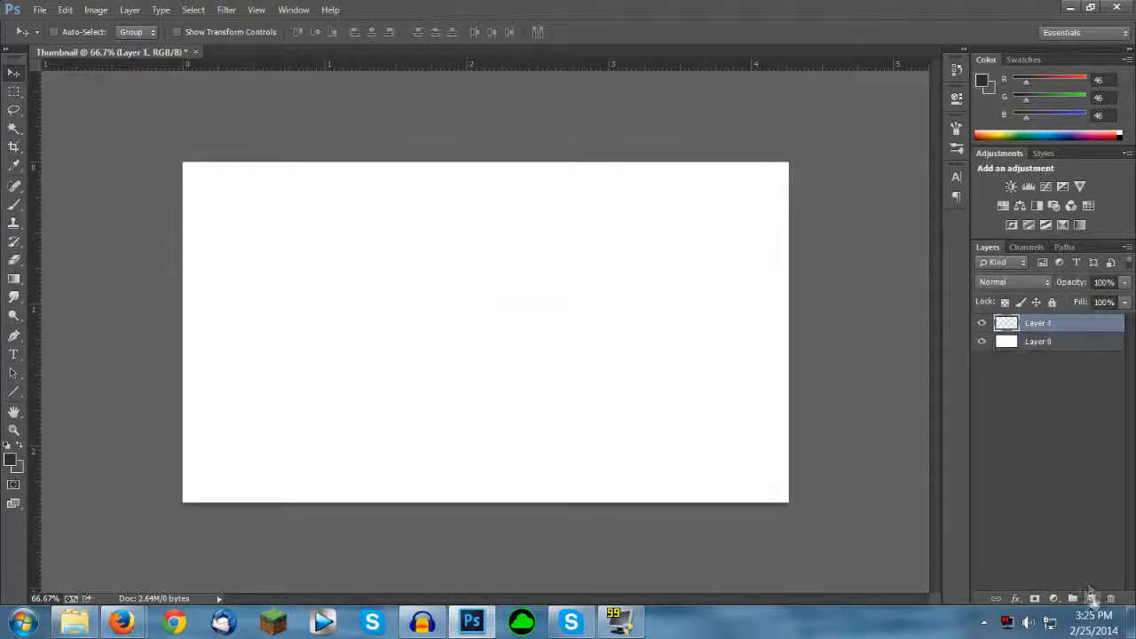
click(1035, 344)
key(Delete)
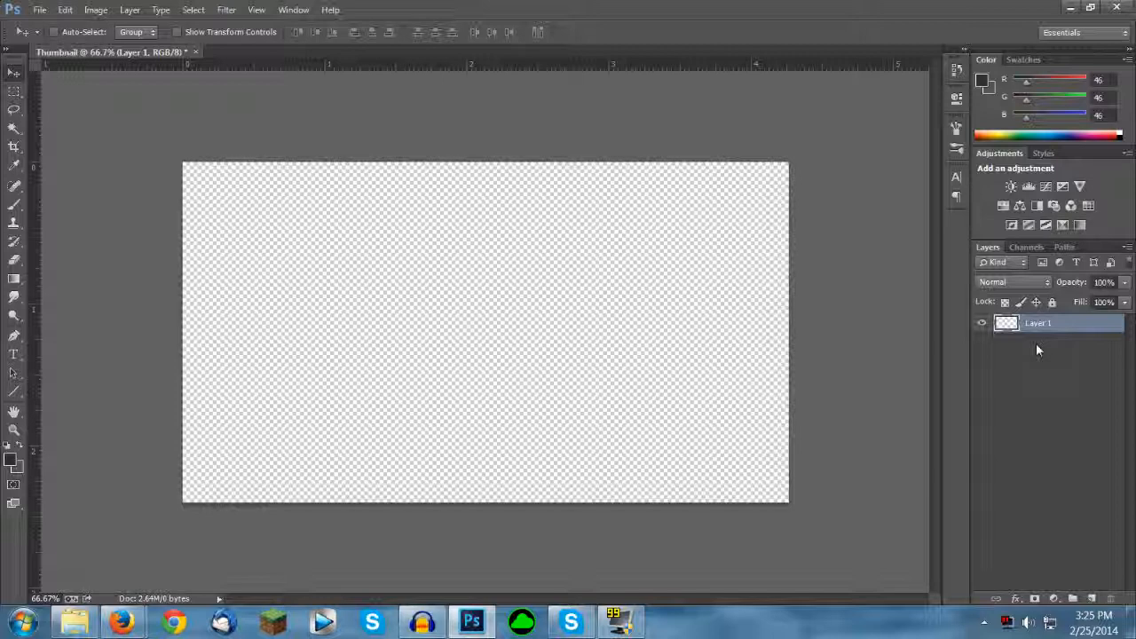
Step: Switch to the Google Images window in Firefox and search for "minecraft logo"
key(super+2)
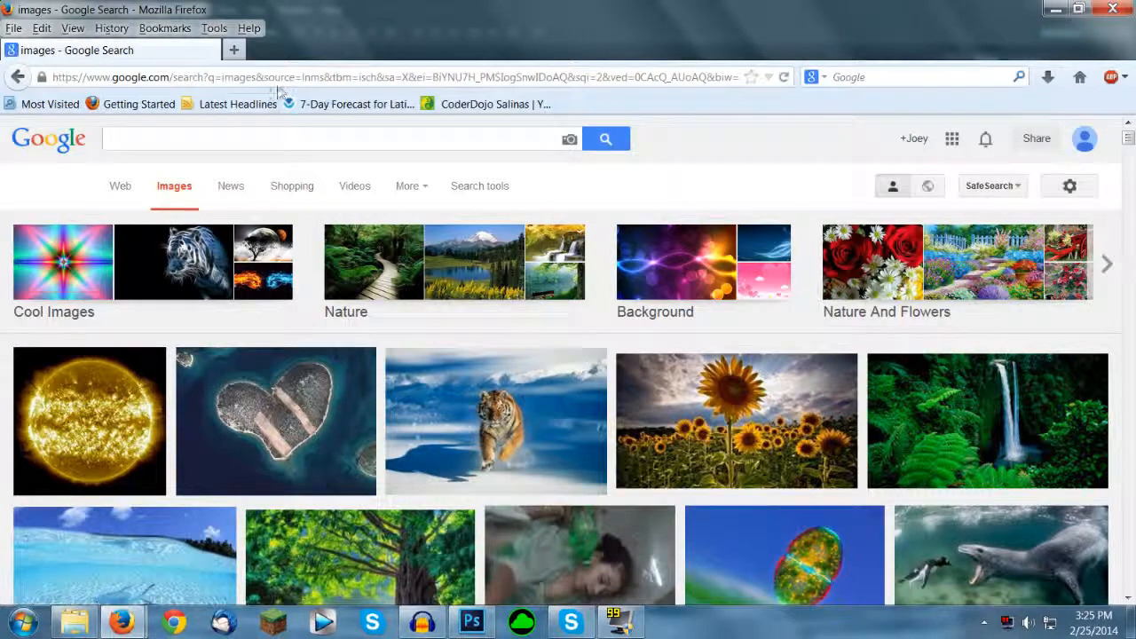
click(238, 135)
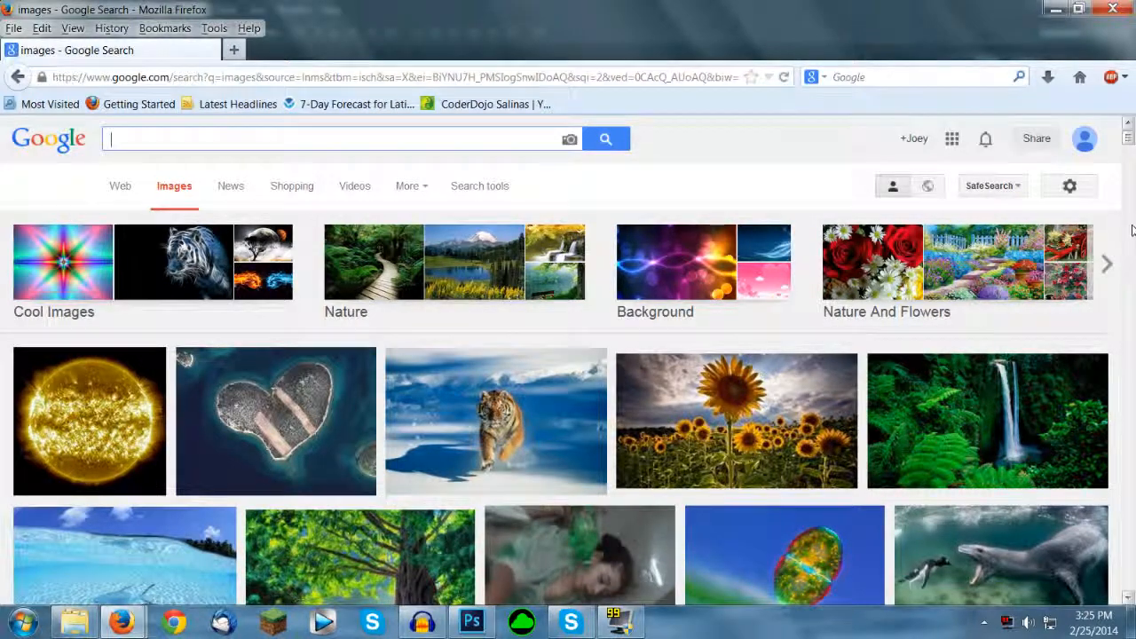
text(miencraf)
key(ctrl+a)
text(m)
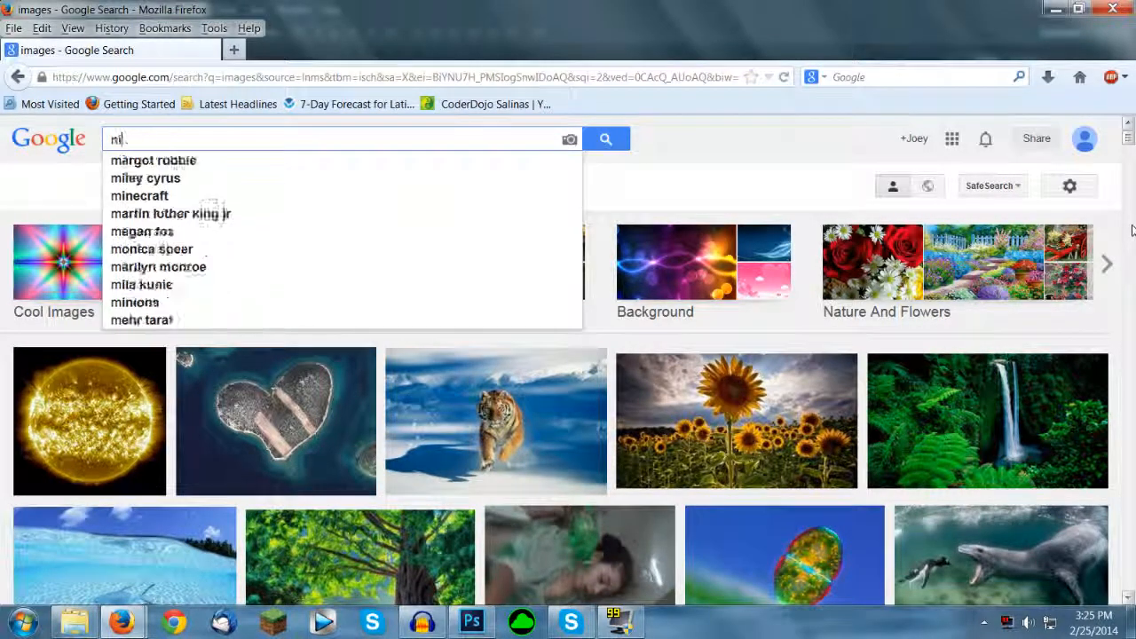
text(inecraft logo)
key(Return)
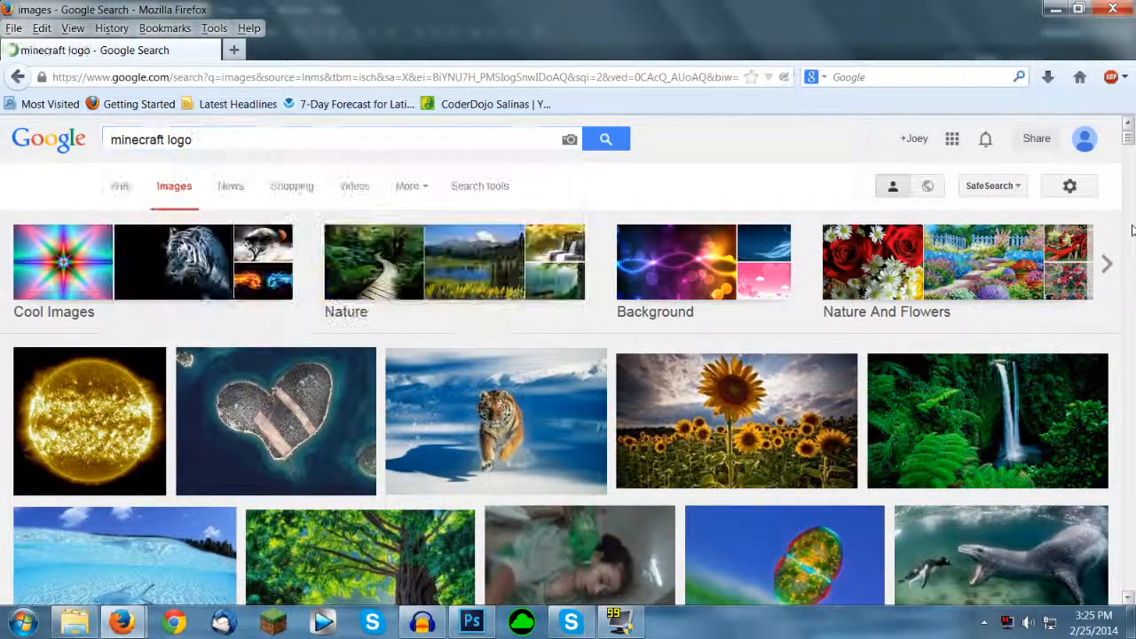
Step: Preview the 1024 × 170 Minecraft logo by thafnine in the image results, then return to Photoshop
scroll(874, 325, down, 3)
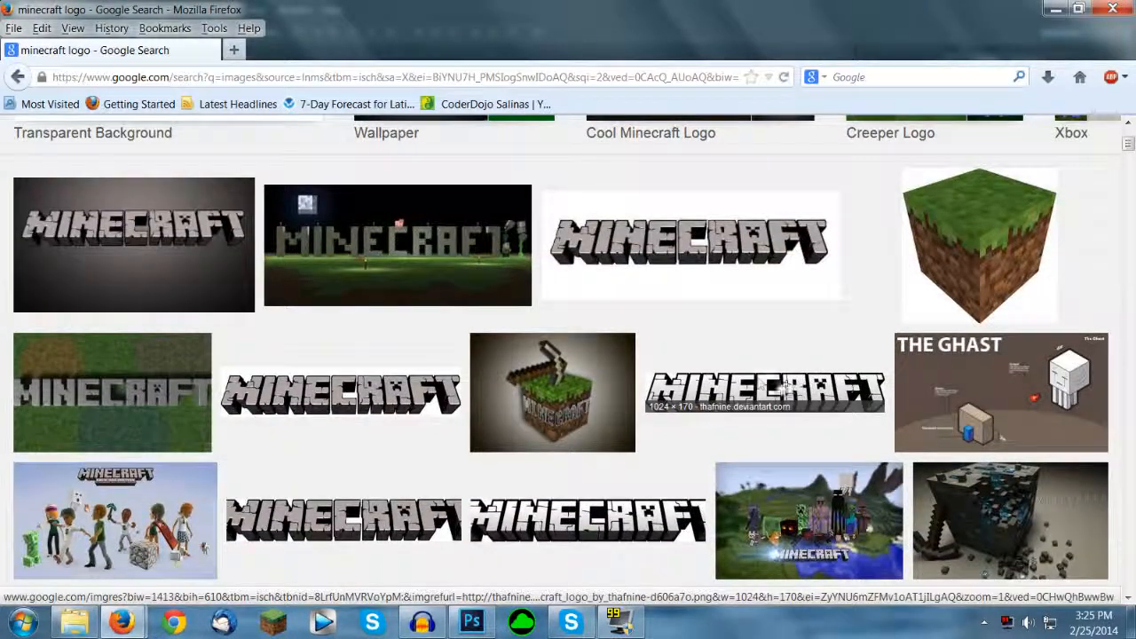
click(758, 380)
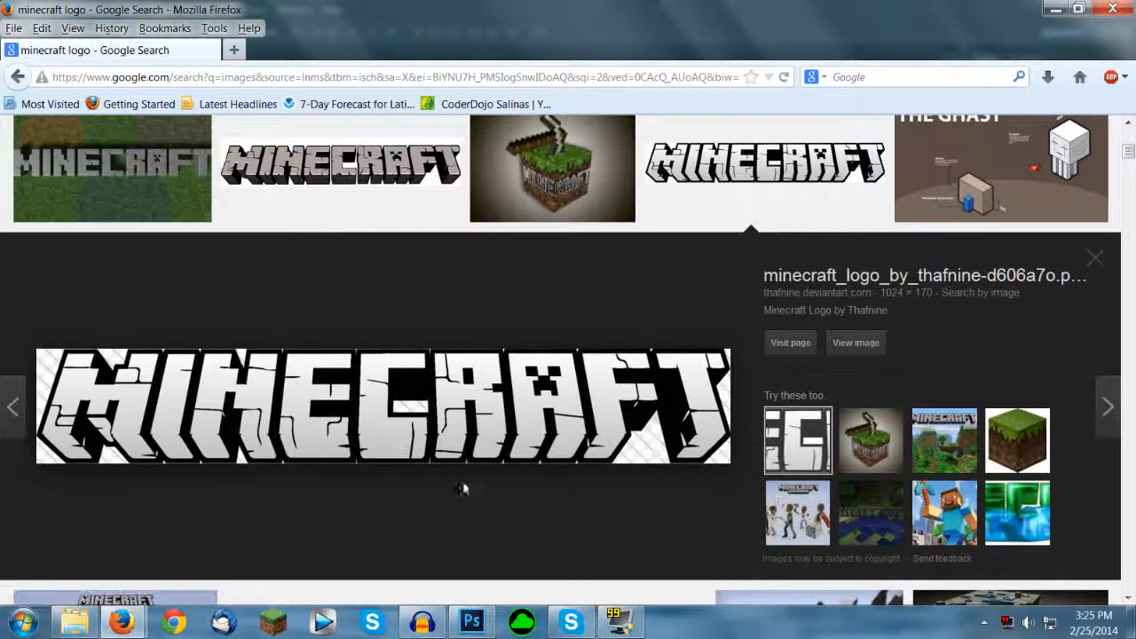
click(322, 277)
click(123, 622)
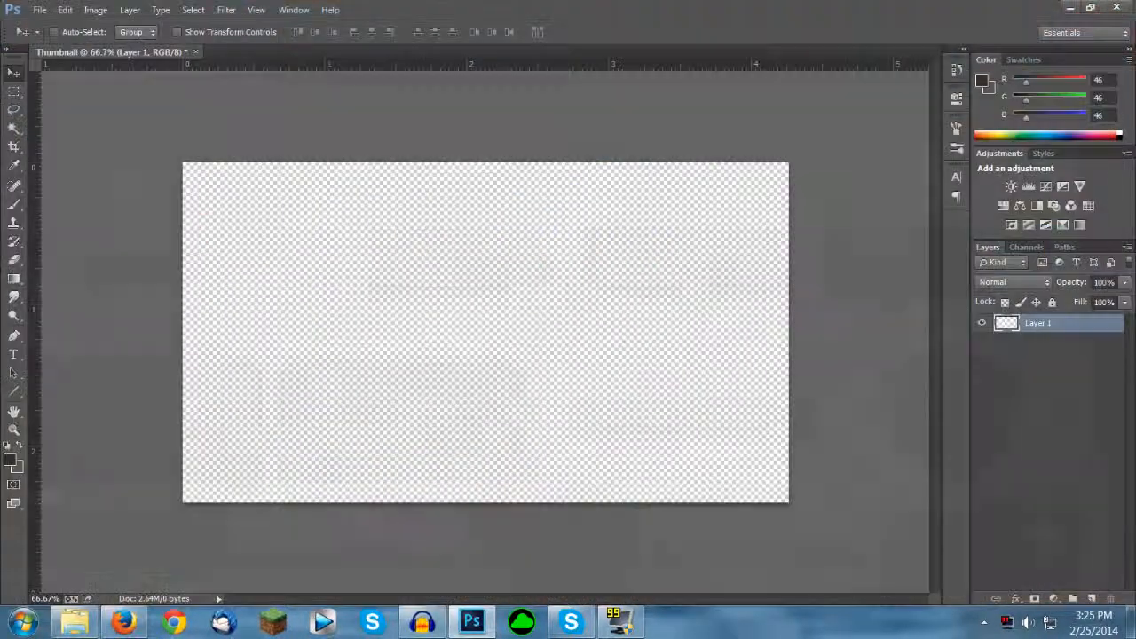
Step: Place minecraft_logo_by_thafnine-d606a7o.png from the Gfx Thumbnails folder near the canvas's upper edge and center it horizontally
click(75, 622)
click(619, 432)
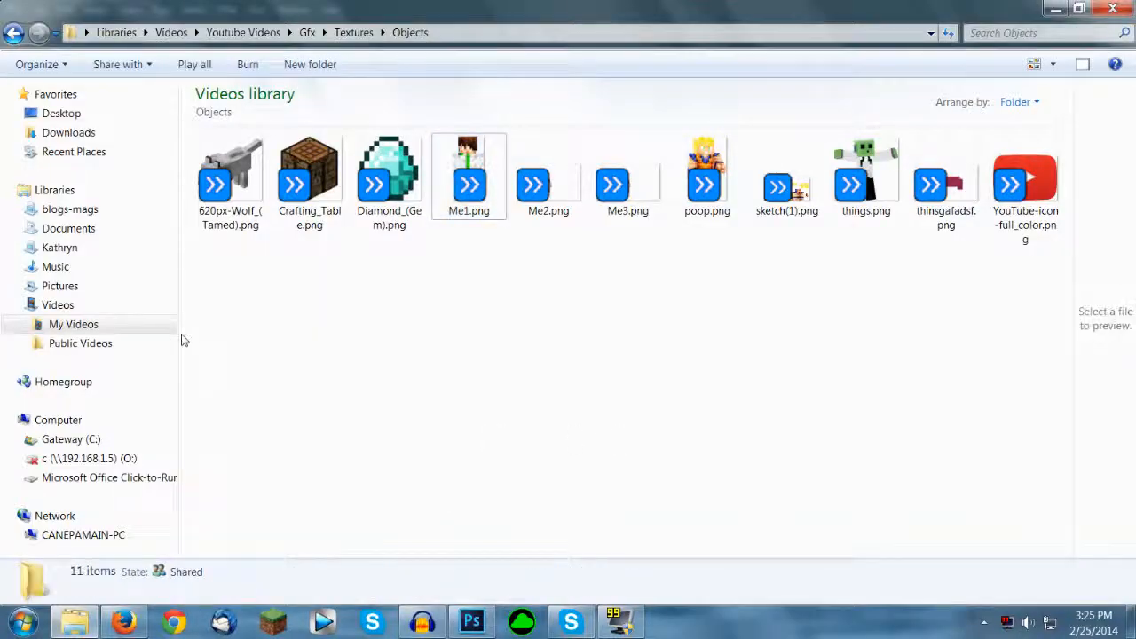
click(307, 32)
double_click(777, 178)
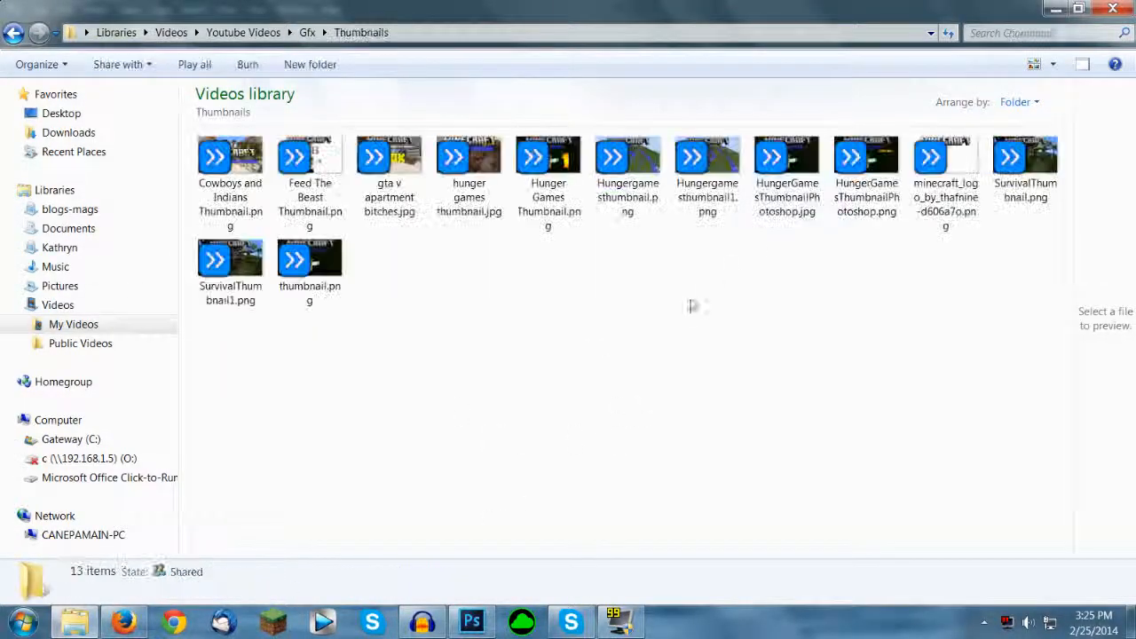
drag(943, 189, 722, 388)
key(Return)
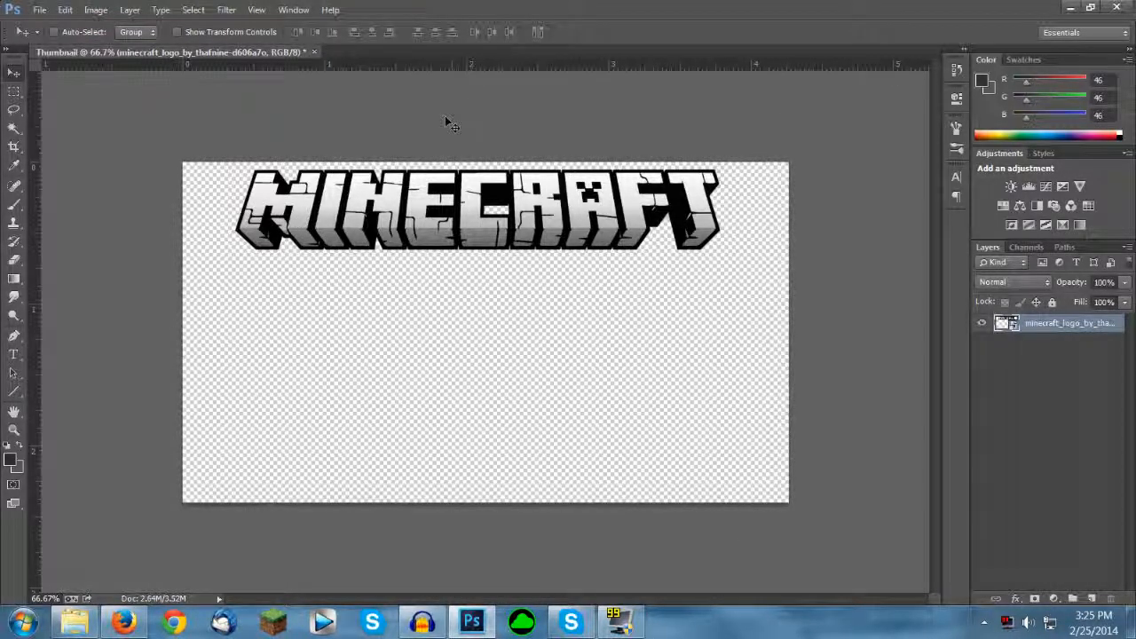
key(ctrl+a)
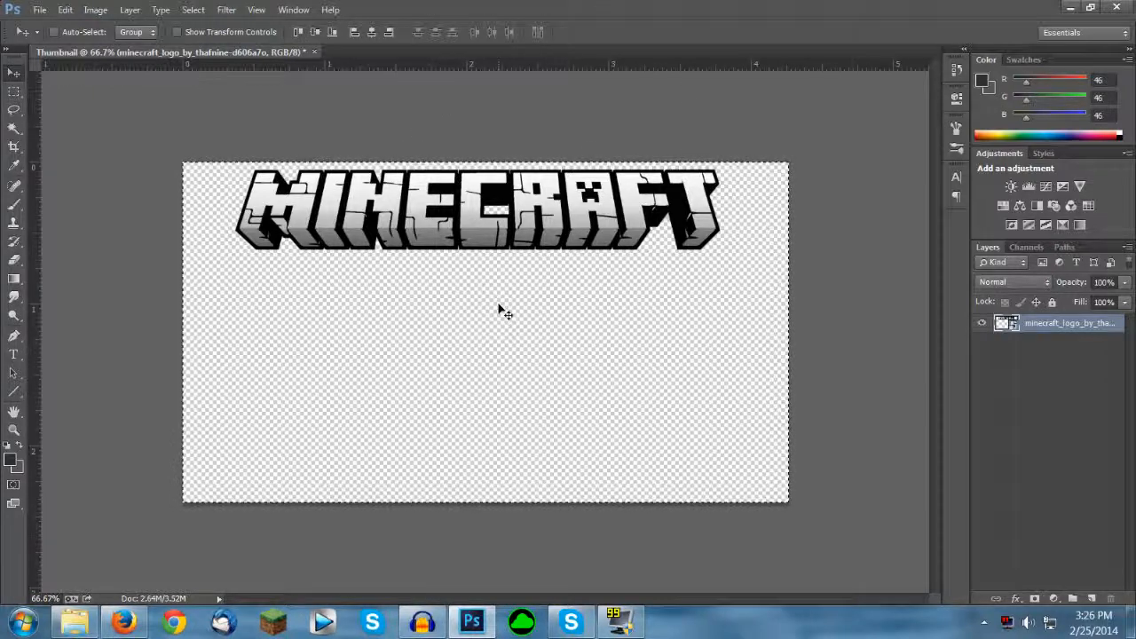
click(372, 33)
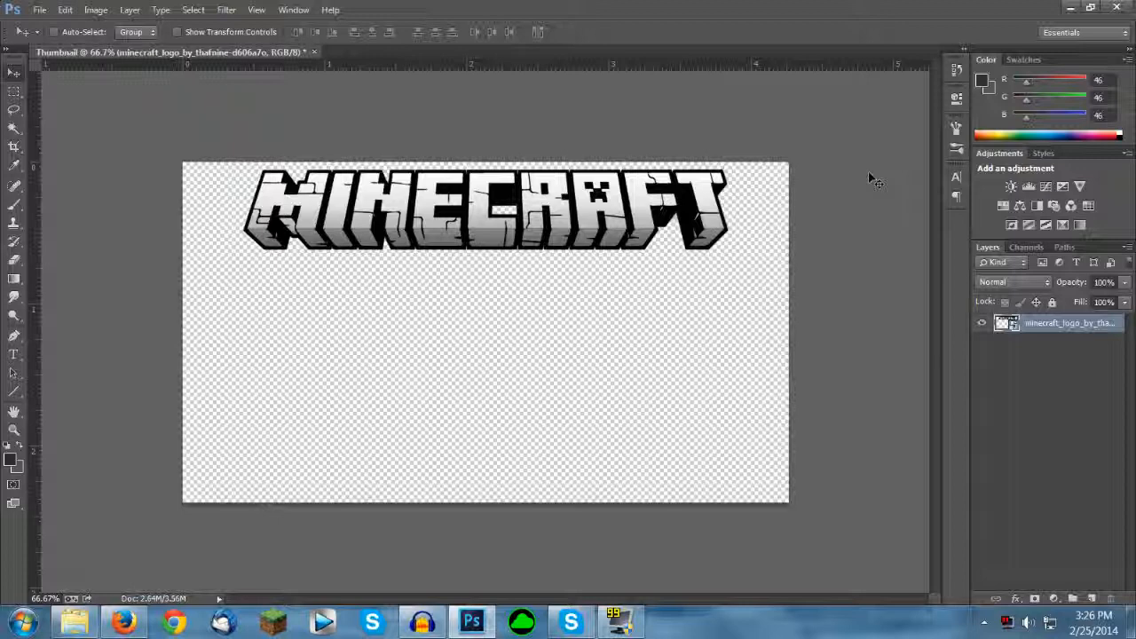
Step: Add the text "Hunger Games" in 12 pt Minecraftia and move it beneath the middle of the logo
key(t)
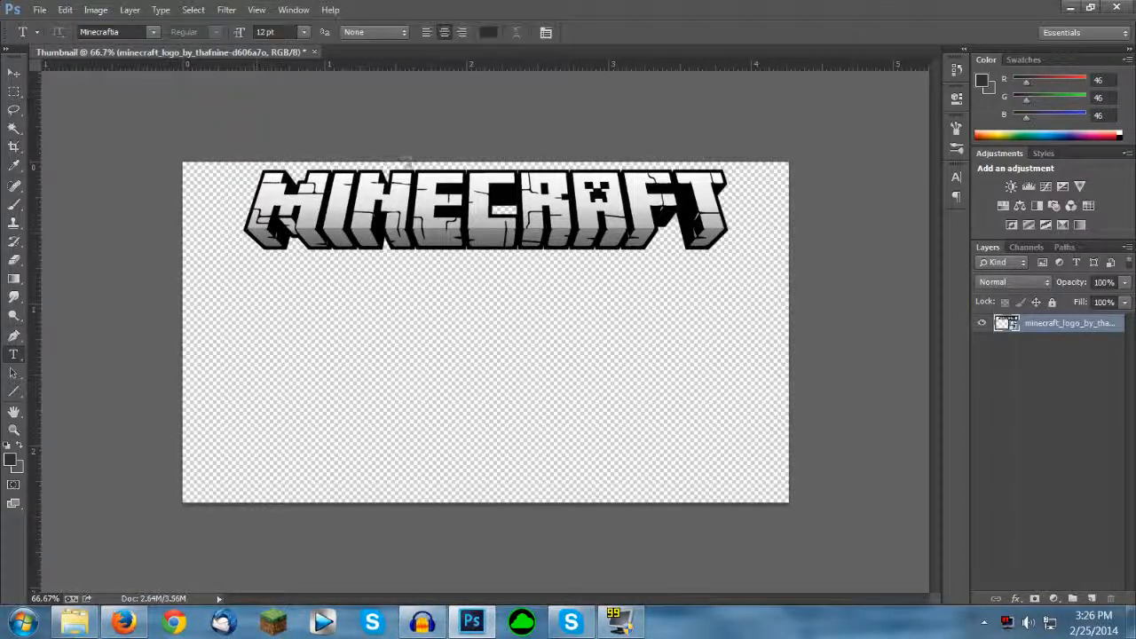
click(337, 281)
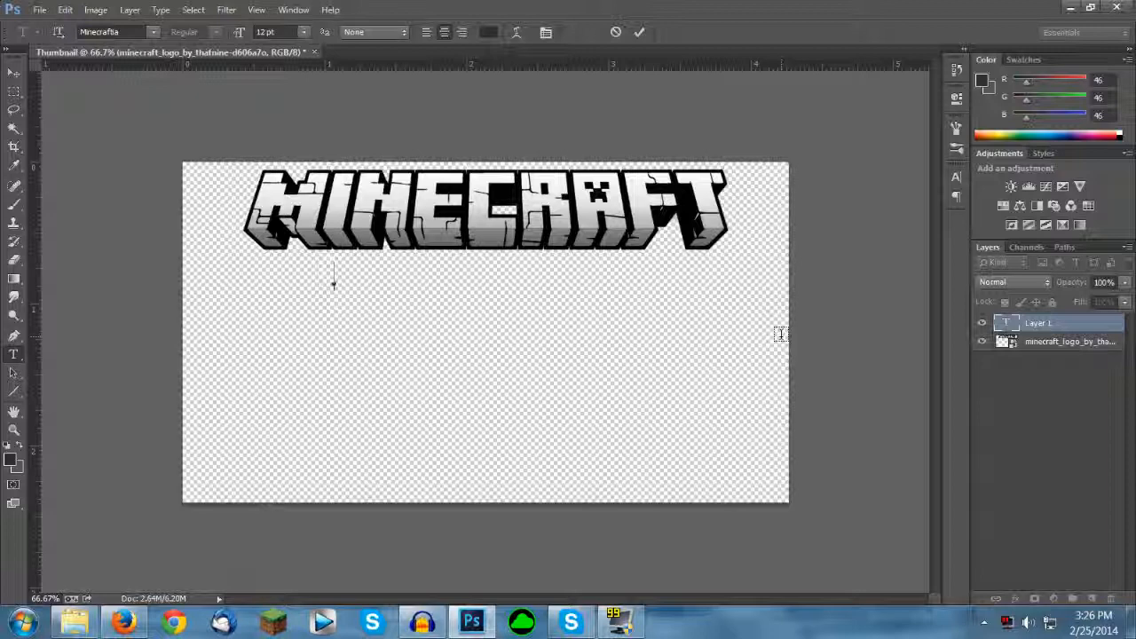
text(Hunger )
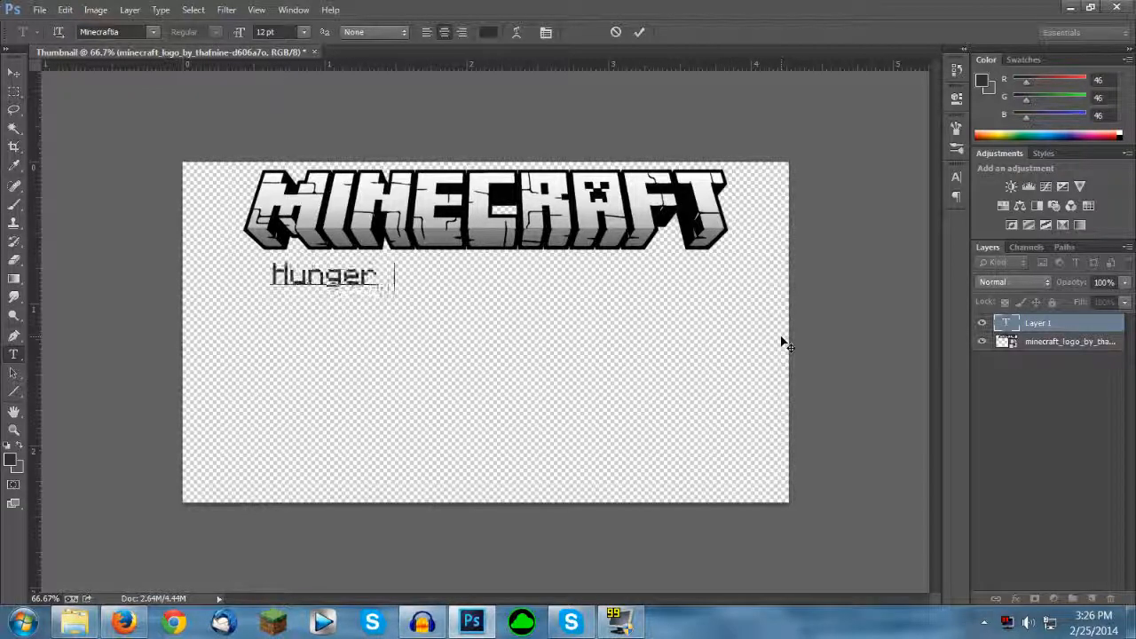
text(g)
key(BackSpace)
text(Games)
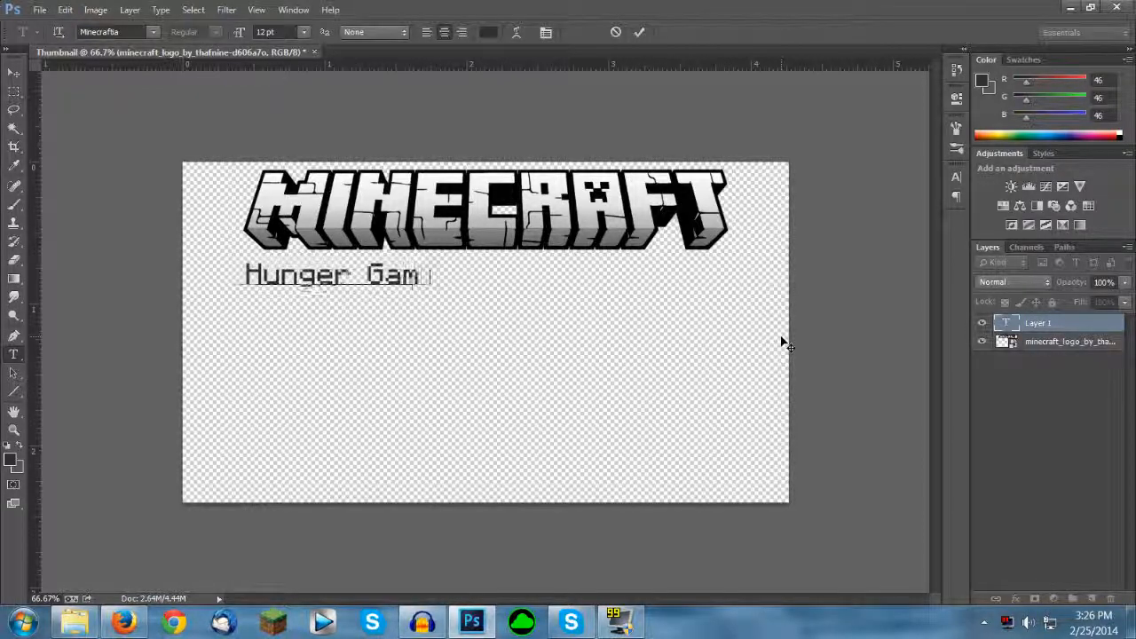
click(1089, 330)
key(v)
drag(439, 374, 581, 385)
Step: Change the font of the Hunger Games text to MineCrafter 3
double_click(1008, 326)
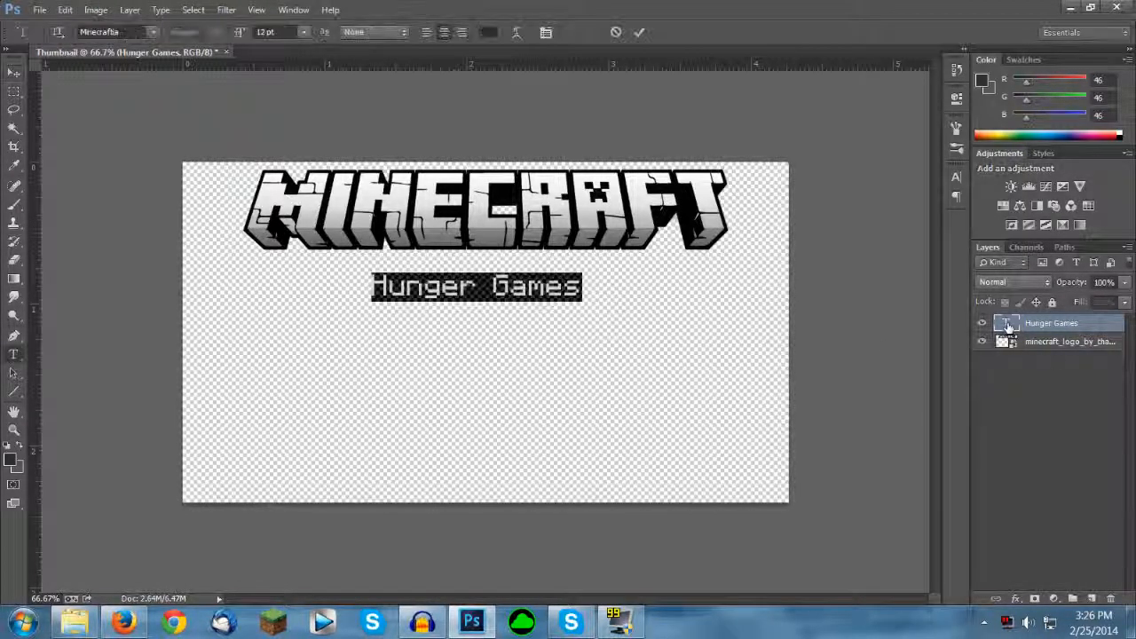
click(153, 32)
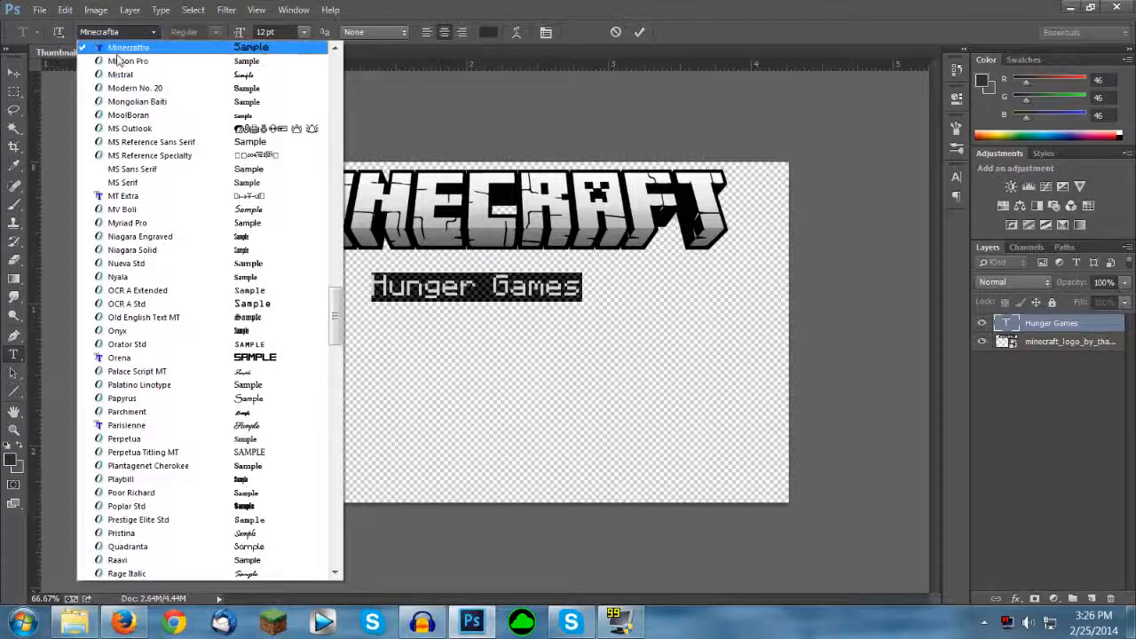
drag(334, 308, 335, 296)
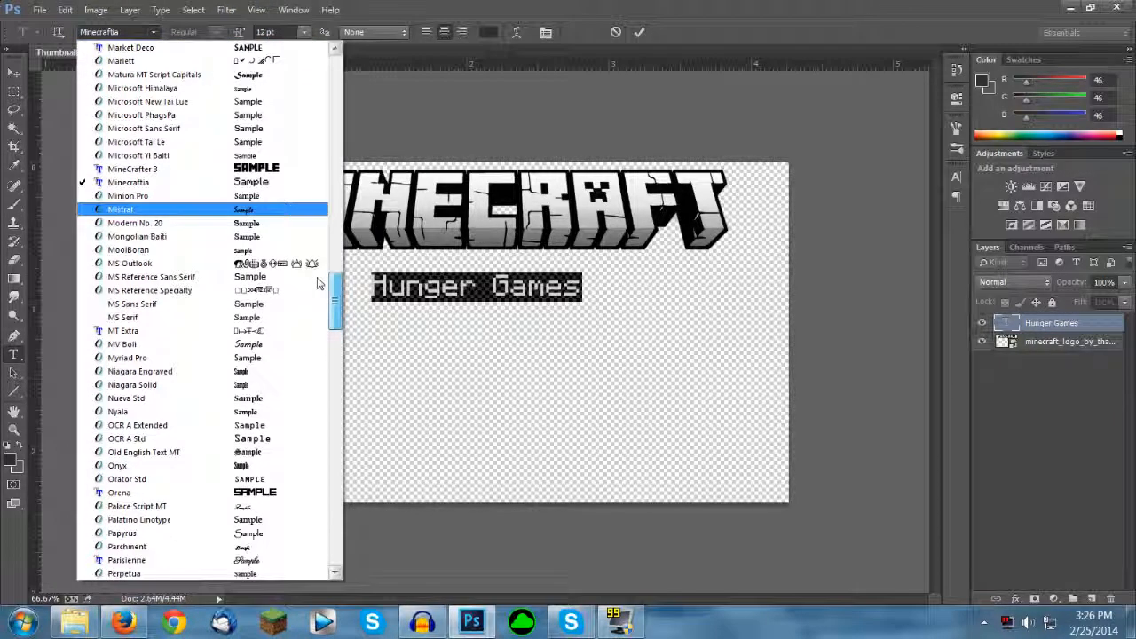
click(142, 169)
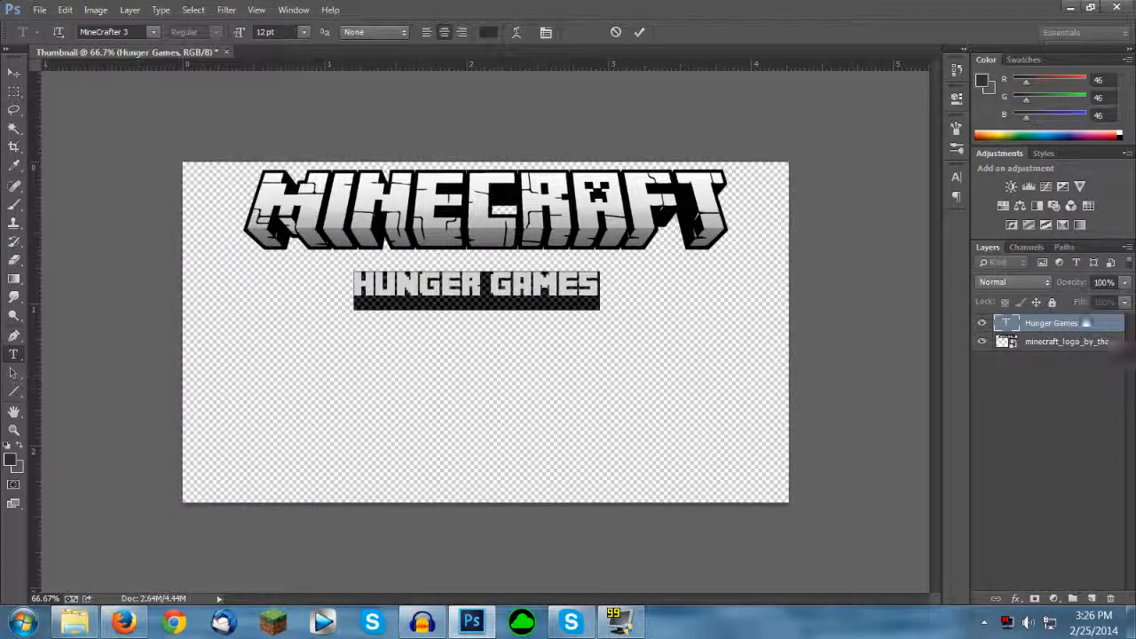
click(1058, 326)
Step: Enlarge the Hunger Games text proportionally and shift it left under the Minecraft logo
key(ctrl+t)
drag(606, 271, 710, 251)
key(ctrl+z)
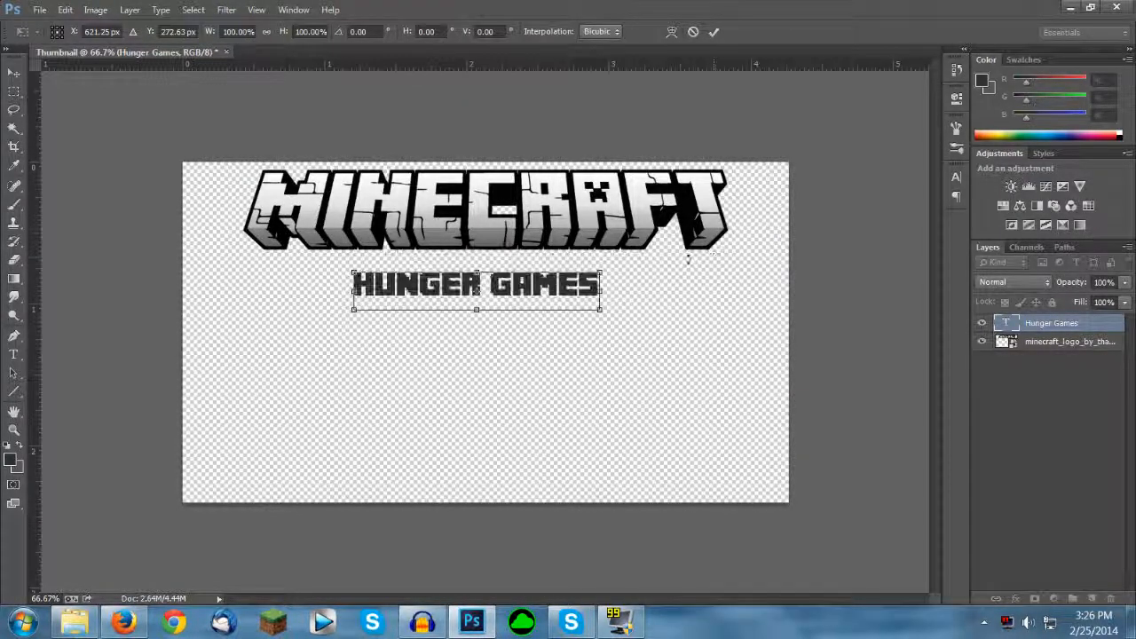
drag(600, 266, 643, 260)
key(Return)
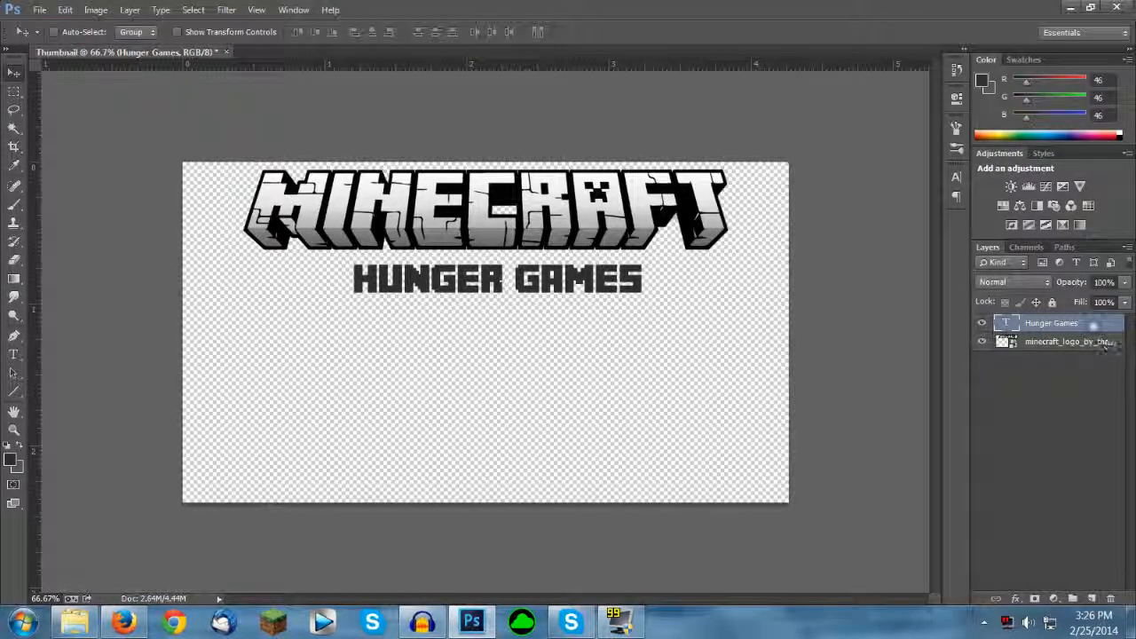
drag(652, 352, 619, 347)
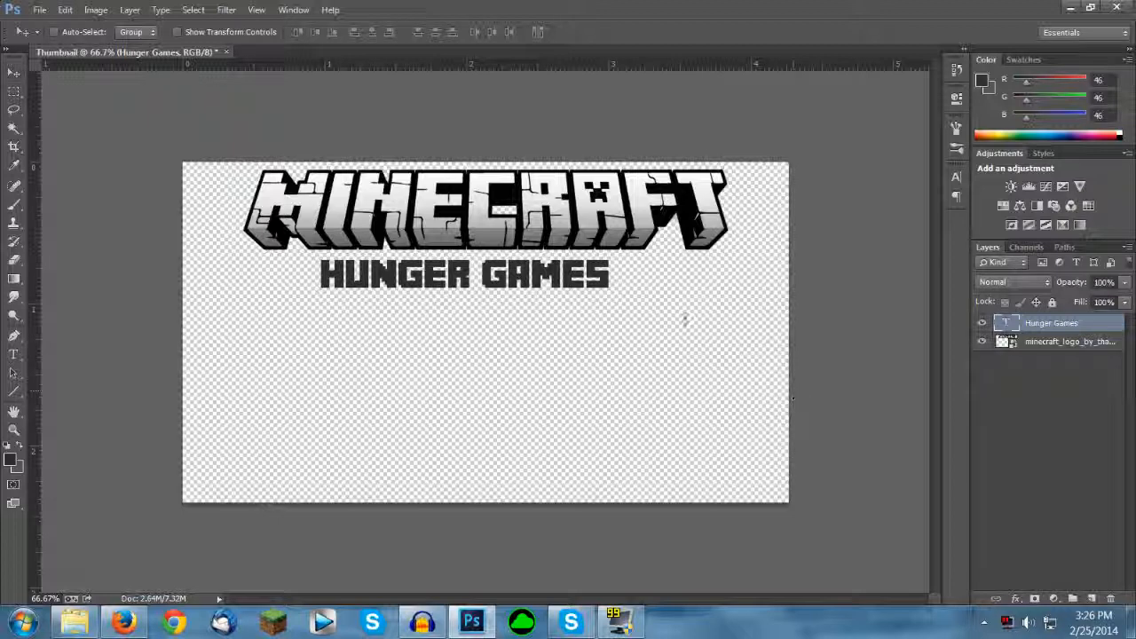
Step: Scale the Hunger Games text up further so it spans about three quarters of the logo's width
key(ctrl+t)
drag(612, 261, 665, 252)
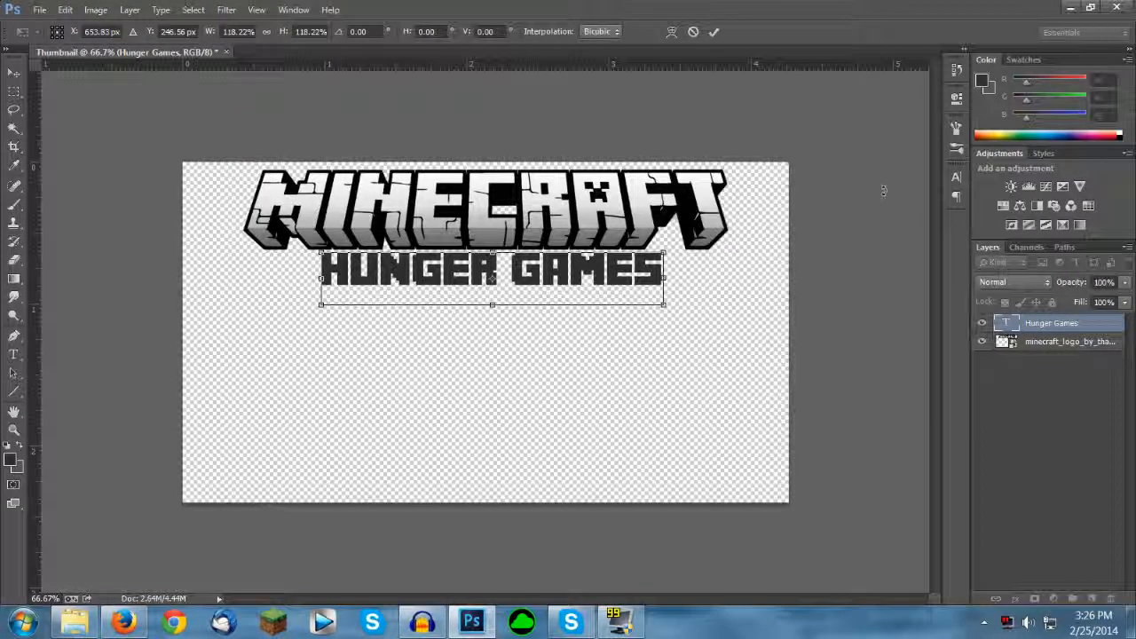
mouse_move(664, 252)
mouse_down()
mouse_move(690, 248)
mouse_move(685, 257)
mouse_up()
key(Return)
Step: Center the Hunger Games text horizontally on the canvas and nudge it slightly down from the logo
key(ctrl+a)
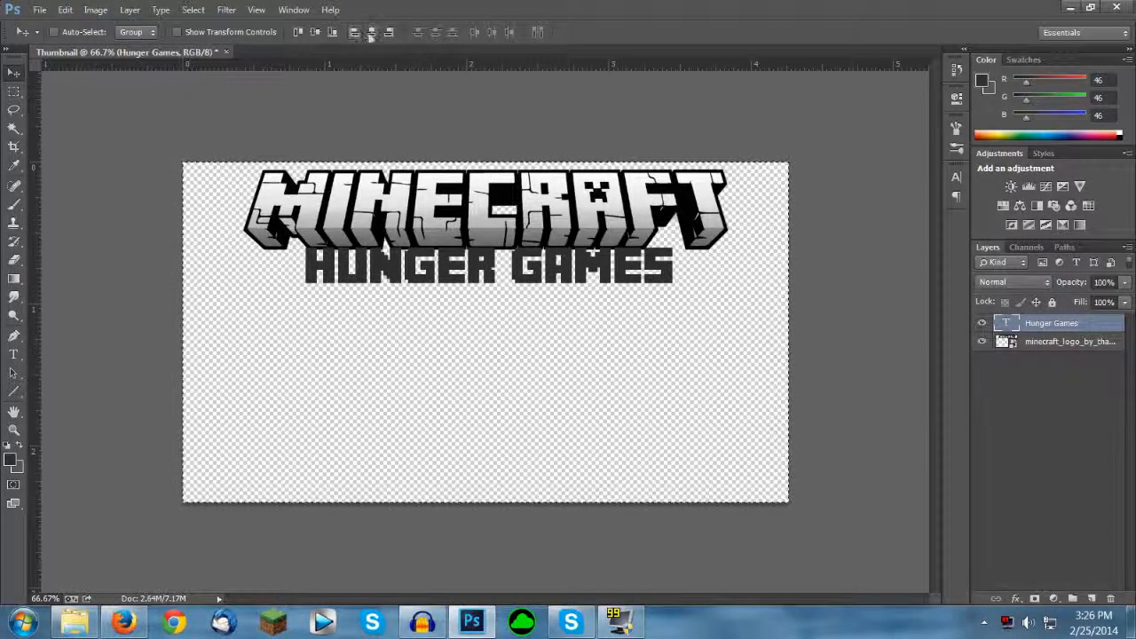
click(371, 33)
key(ctrl+d)
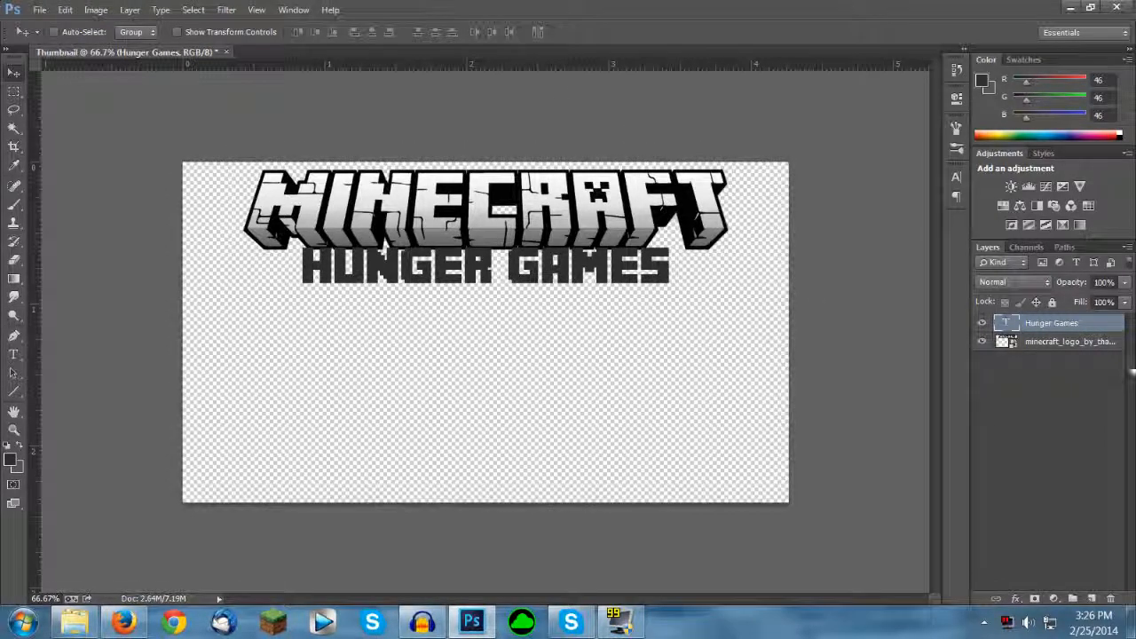
key(Down)
key(Down)
key(Down)
key(Down)
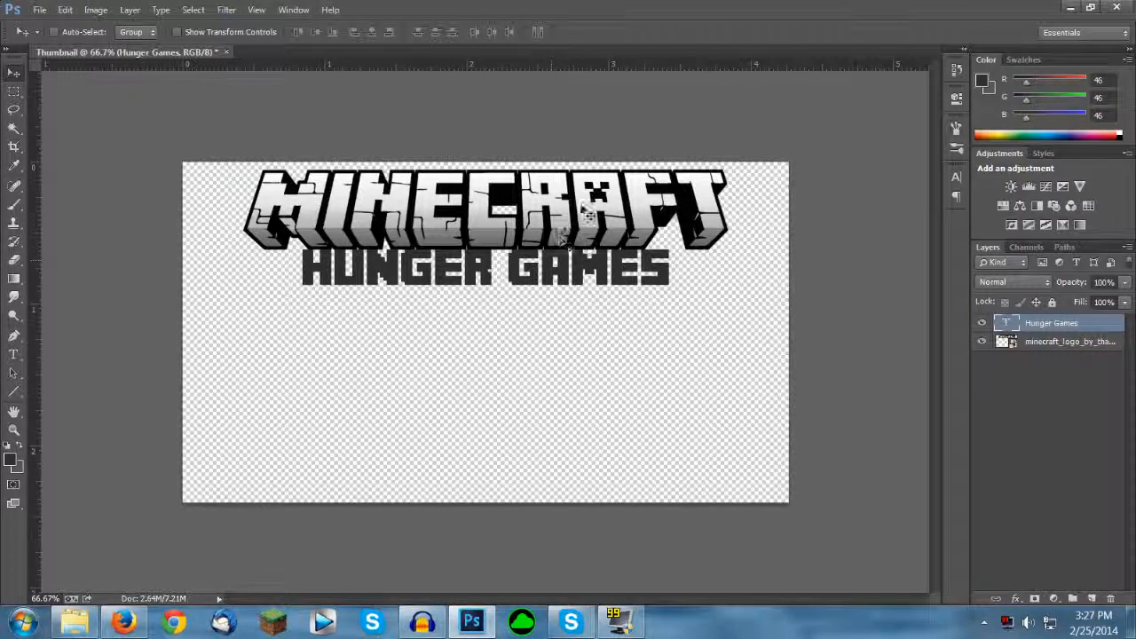
Step: Add a Gradient Overlay to the Hunger Games text layer using the grey-and-silver Eigene gradient preset
double_click(1097, 331)
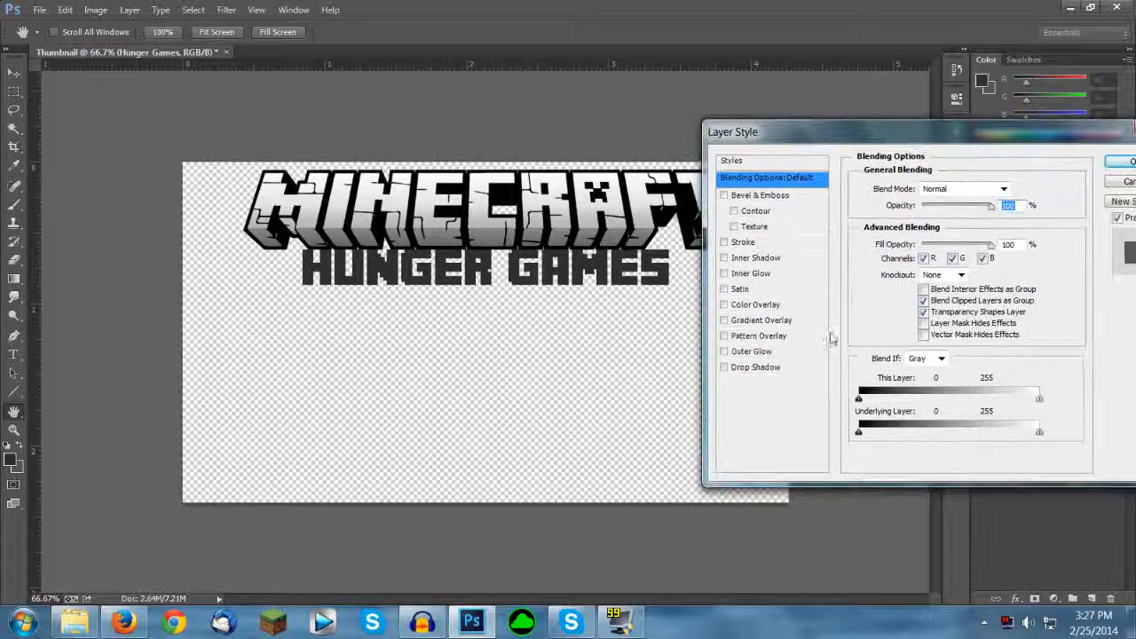
click(752, 320)
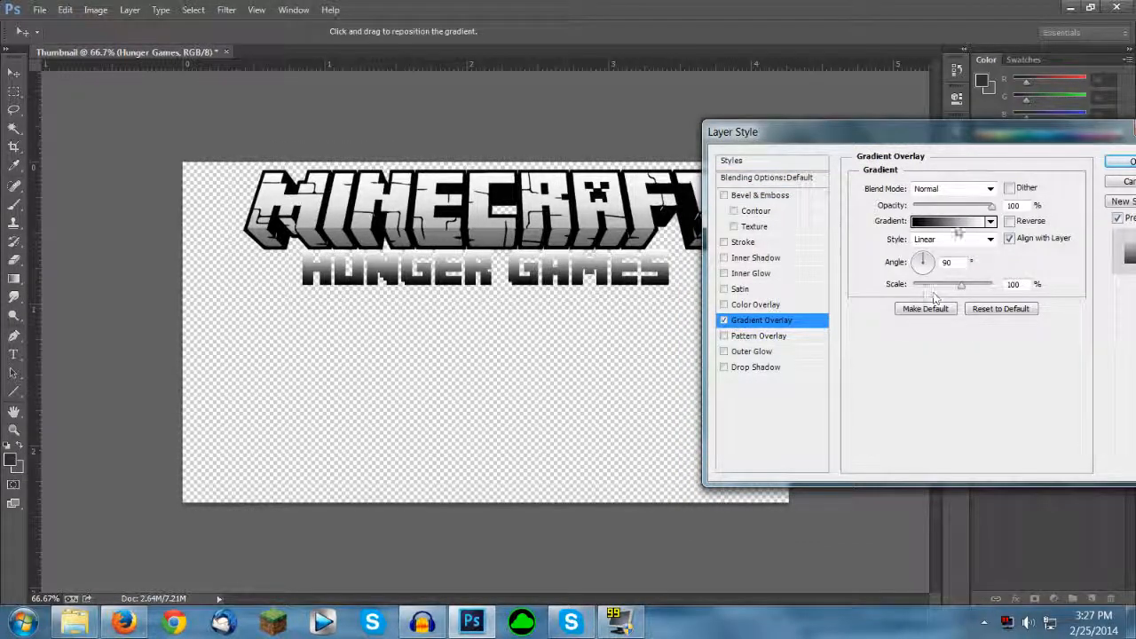
click(947, 222)
drag(912, 190, 960, 167)
click(928, 257)
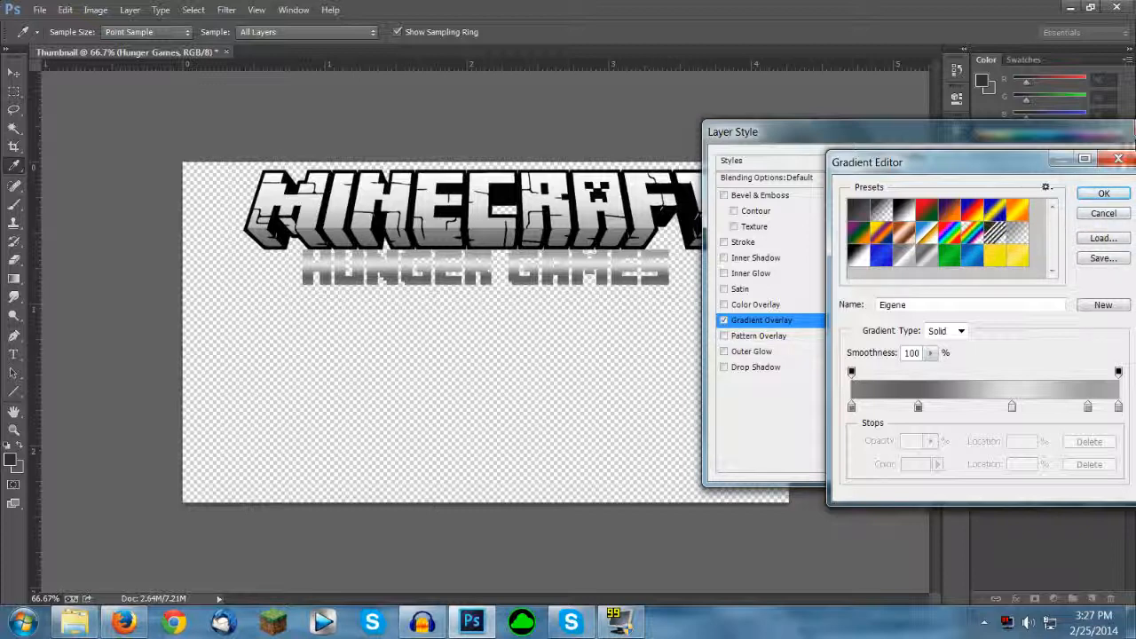
click(1103, 192)
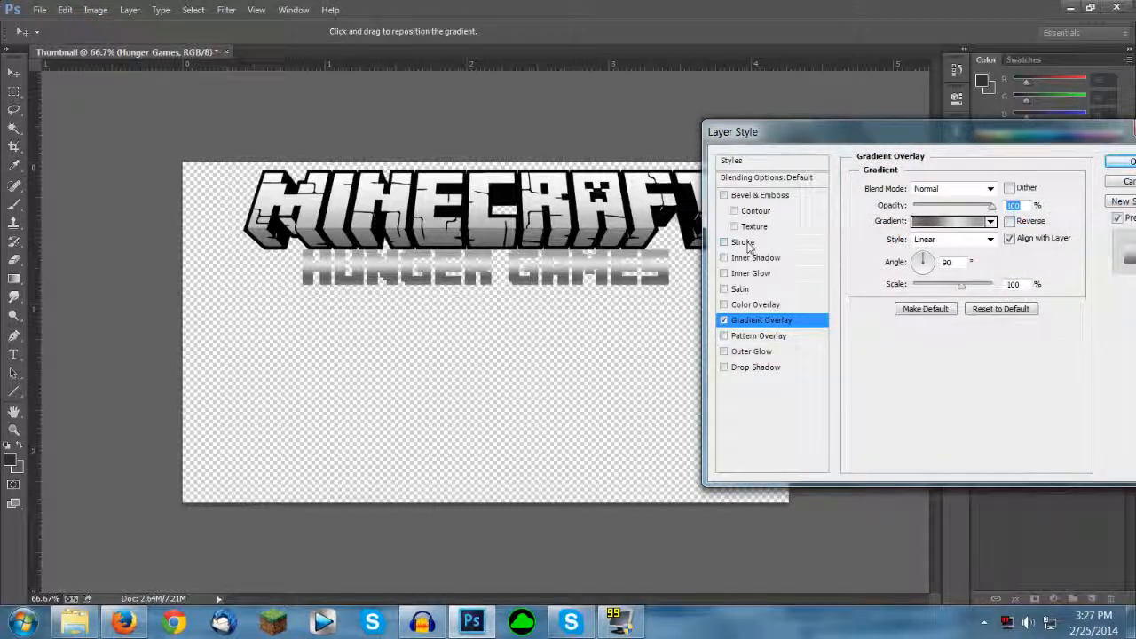
Step: Add a 2 px outside stroke to the Hunger Games text with a gradient fill using the green preset
click(745, 243)
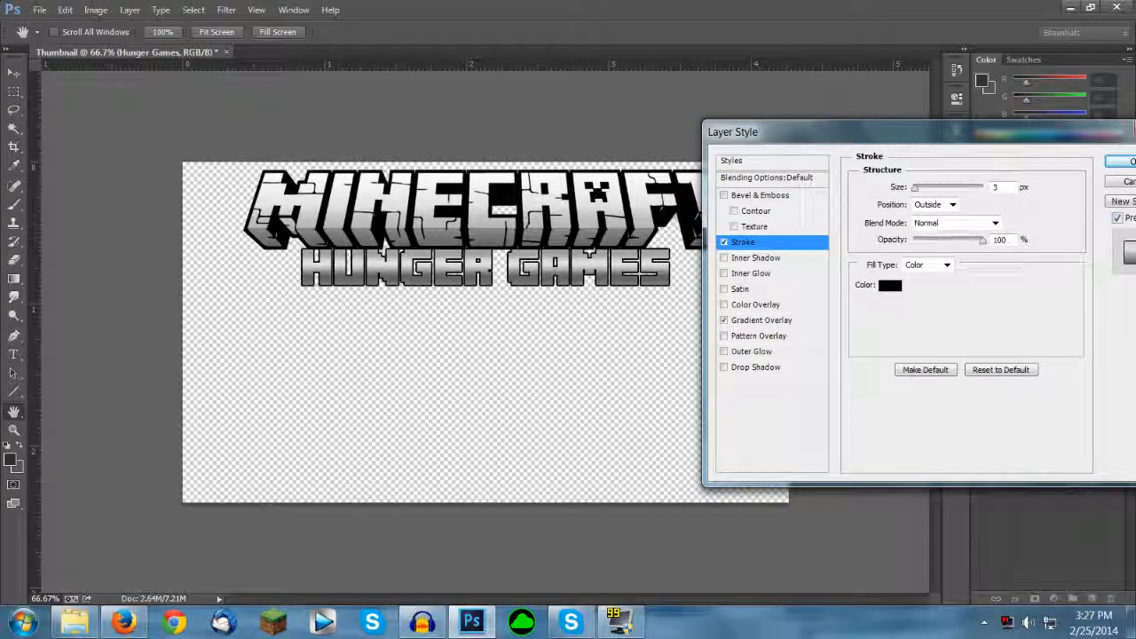
click(1002, 188)
key(BackSpace)
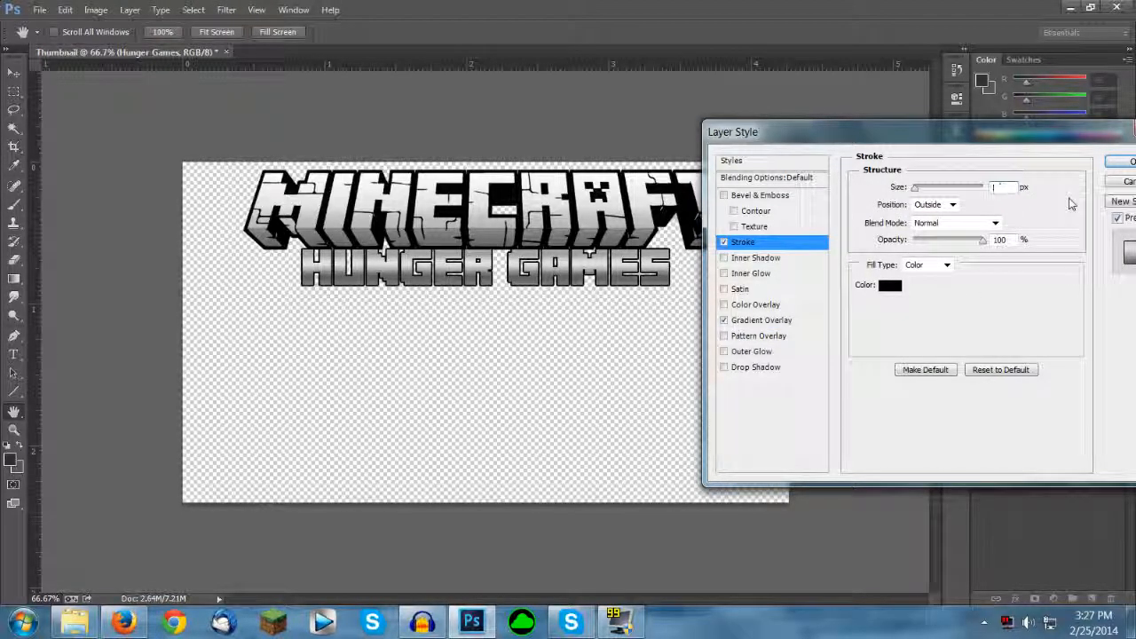
text(2)
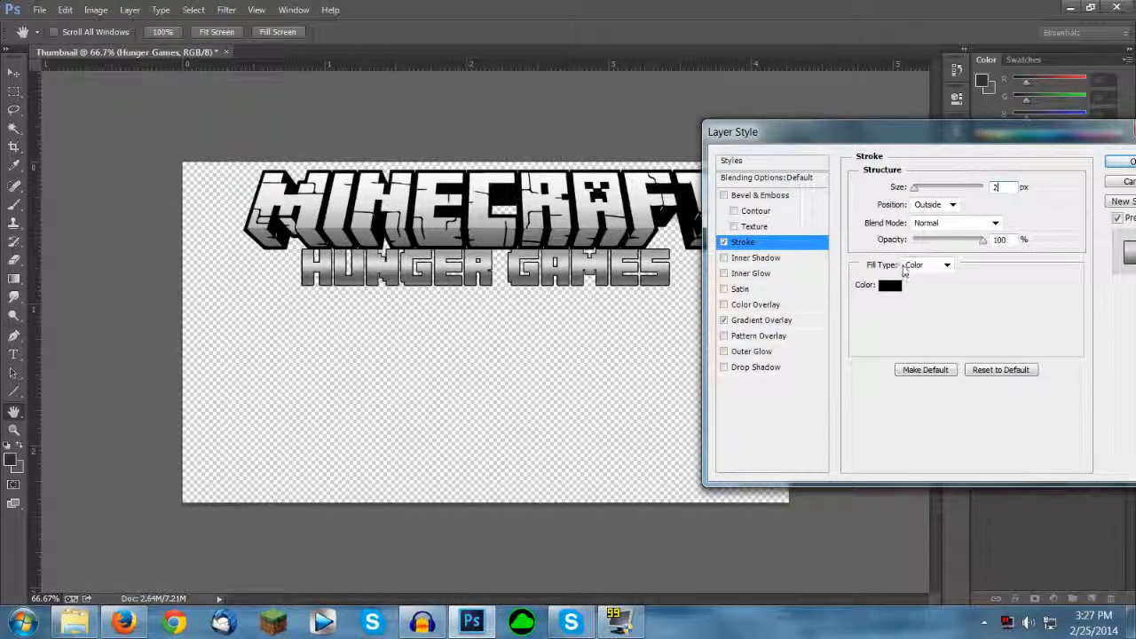
click(920, 265)
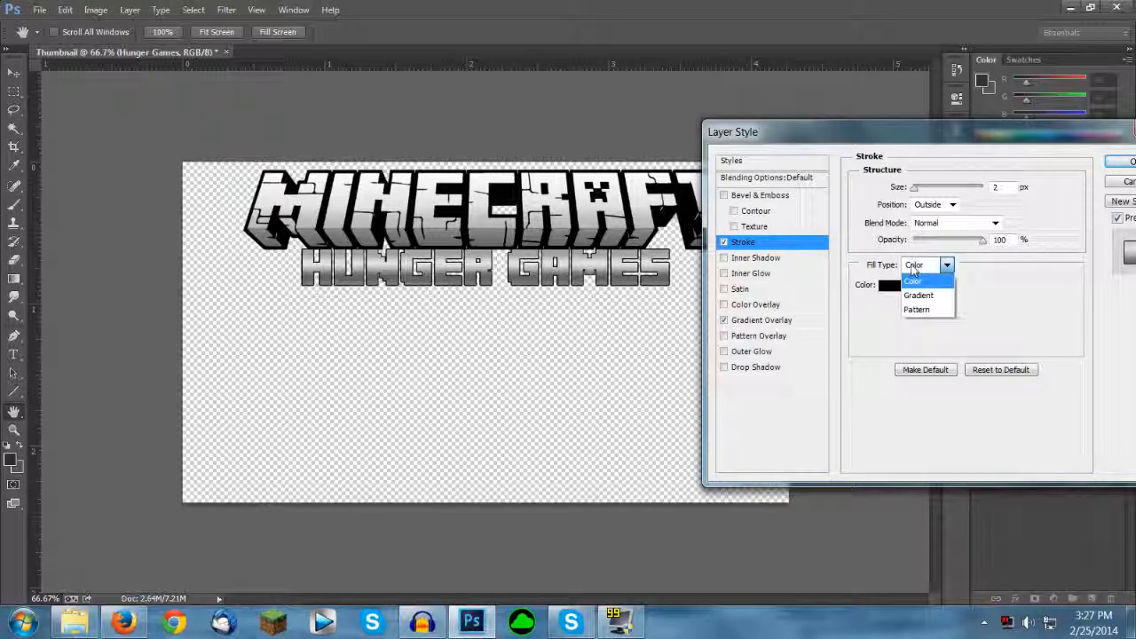
click(917, 295)
click(918, 286)
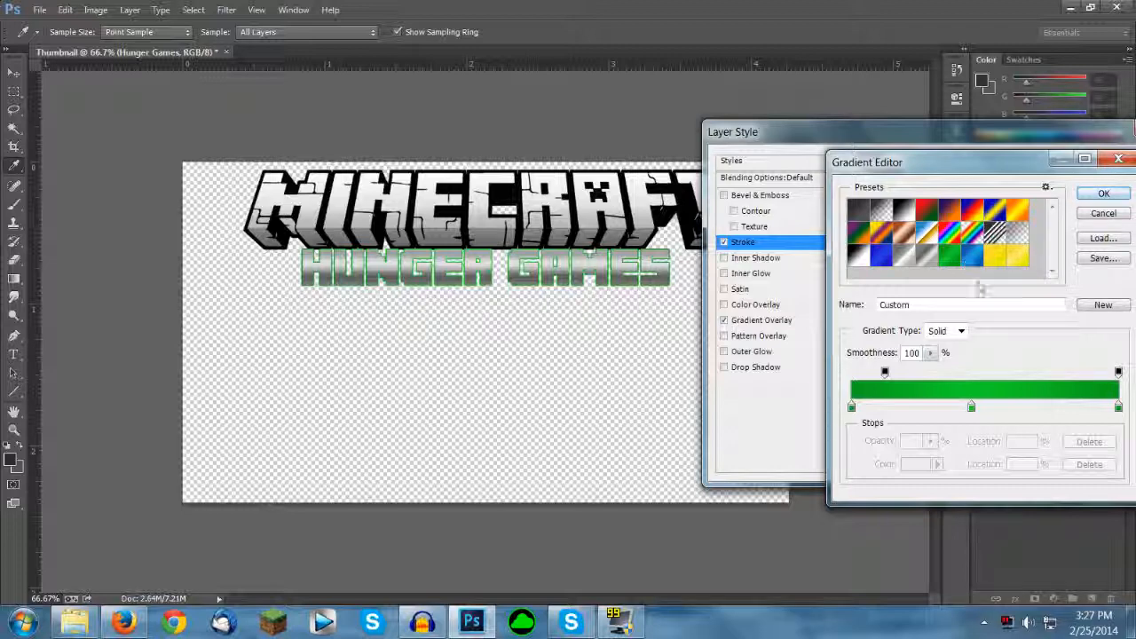
click(1103, 193)
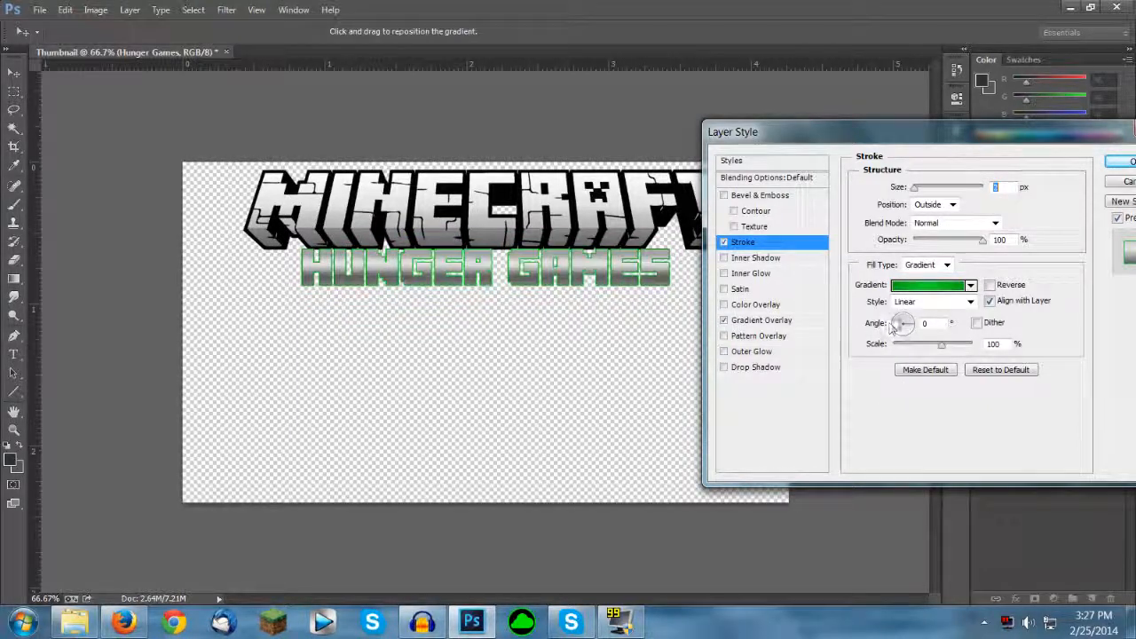
click(930, 285)
click(851, 407)
click(909, 464)
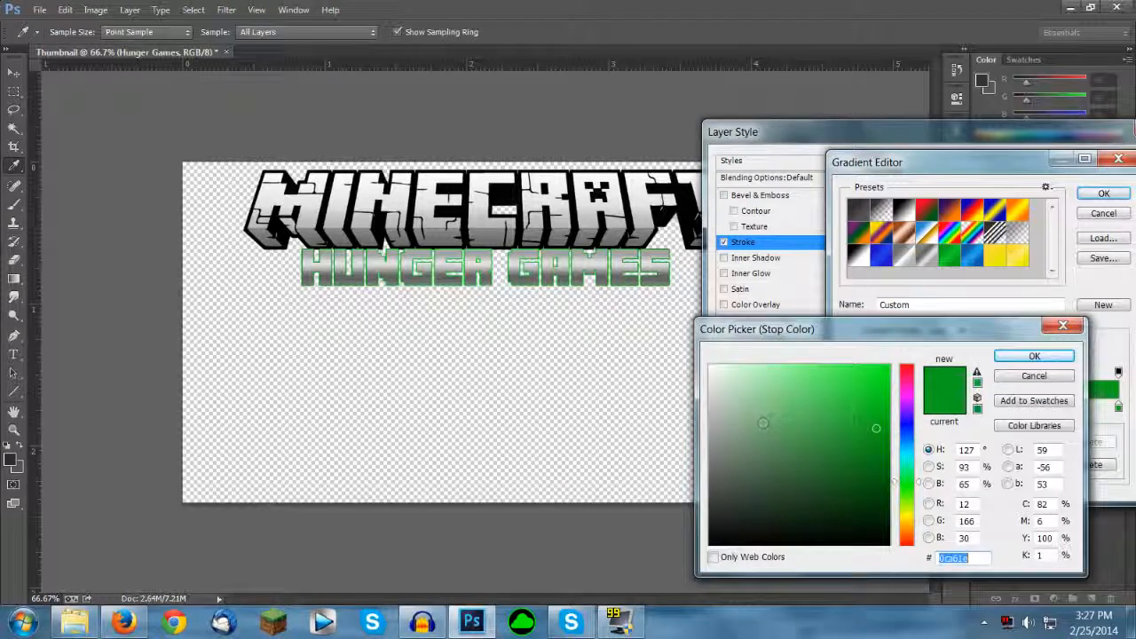
click(709, 544)
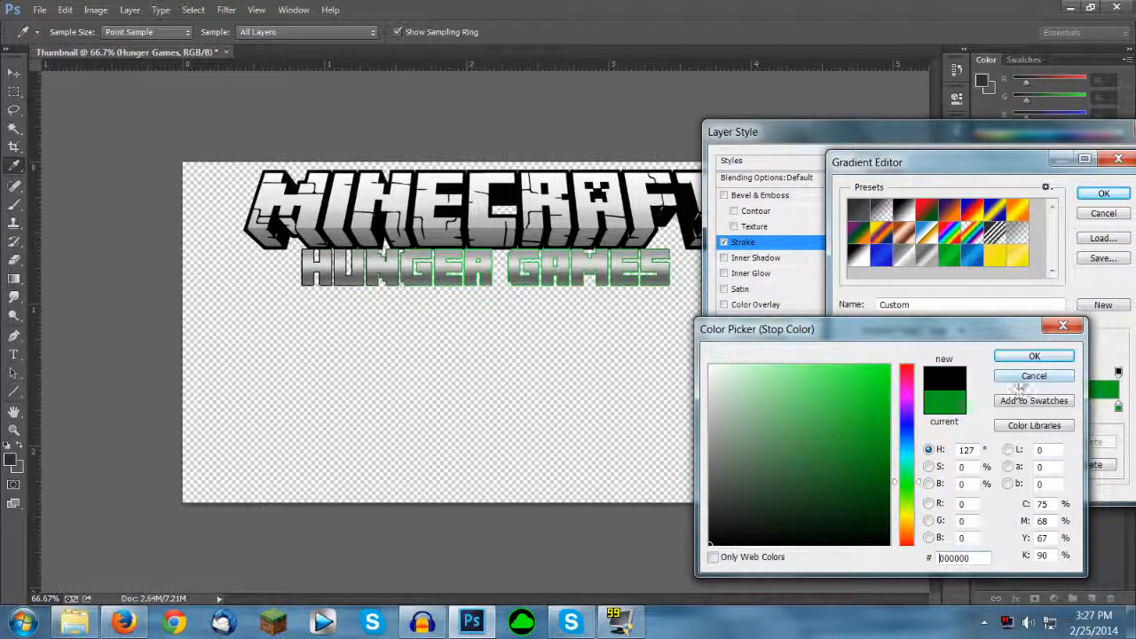
click(1022, 380)
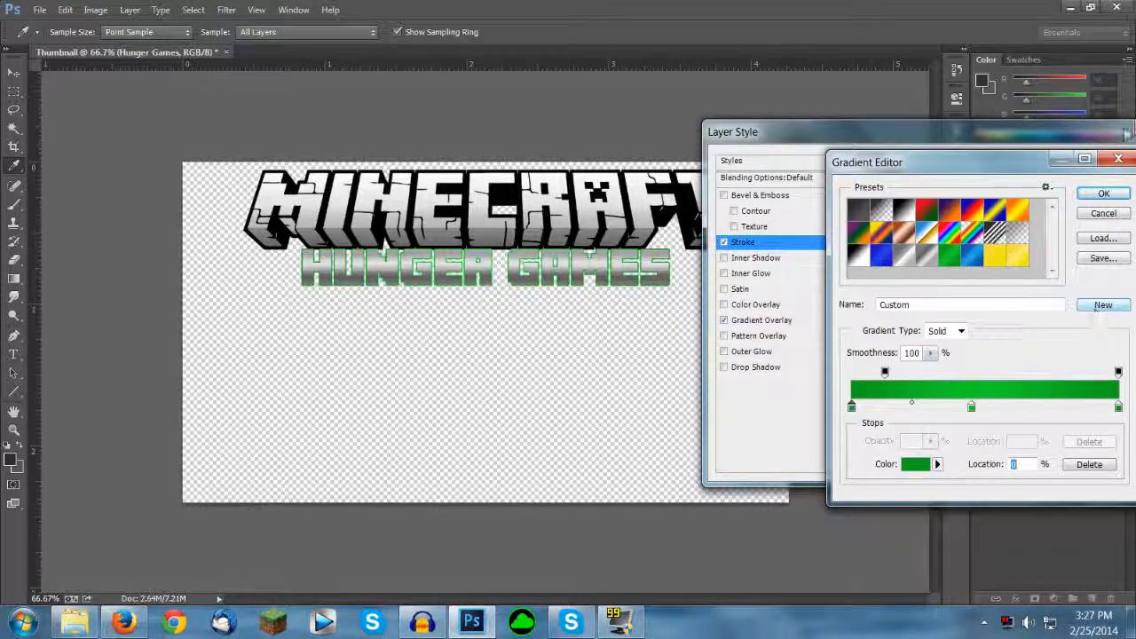
click(1116, 158)
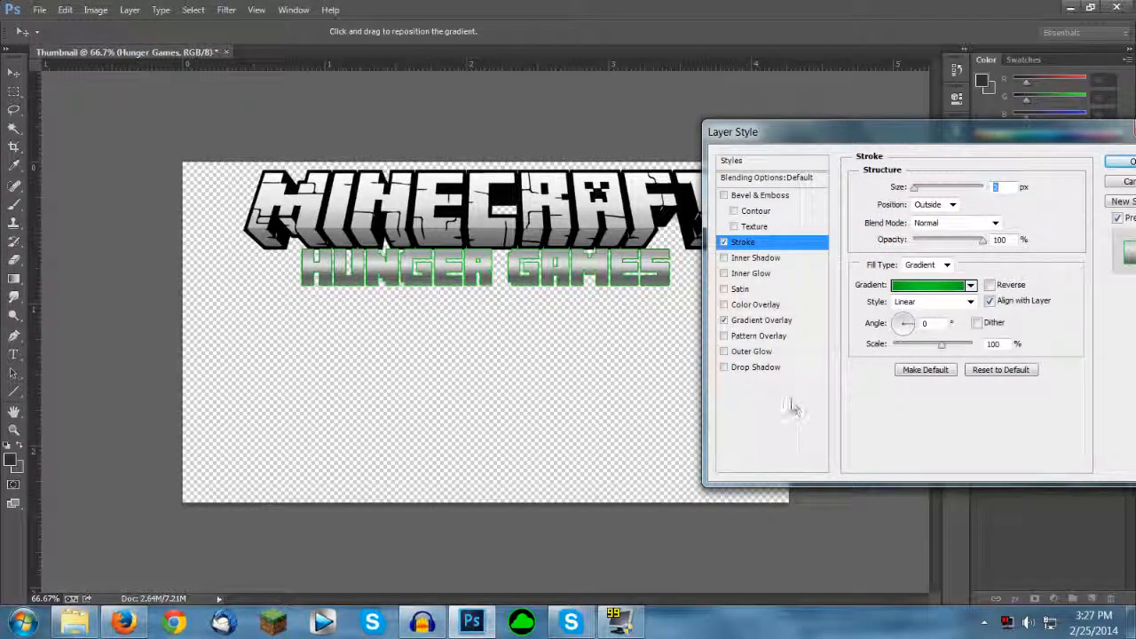
Step: Add a drop shadow to the text with an angle of 90°, distance 8 px, spread 2% and size 7 px
click(751, 367)
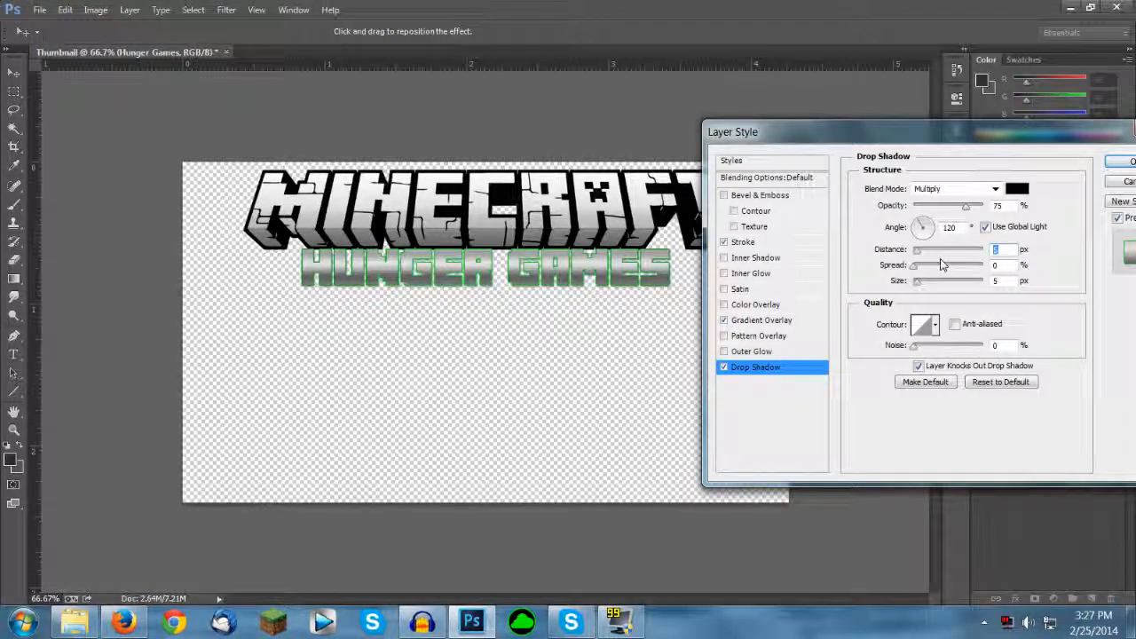
text(0)
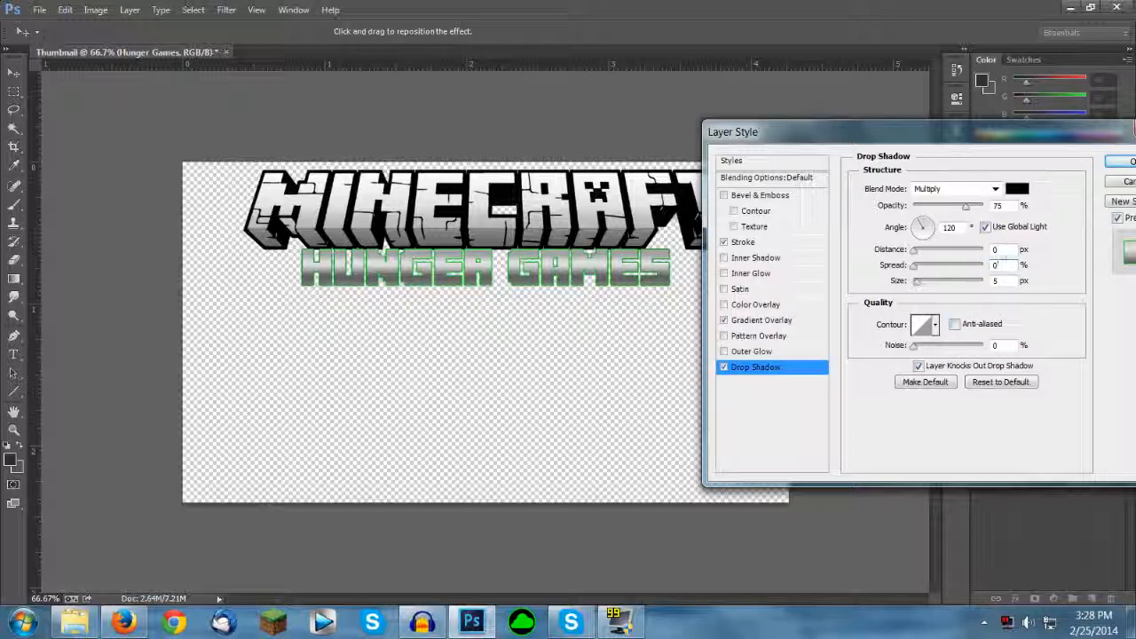
key(Tab)
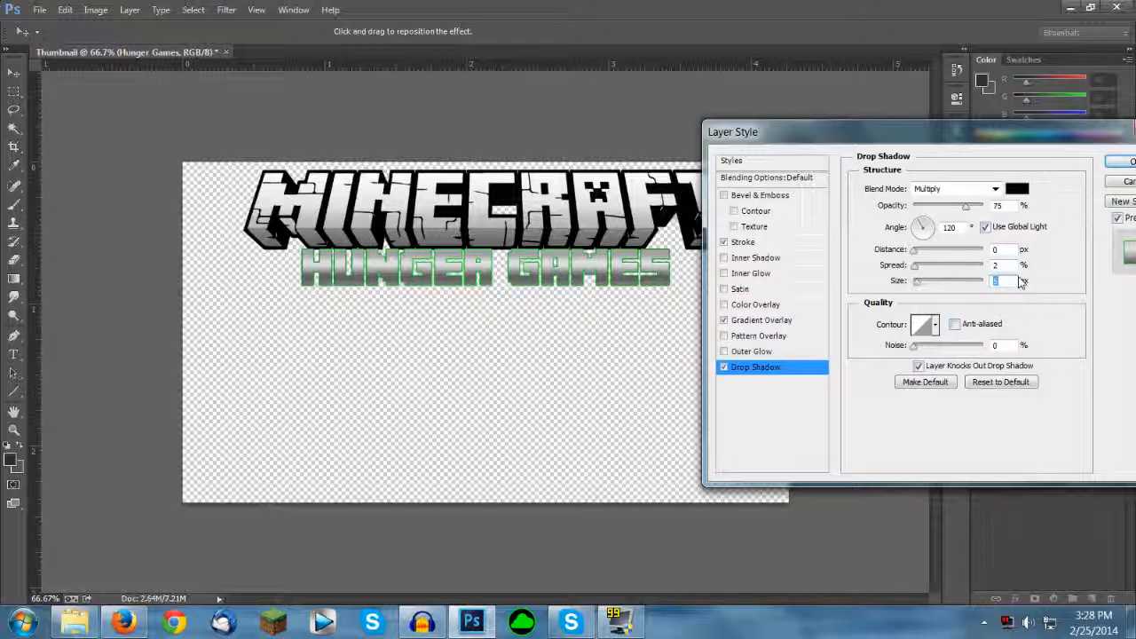
text(7)
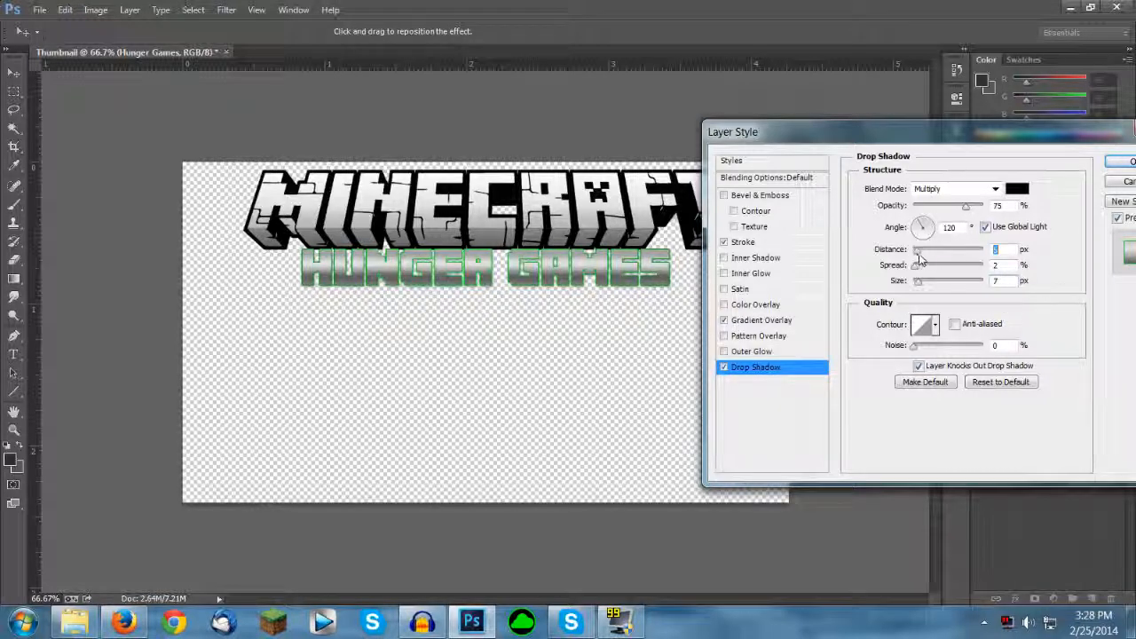
drag(913, 252, 919, 254)
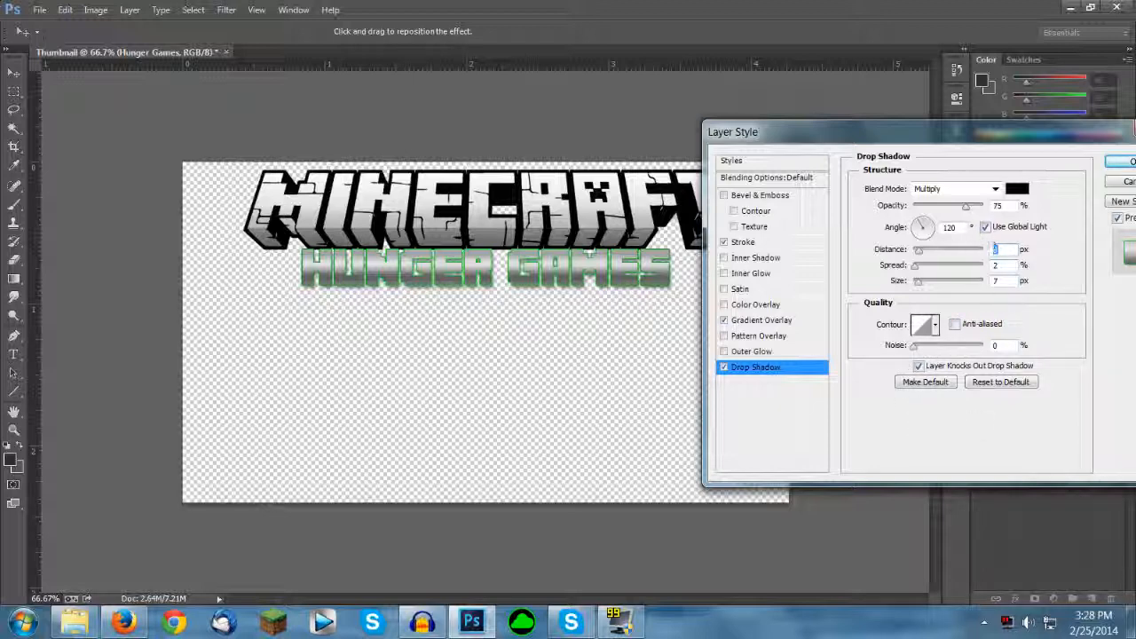
click(928, 238)
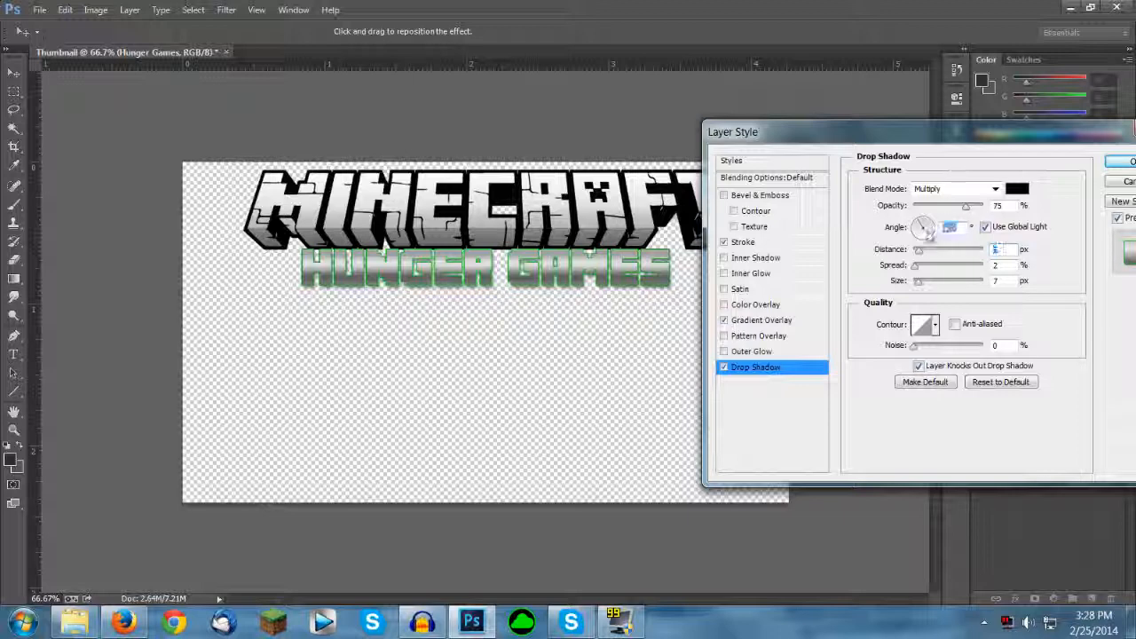
text(90)
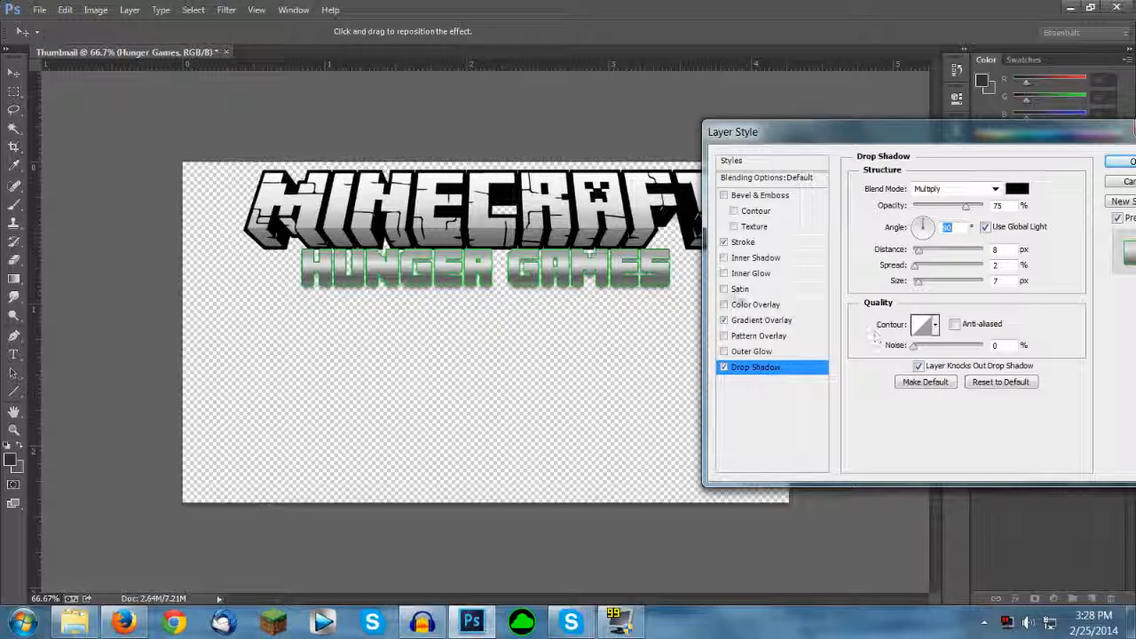
Step: Add a Satin effect at 20% opacity to the text, apply the layer style, and collapse the layer's effects list
click(738, 289)
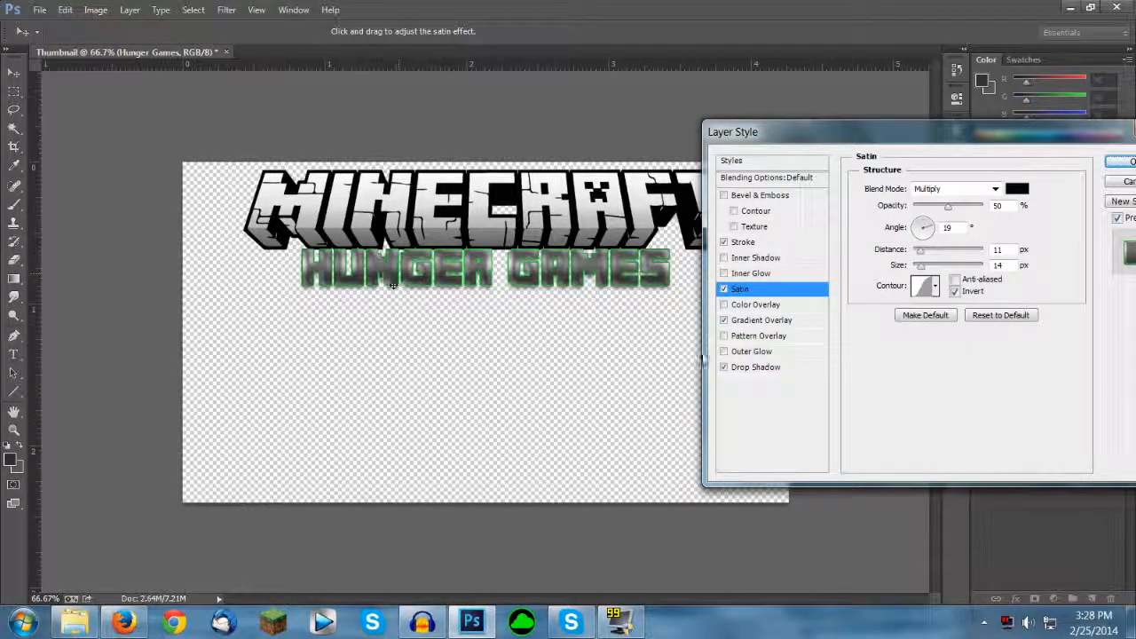
drag(947, 206, 928, 206)
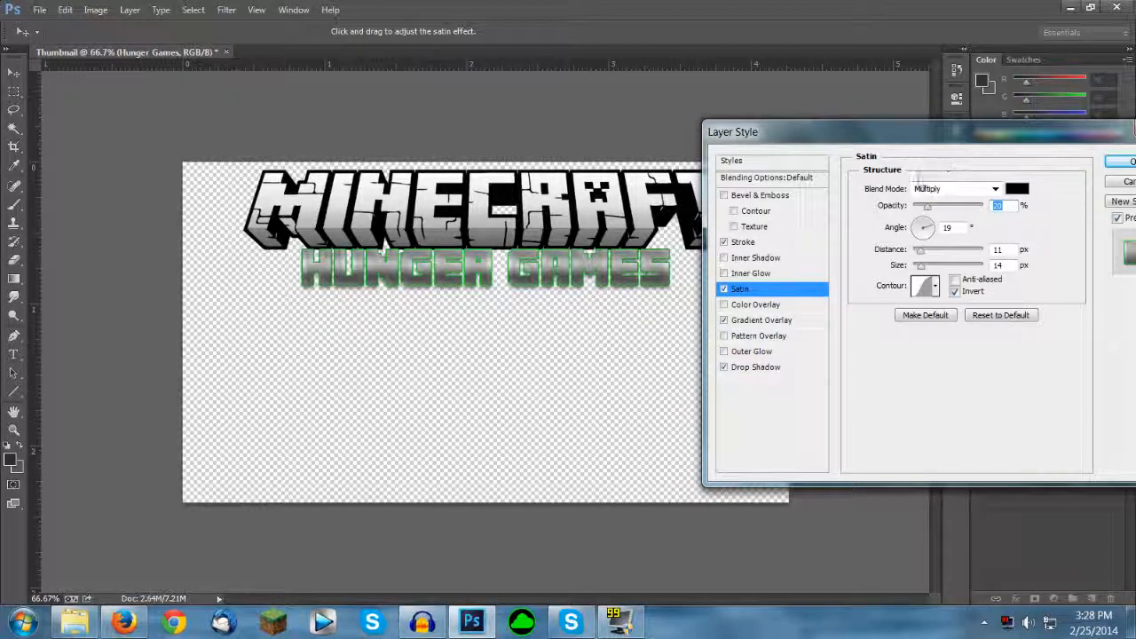
drag(910, 132, 526, 164)
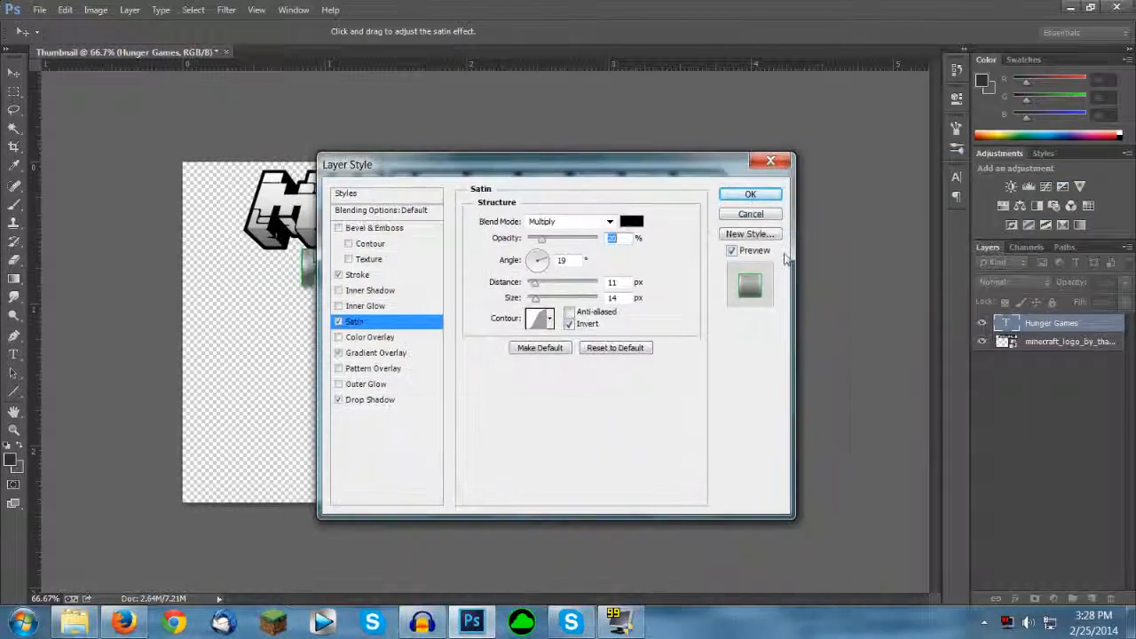
click(750, 193)
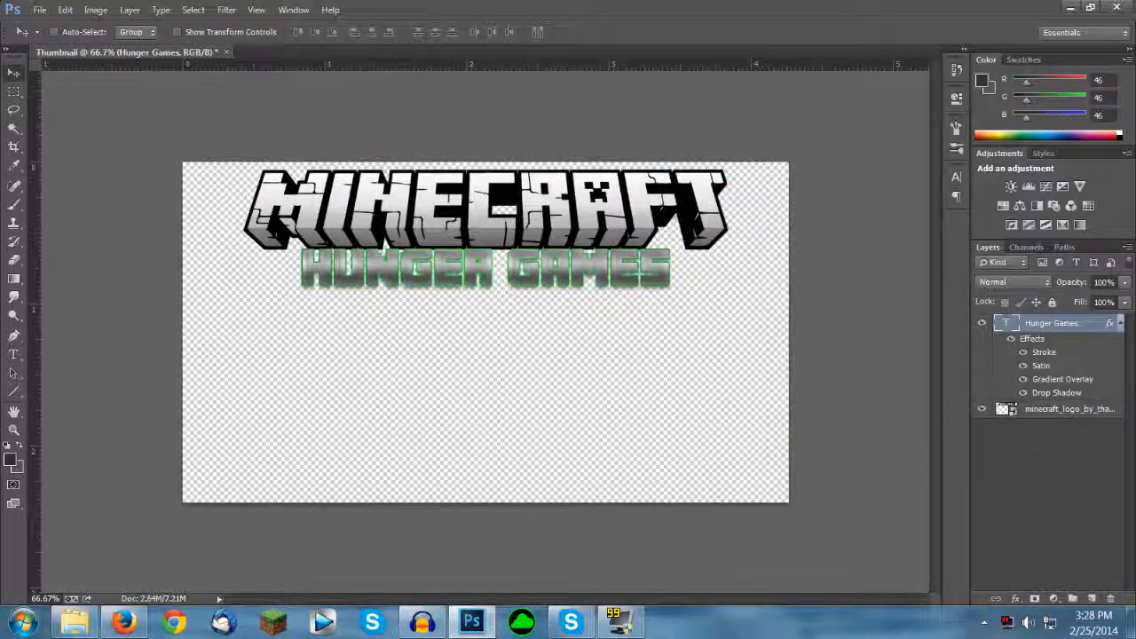
click(1119, 325)
click(1018, 502)
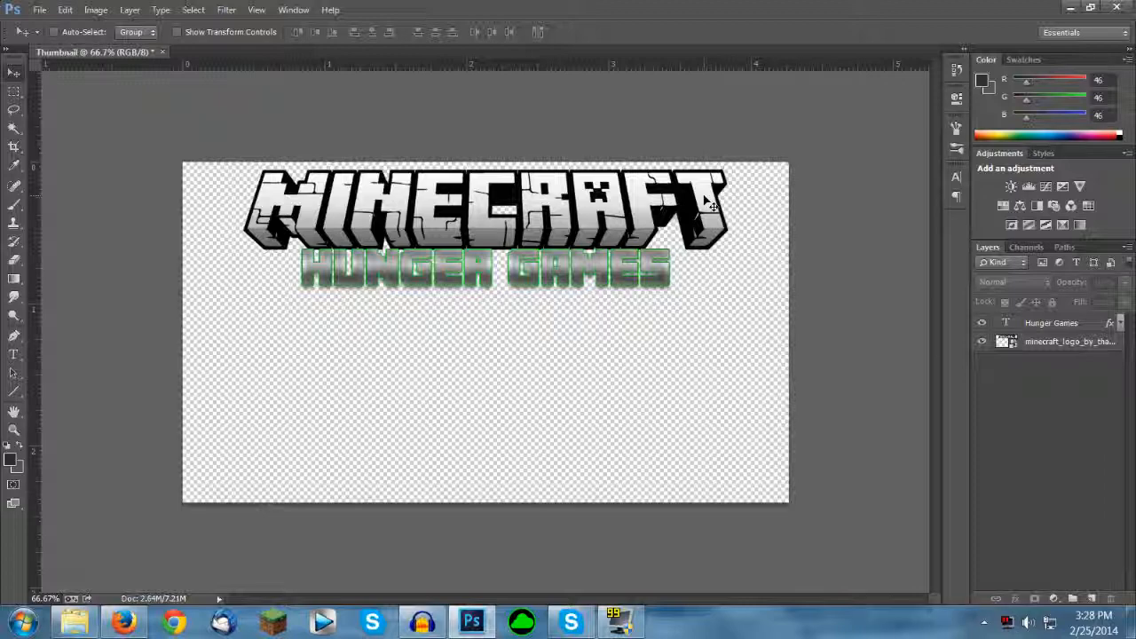
Step: Switch to Firefox and open minecraftwiki.net in a new tab
click(123, 621)
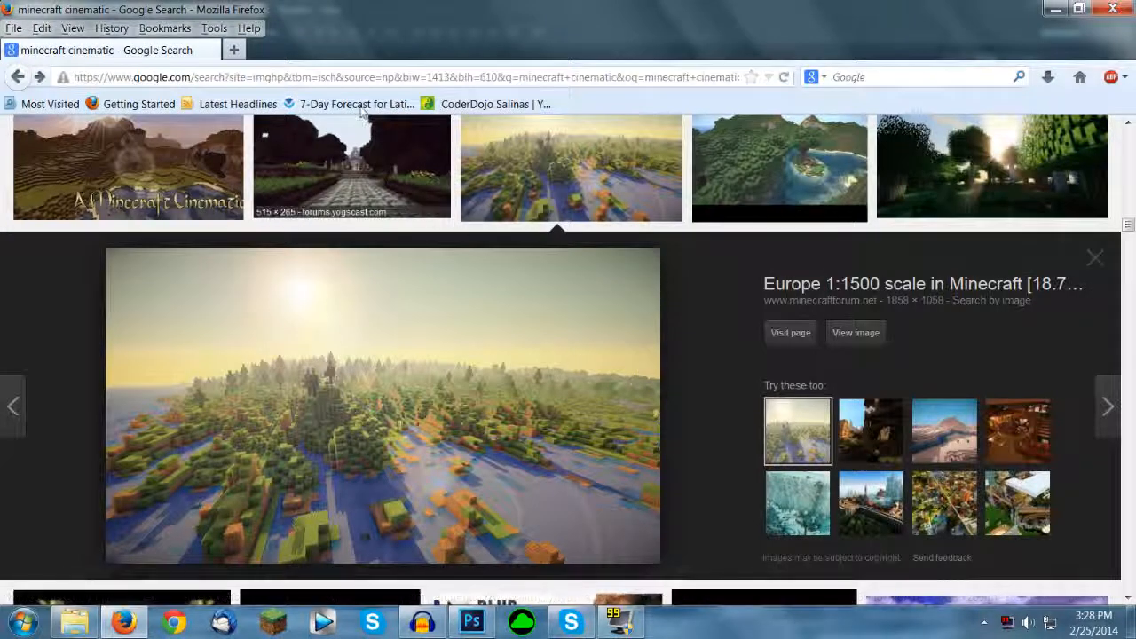
click(234, 50)
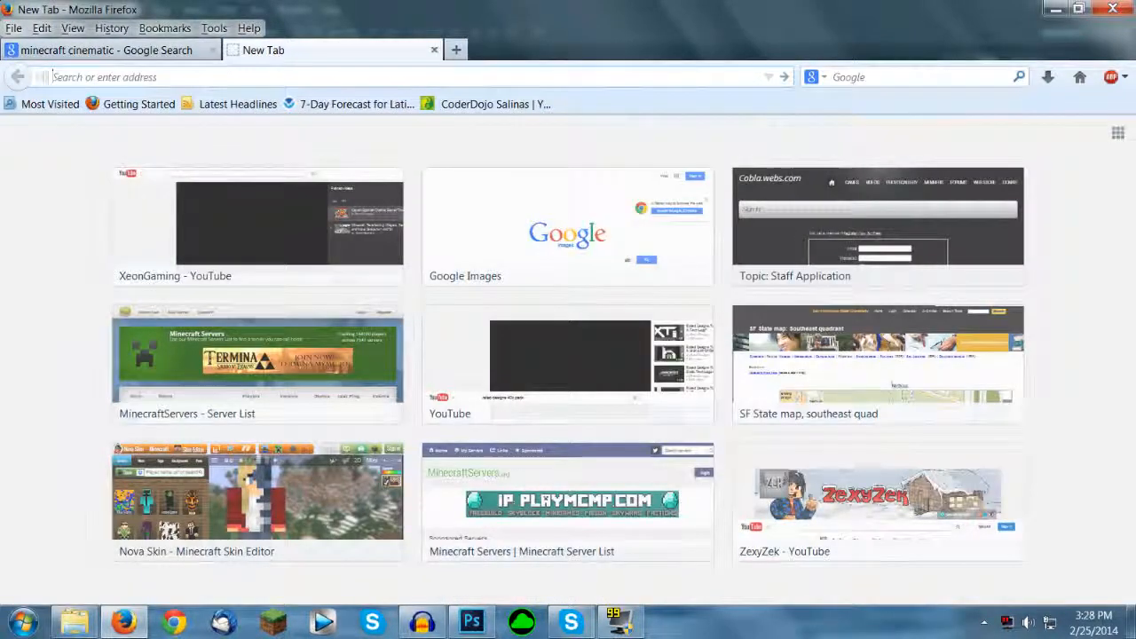
text(minecraftwiki.net/)
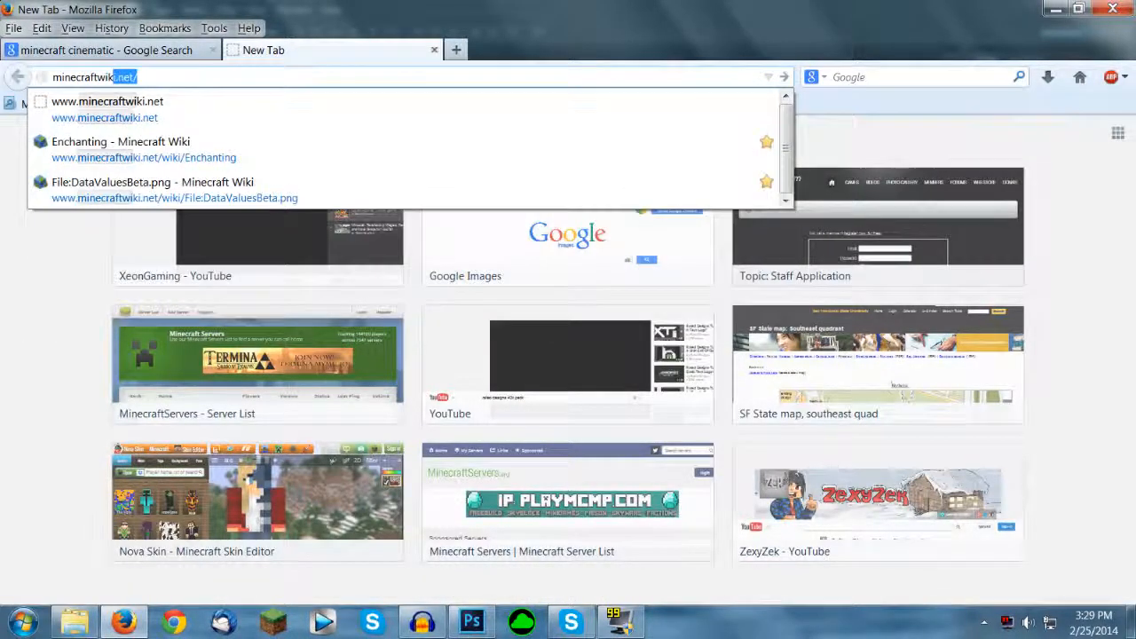
key(Return)
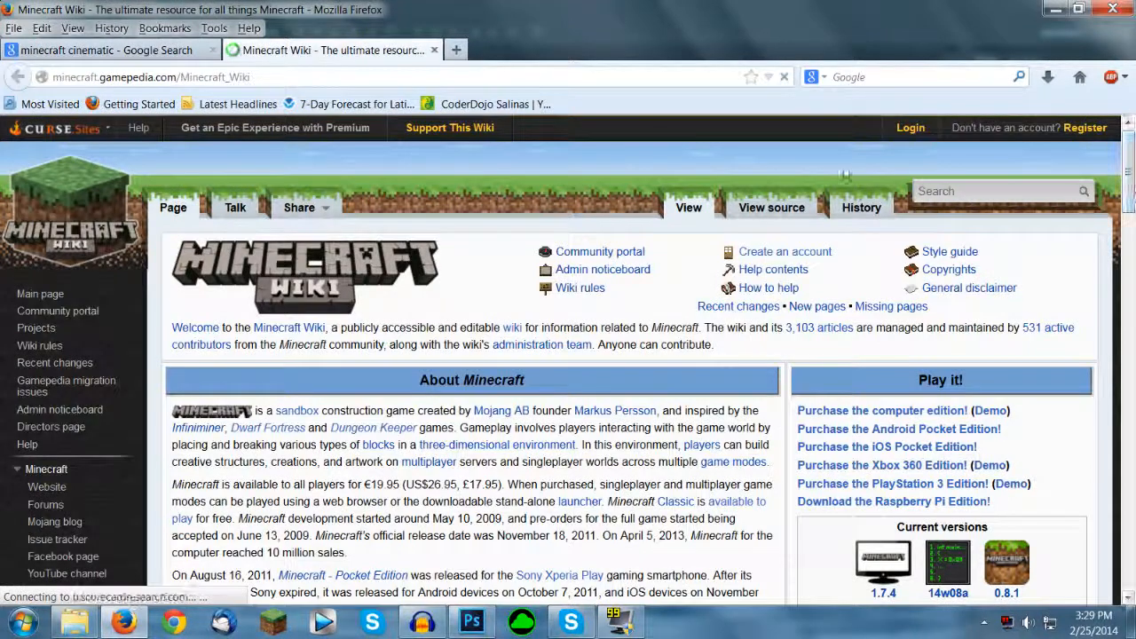
Step: Search the Minecraft Wiki for the Sword article and open it
text(al)
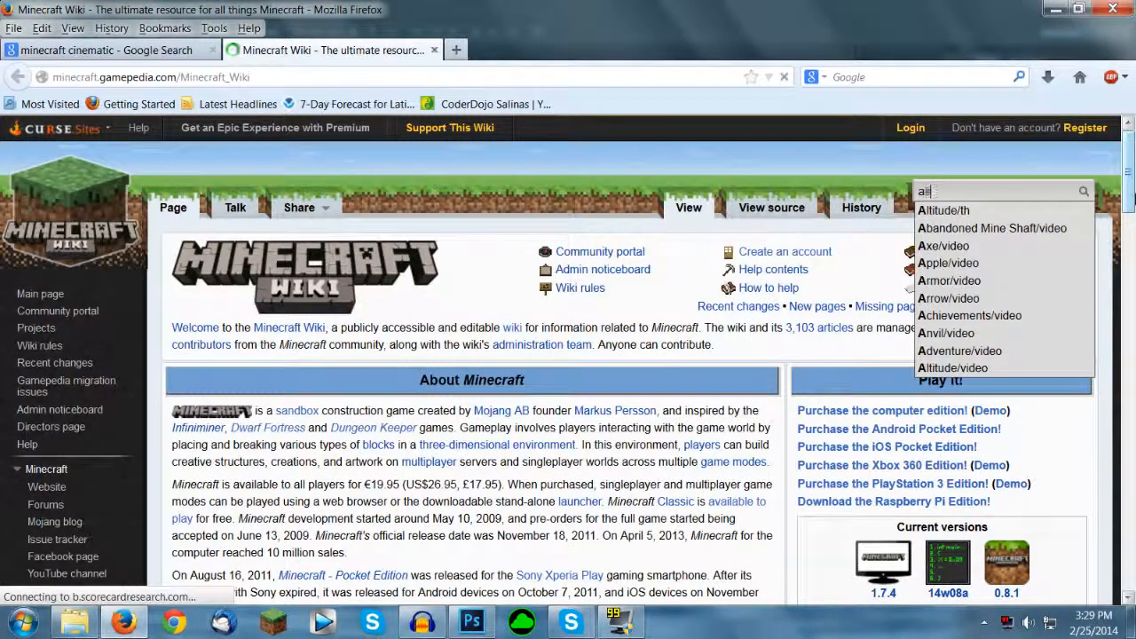
text(rd)
key(Return)
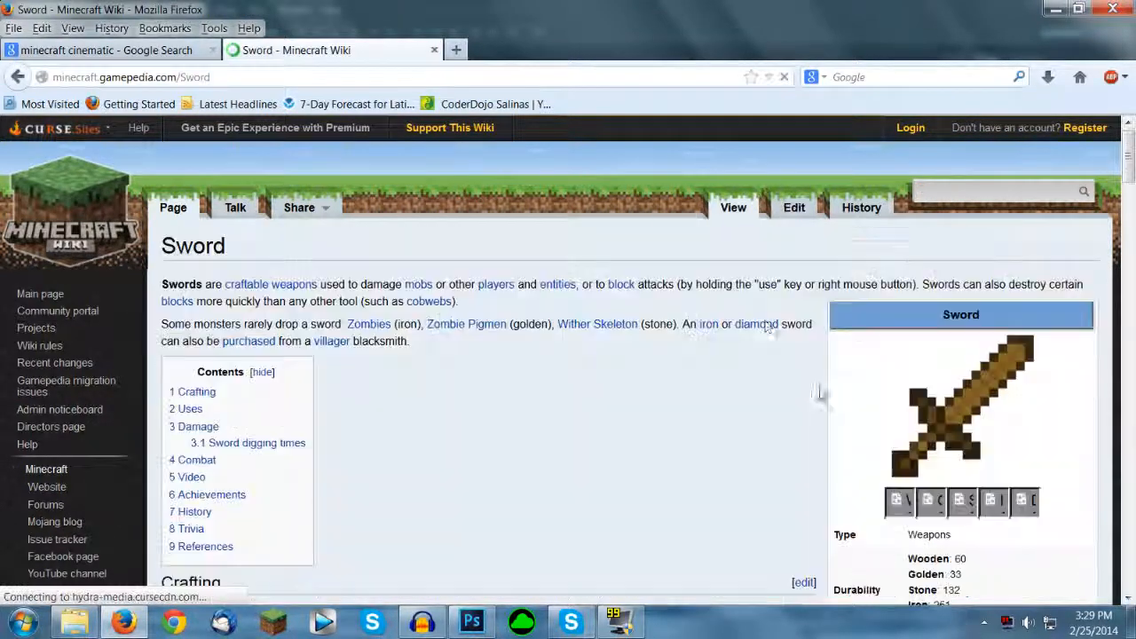
Step: Open the Iron Sword.png file page from the sword image in the article's infobox
scroll(989, 413, down, 2)
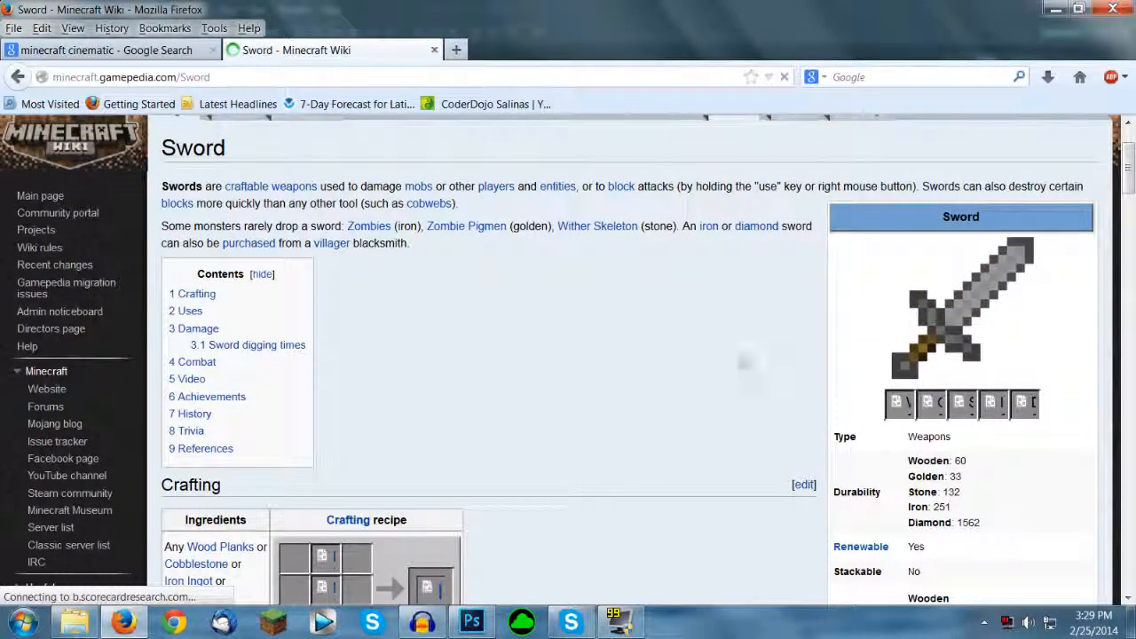
click(958, 320)
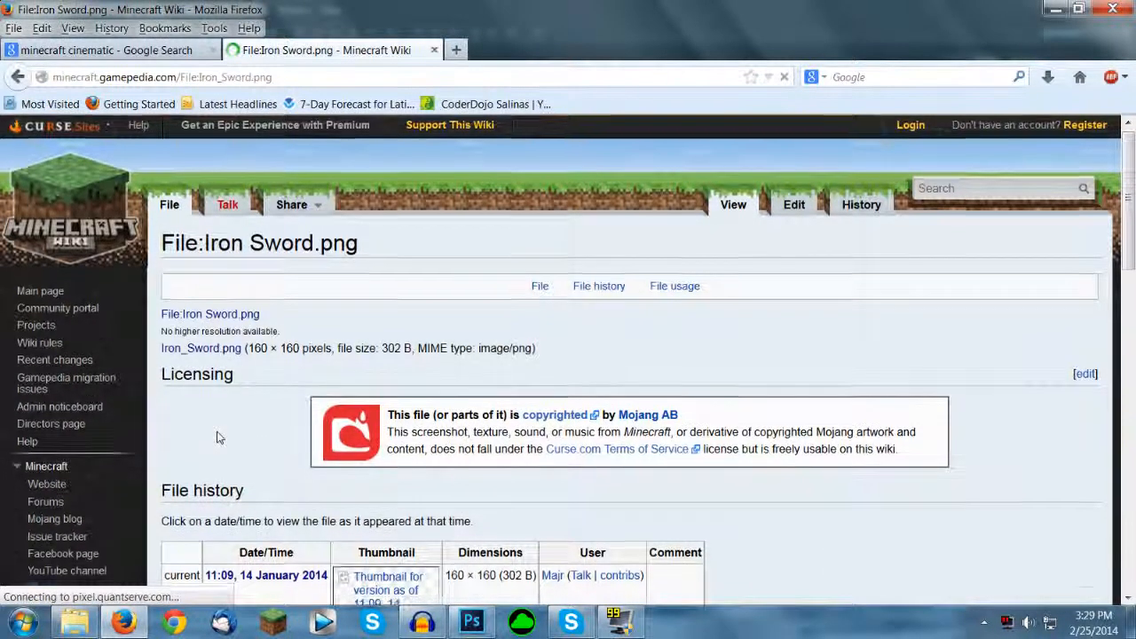
scroll(219, 437, down, 4)
scroll(219, 436, up, 2)
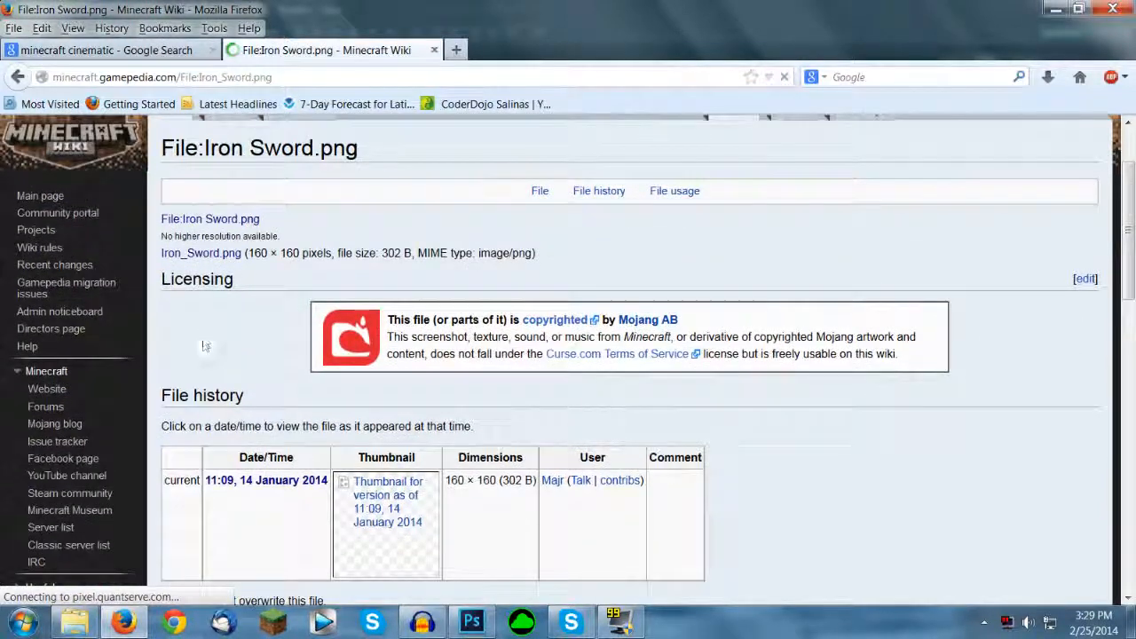
Step: Open the full-size Iron Sword image, bring it into the Photoshop thumbnail document and position it below the title text
click(206, 219)
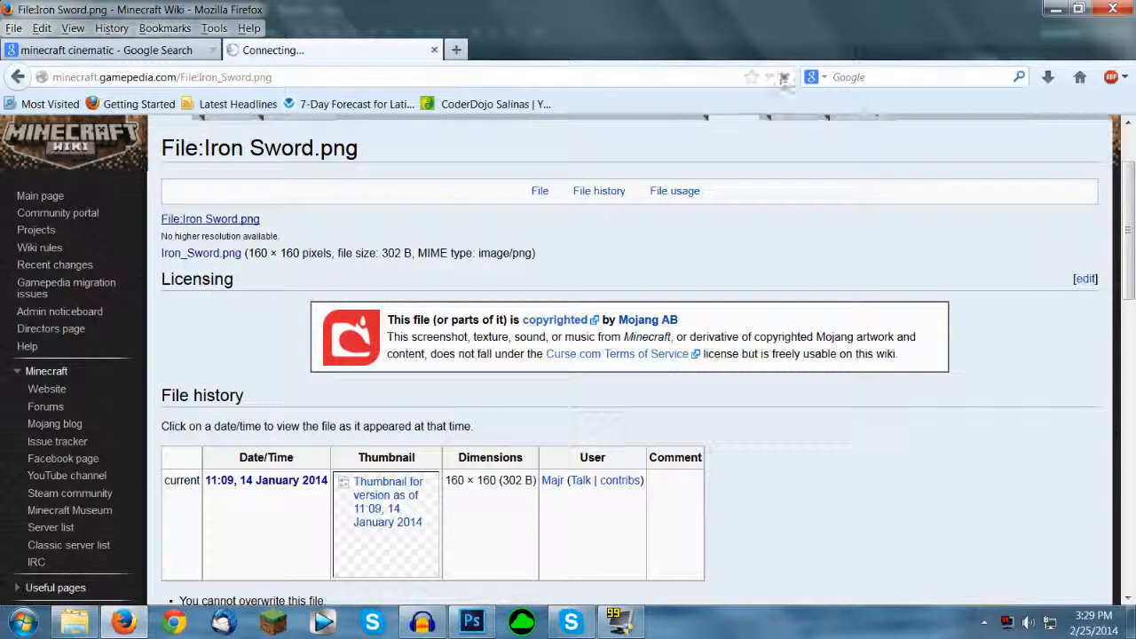
click(169, 220)
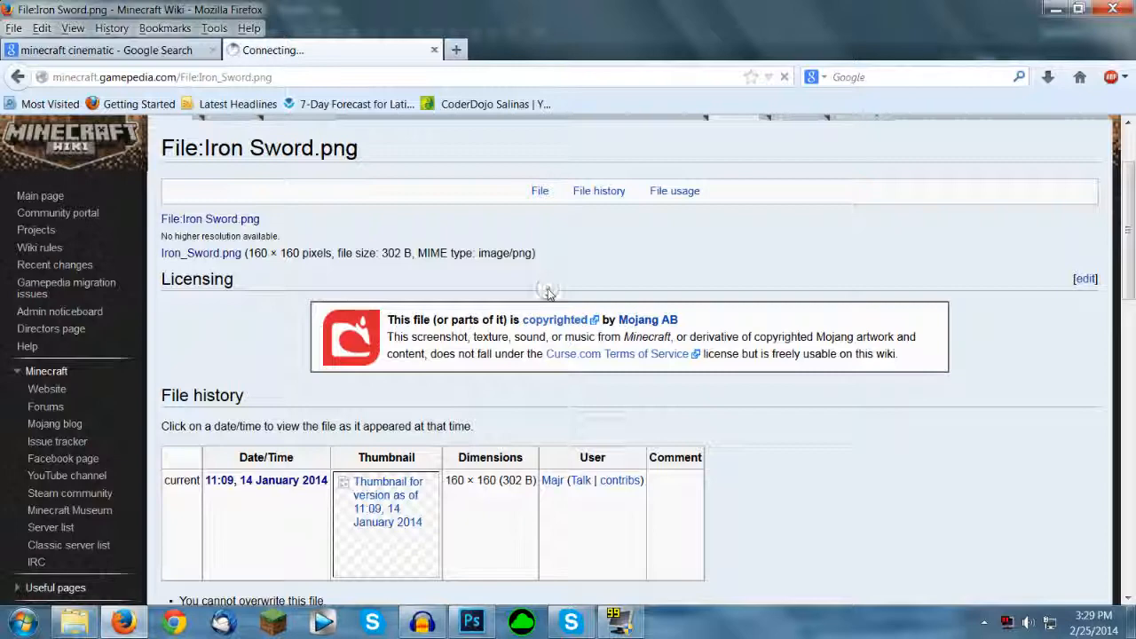
drag(387, 321, 817, 430)
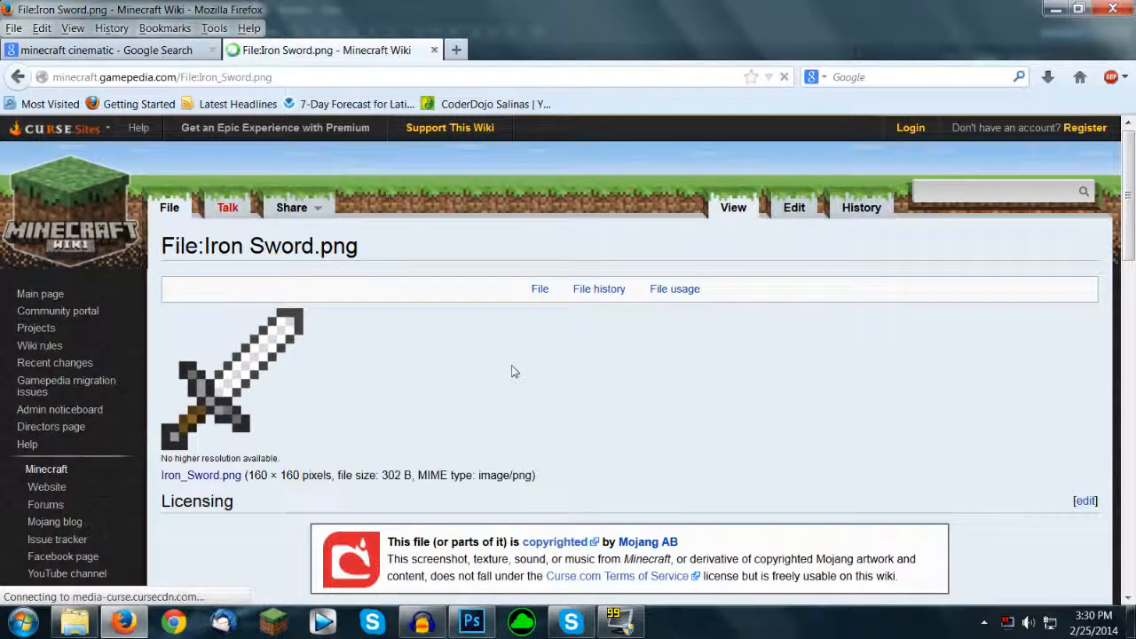
click(236, 377)
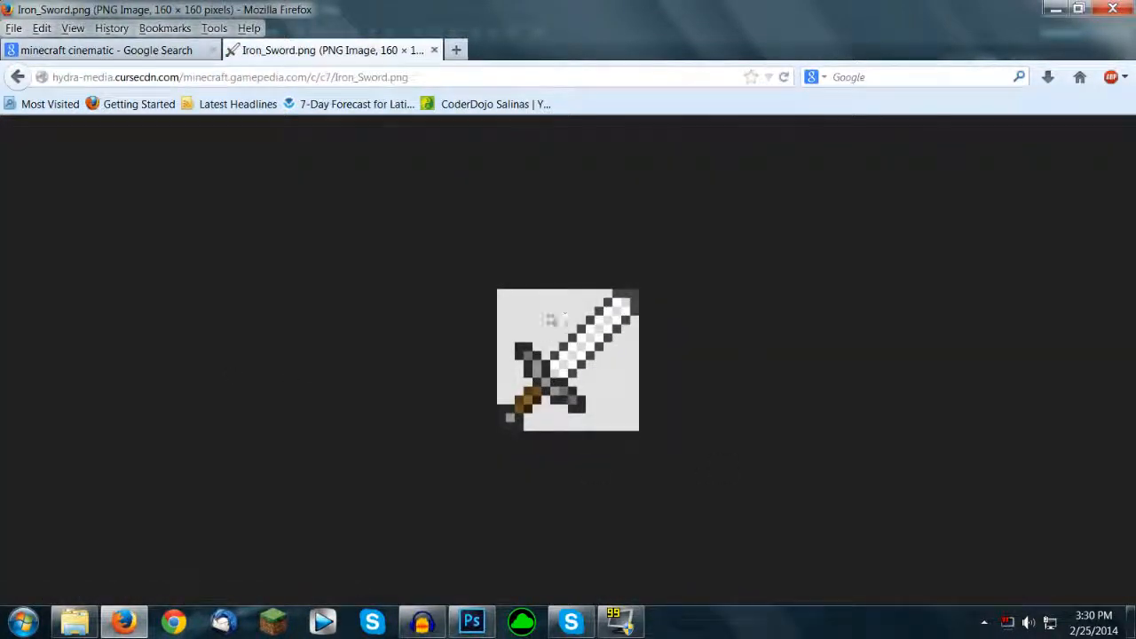
drag(543, 389, 482, 456)
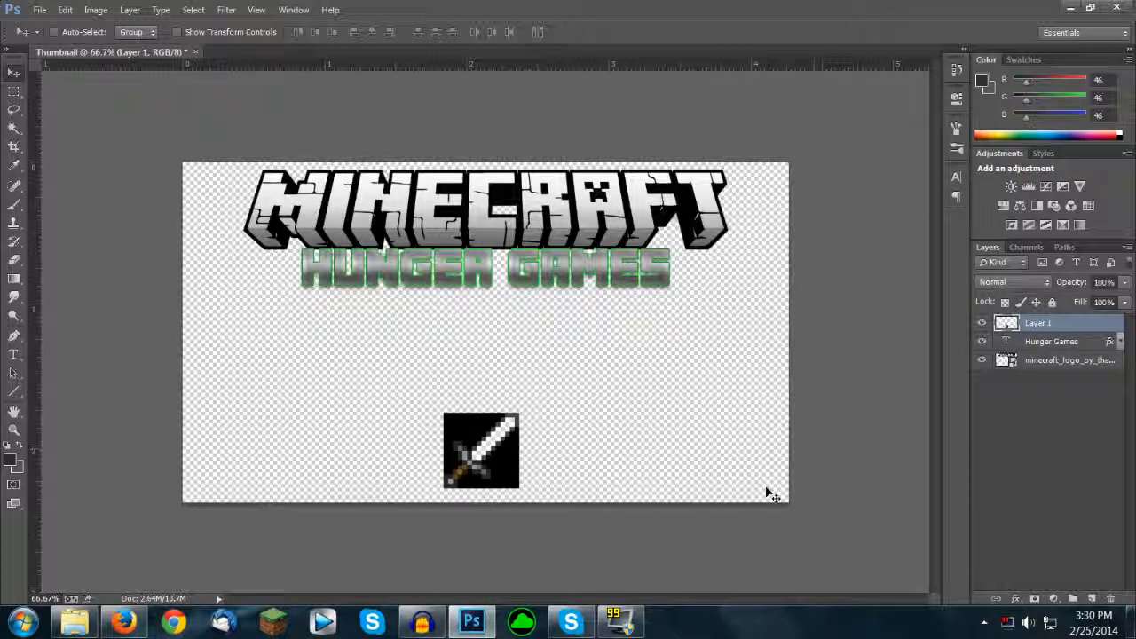
drag(534, 520, 543, 461)
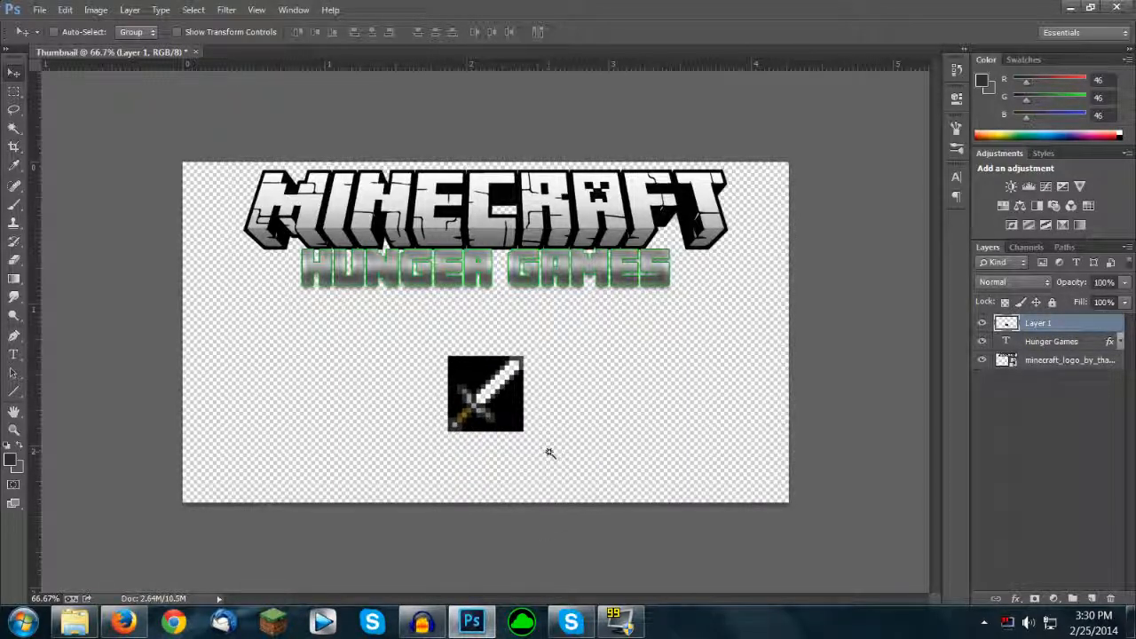
Step: Select the black background around the sword with the Magic Wand tool and delete it
key(w)
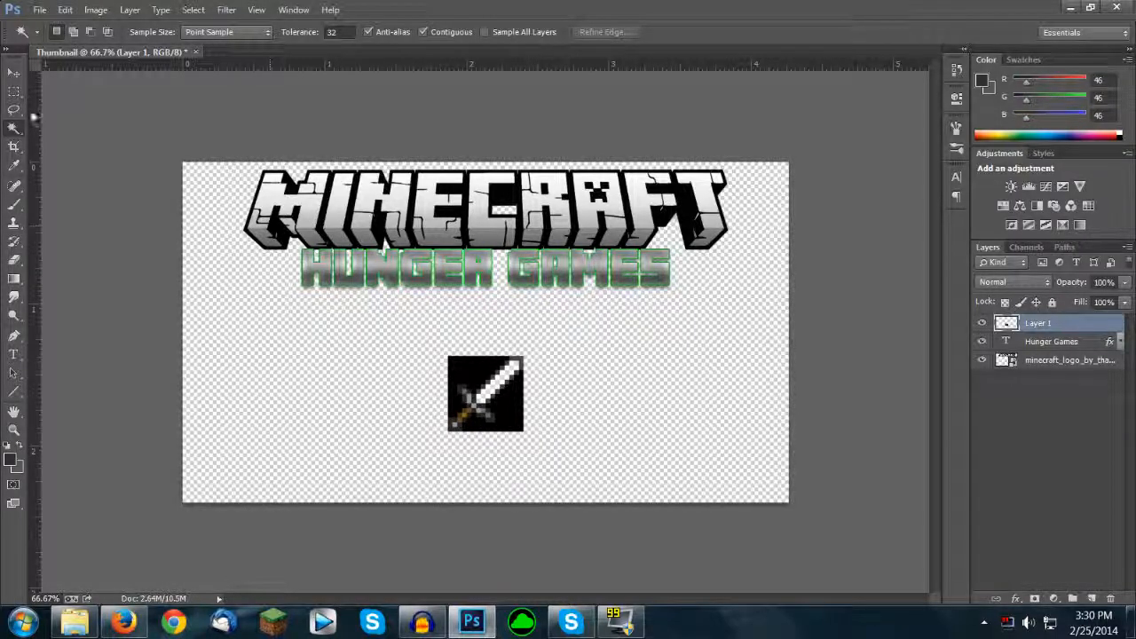
right_click(14, 130)
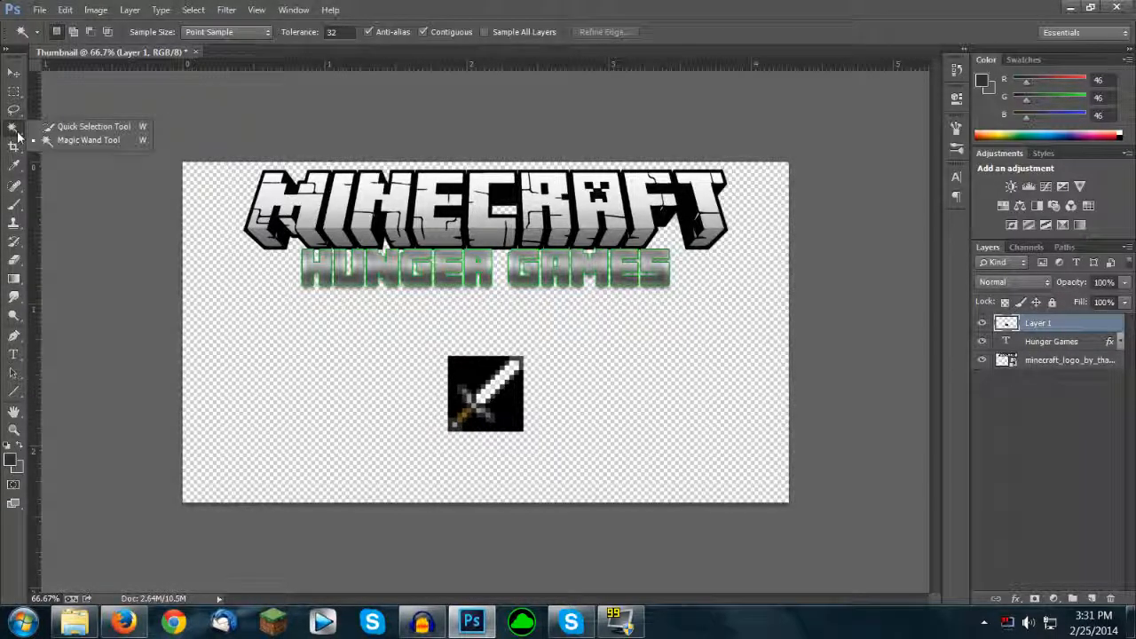
click(52, 144)
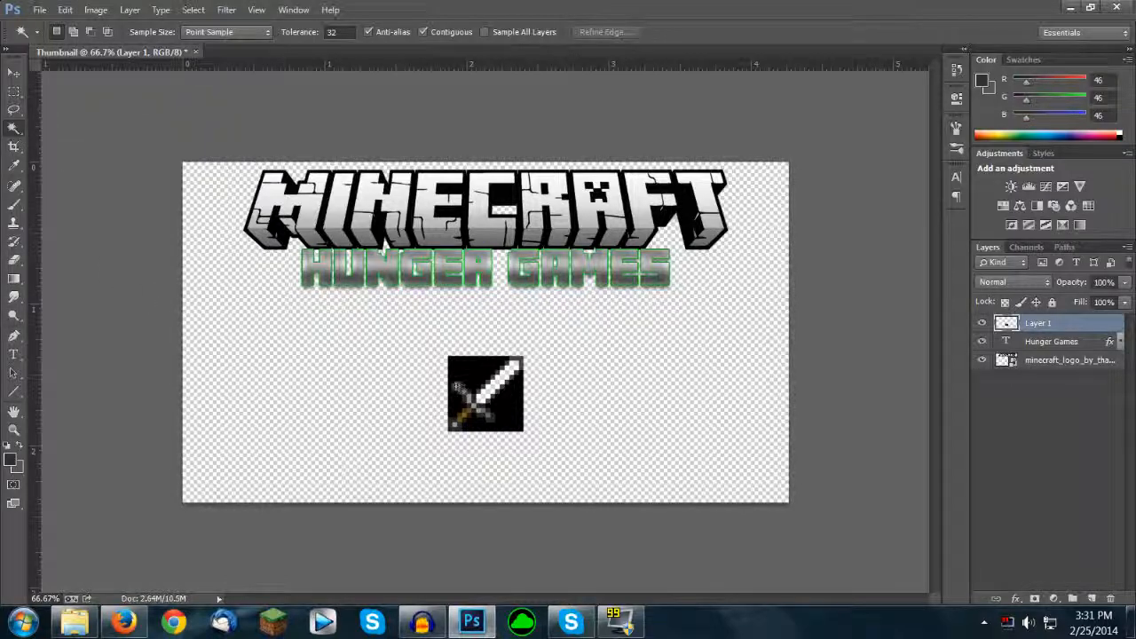
click(468, 376)
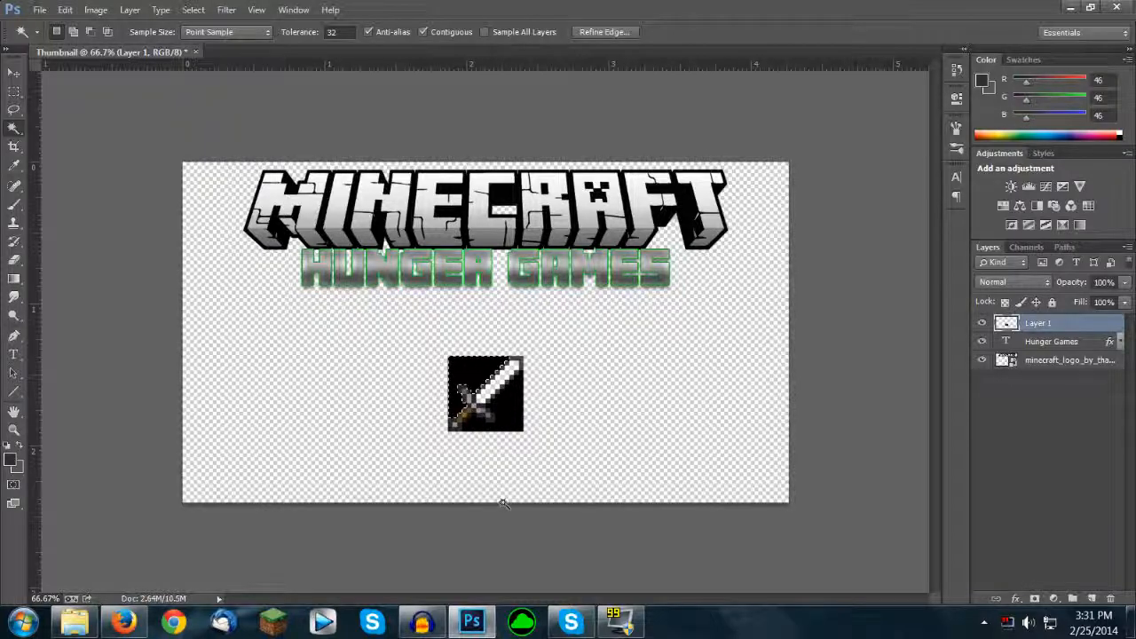
shift+click(515, 411)
key(Delete)
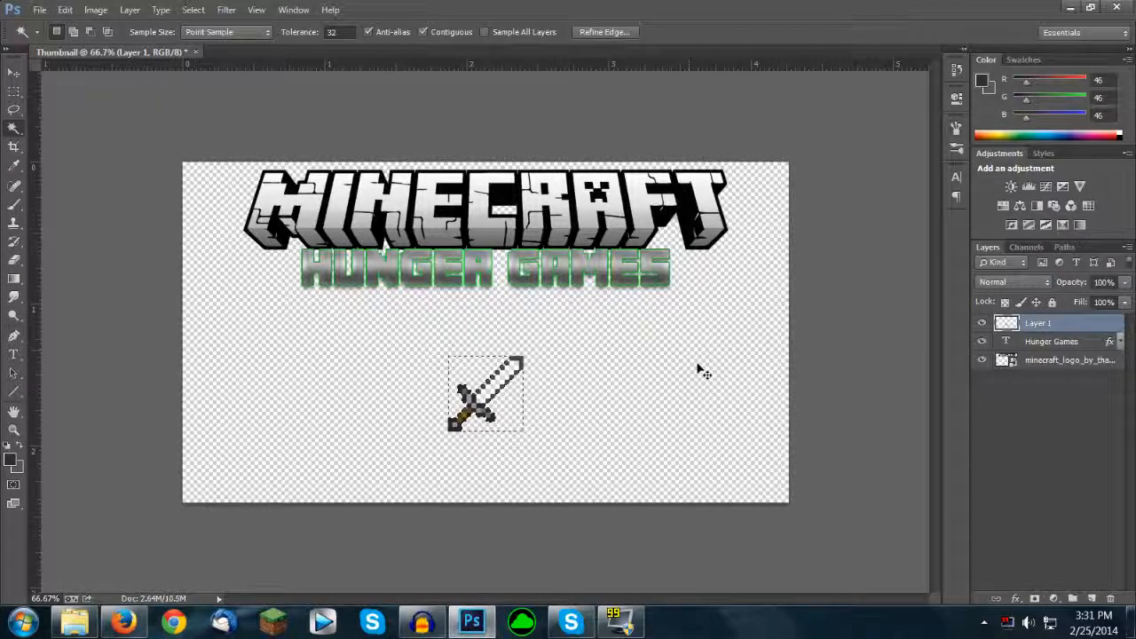
Step: Move the sword to the end of the HUNGER GAMES text and place its layer beneath the text layer
key(v)
drag(562, 459, 834, 391)
drag(769, 349, 735, 331)
drag(1070, 328, 1063, 352)
drag(703, 401, 692, 342)
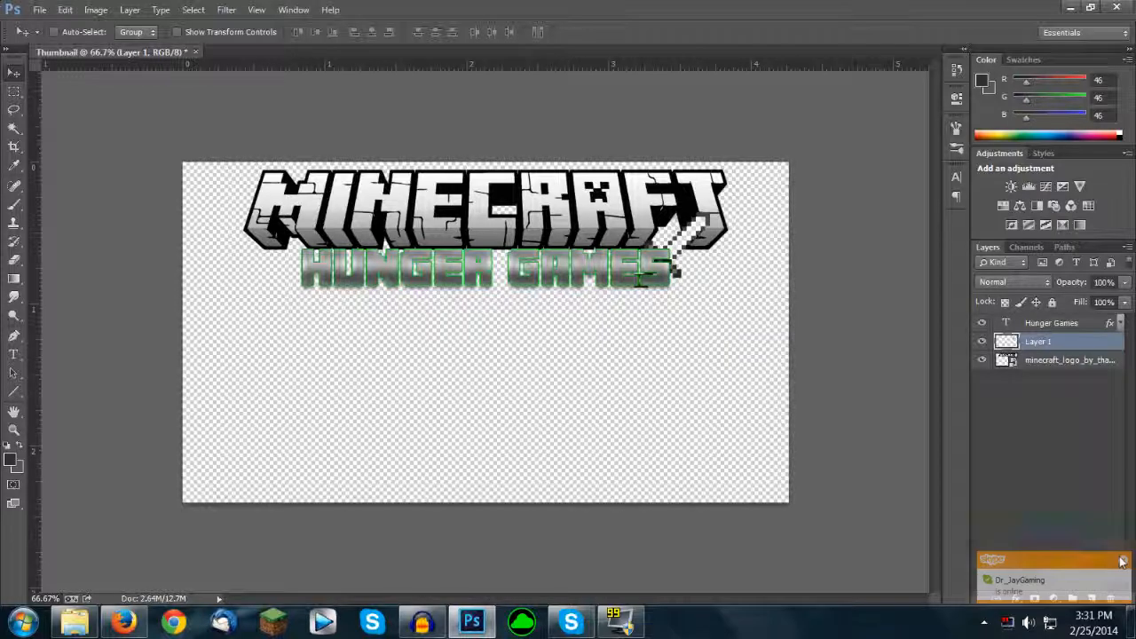
drag(663, 387, 672, 392)
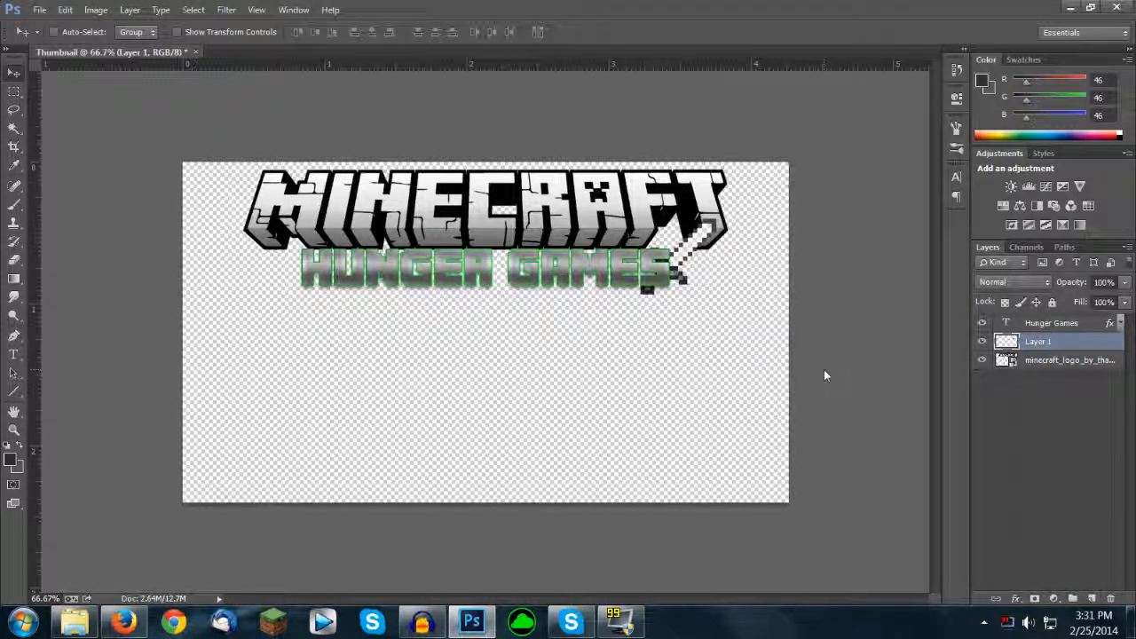
Step: Switch to Firefox, go back to the wiki page and search the Minecraft Wiki for the cake article
key(alt+Tab)
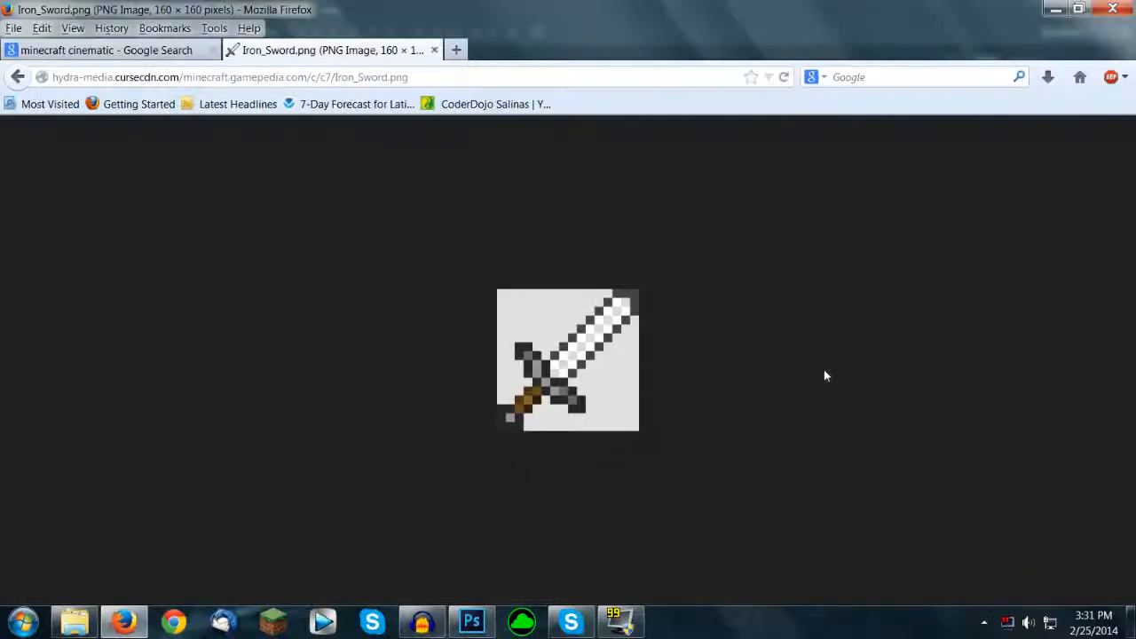
click(18, 77)
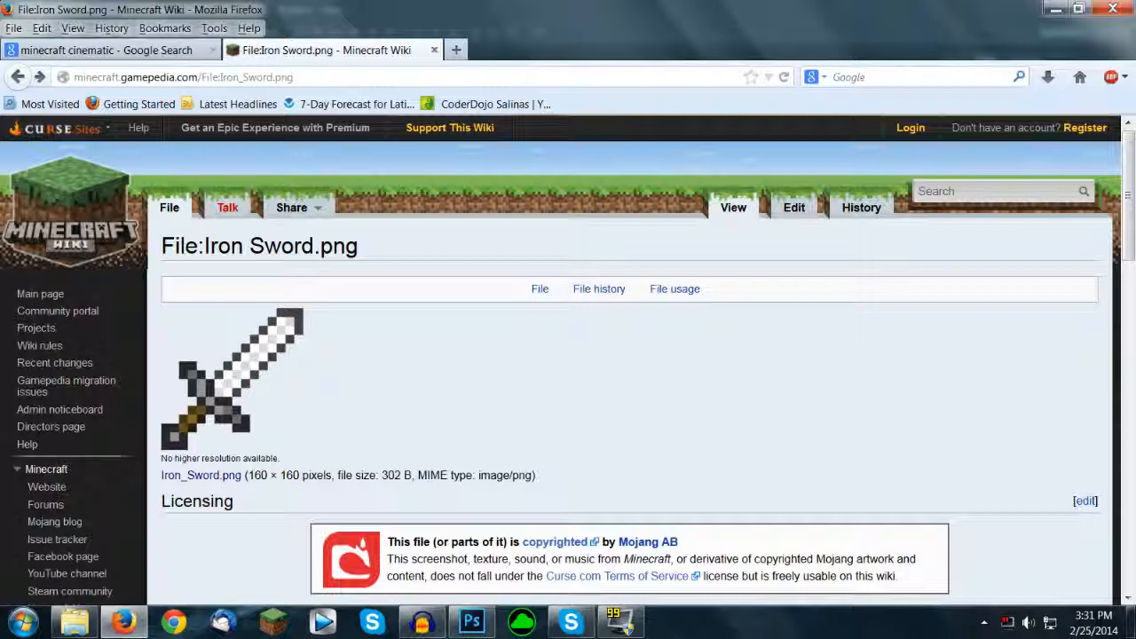
text(cake)
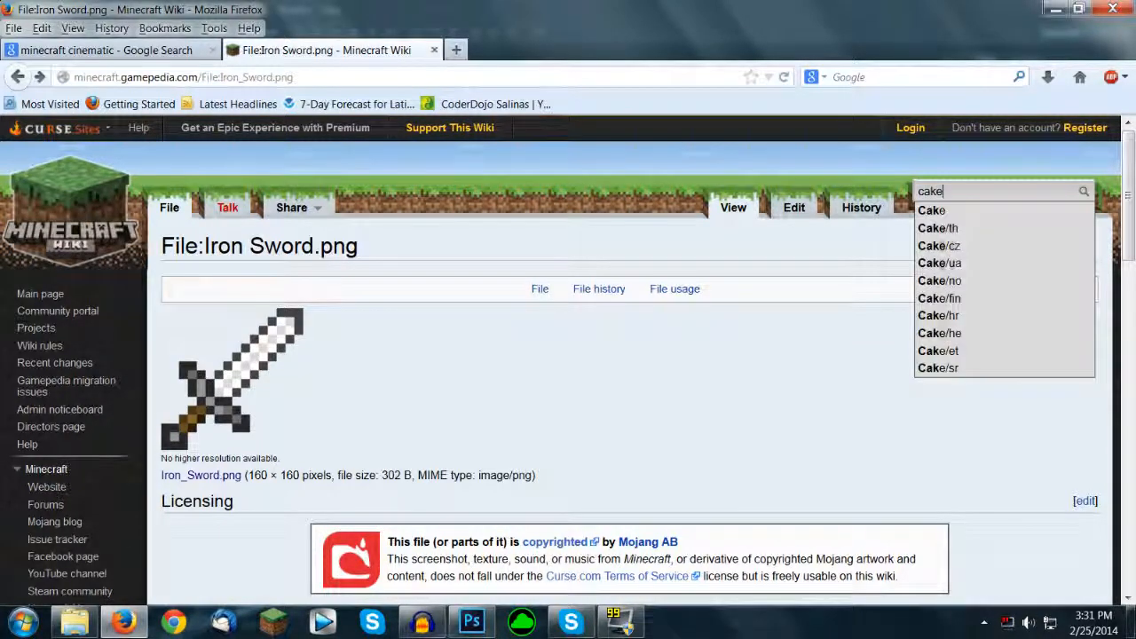
key(Return)
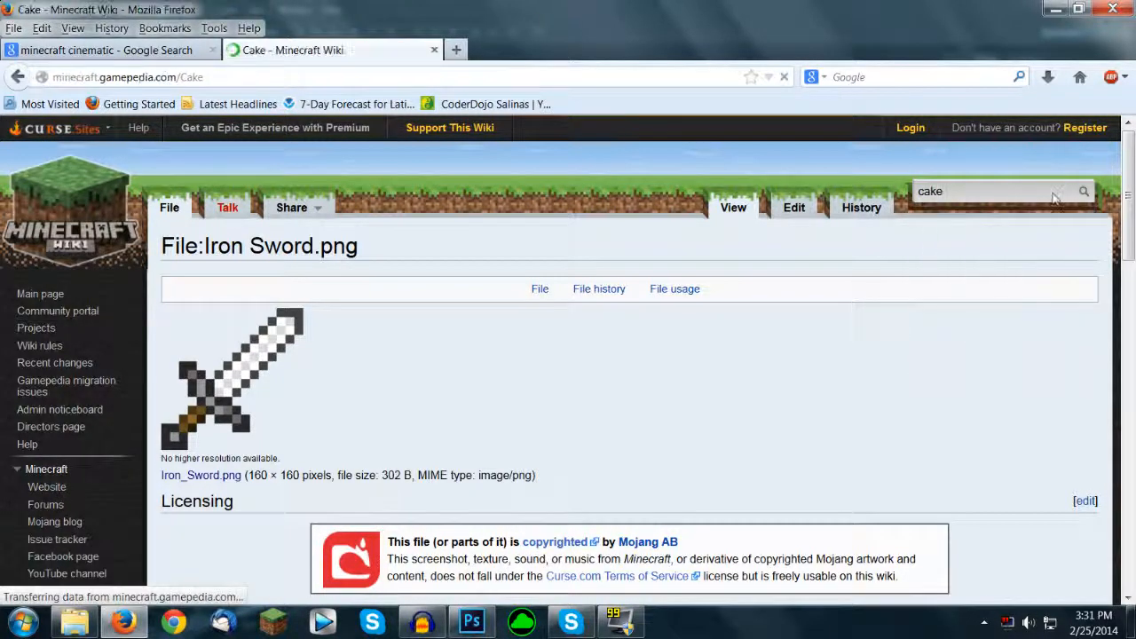
Step: Open the full-size Cake.png image from the article and bring it into the Photoshop thumbnail document
click(919, 444)
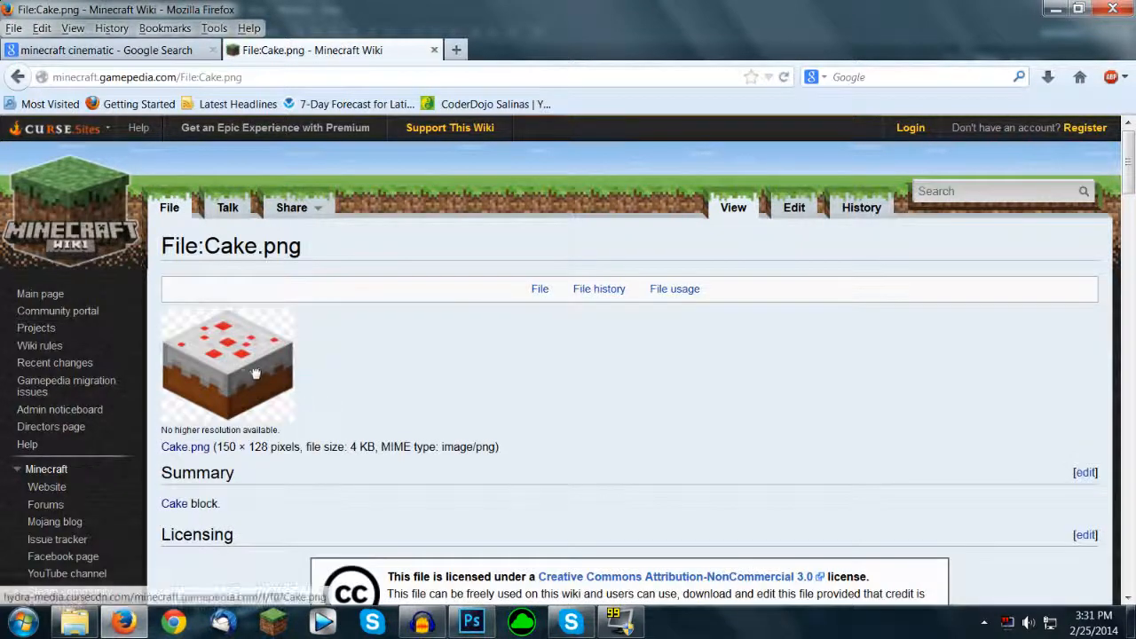
click(227, 365)
drag(558, 344, 417, 324)
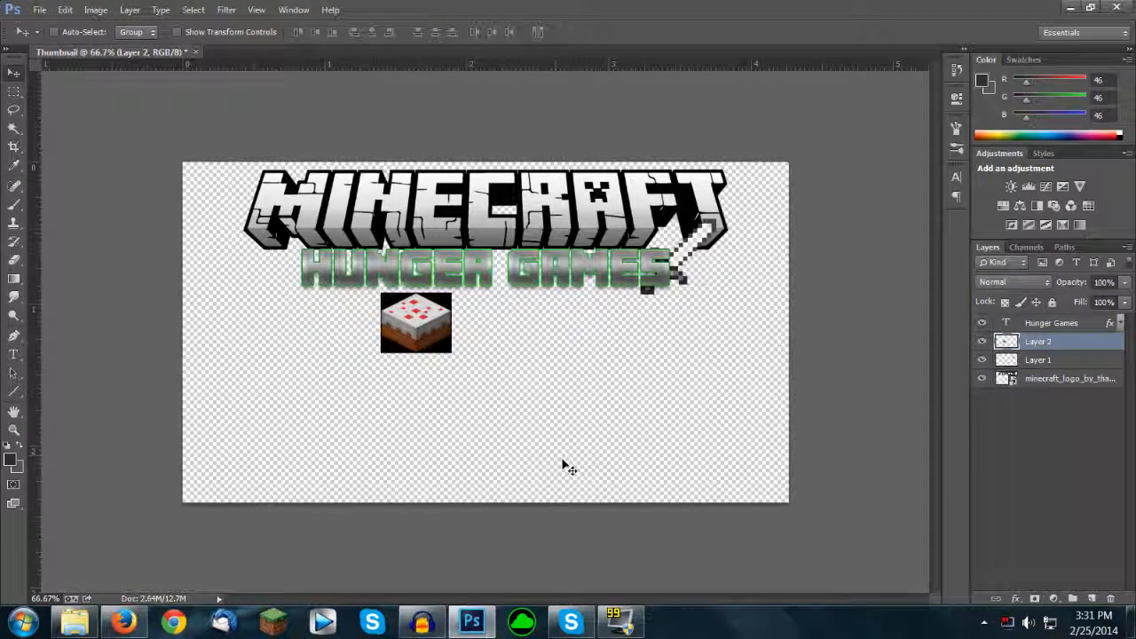
Step: Select the black background around the cake with the Magic Wand tool, delete it and clear the selection
key(w)
click(390, 306)
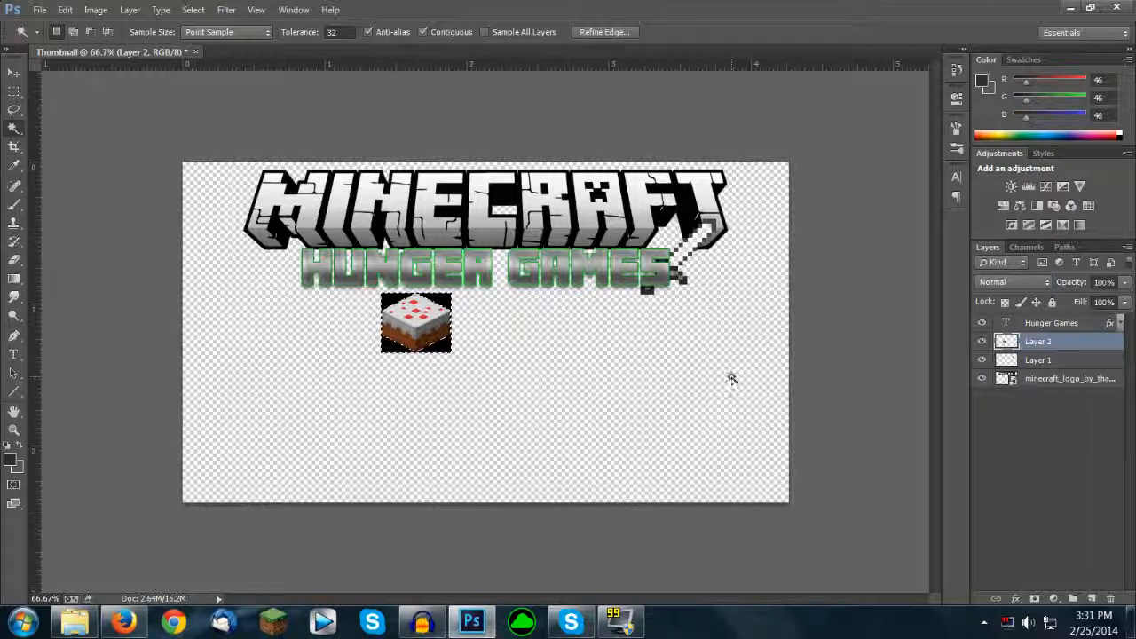
key(ctrl+plus)
key(ctrl+plus)
key(ctrl+plus)
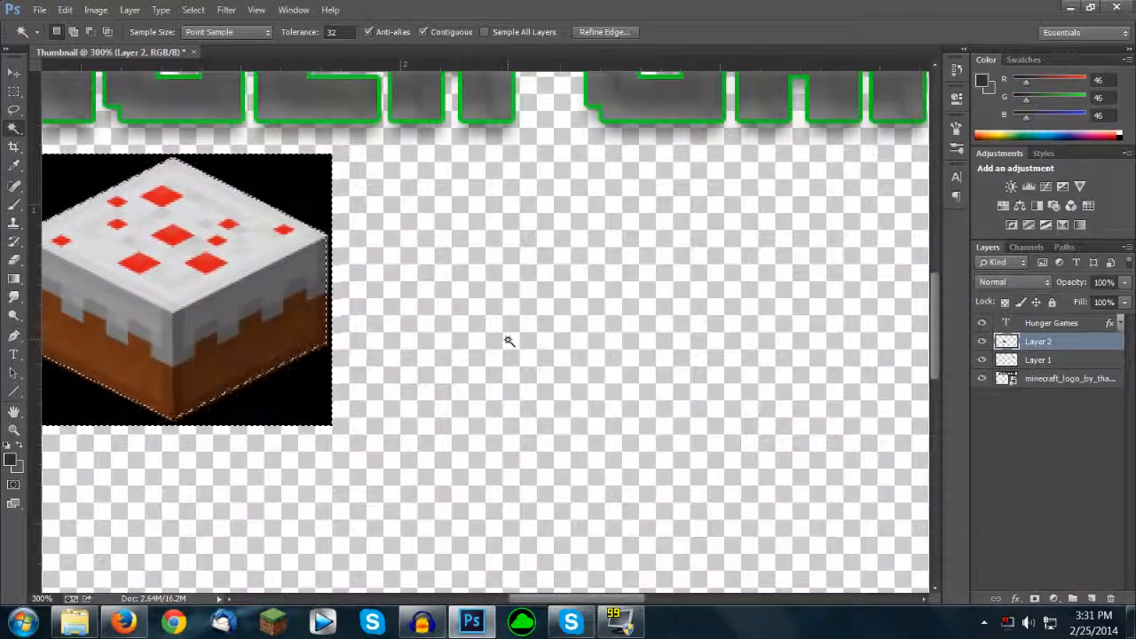
key(Delete)
key(ctrl+d)
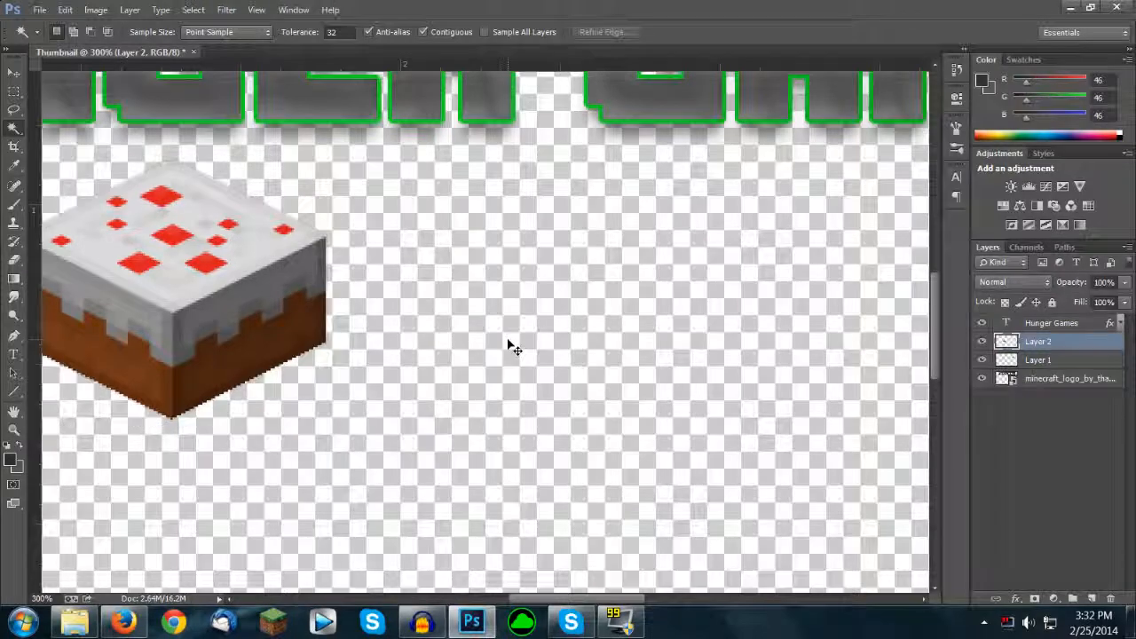
key(ctrl+0)
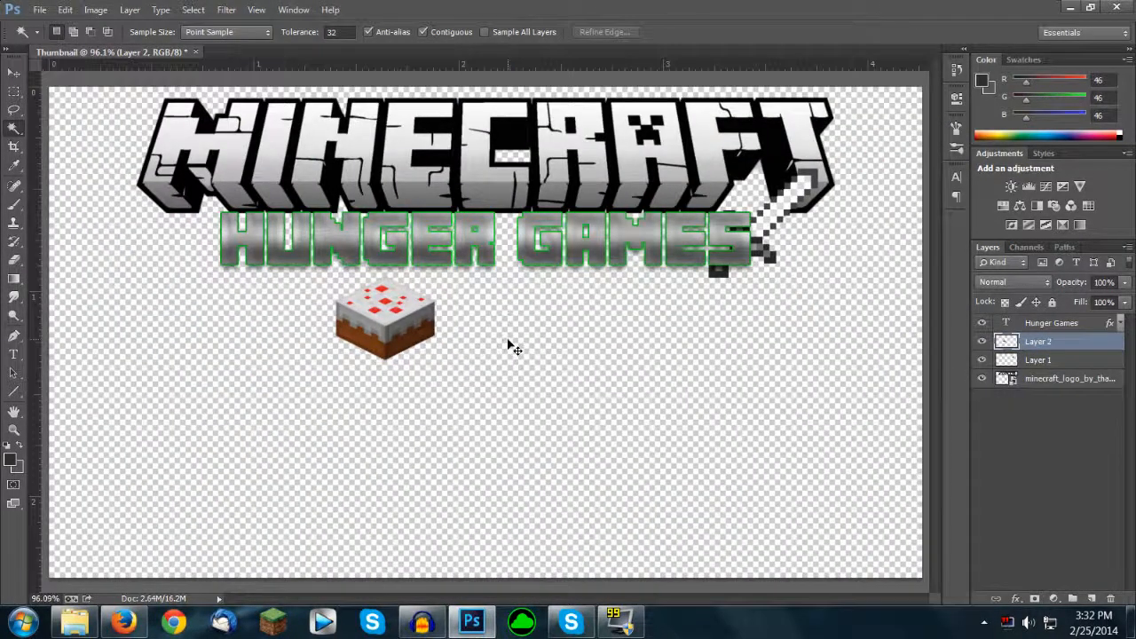
Step: Move the cake to the start of the HUNGER GAMES text, partly behind its first letter
key(ctrl+minus)
key(v)
drag(474, 372, 362, 314)
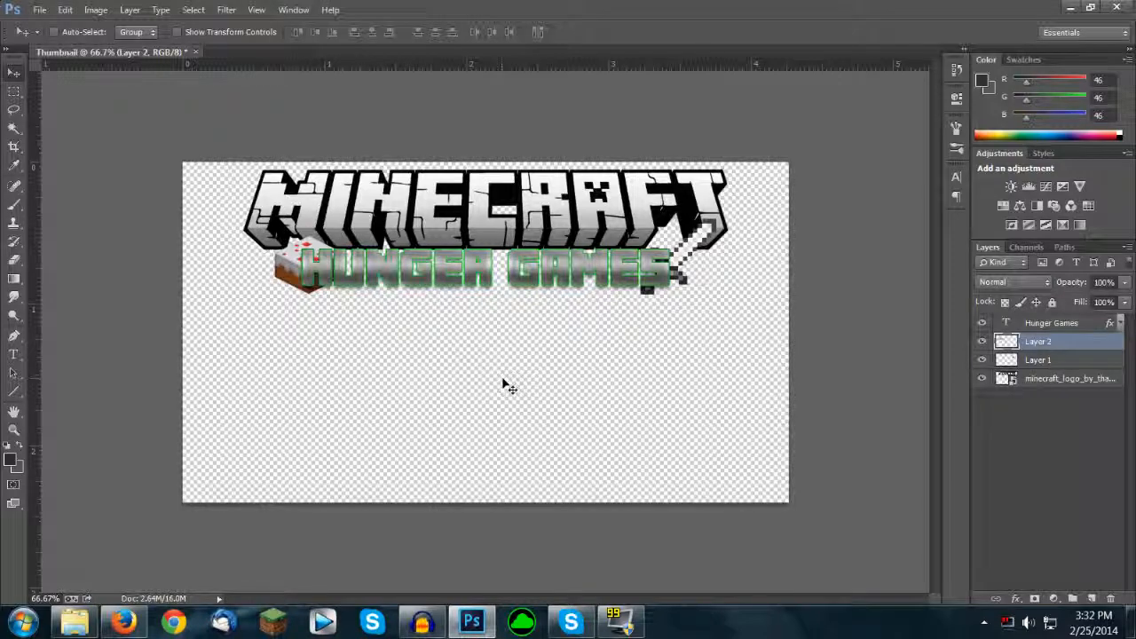
Step: Switch to Firefox, close the cake image and bring the Minecraft landscape from the image search into the Photoshop thumbnail
key(alt+Tab)
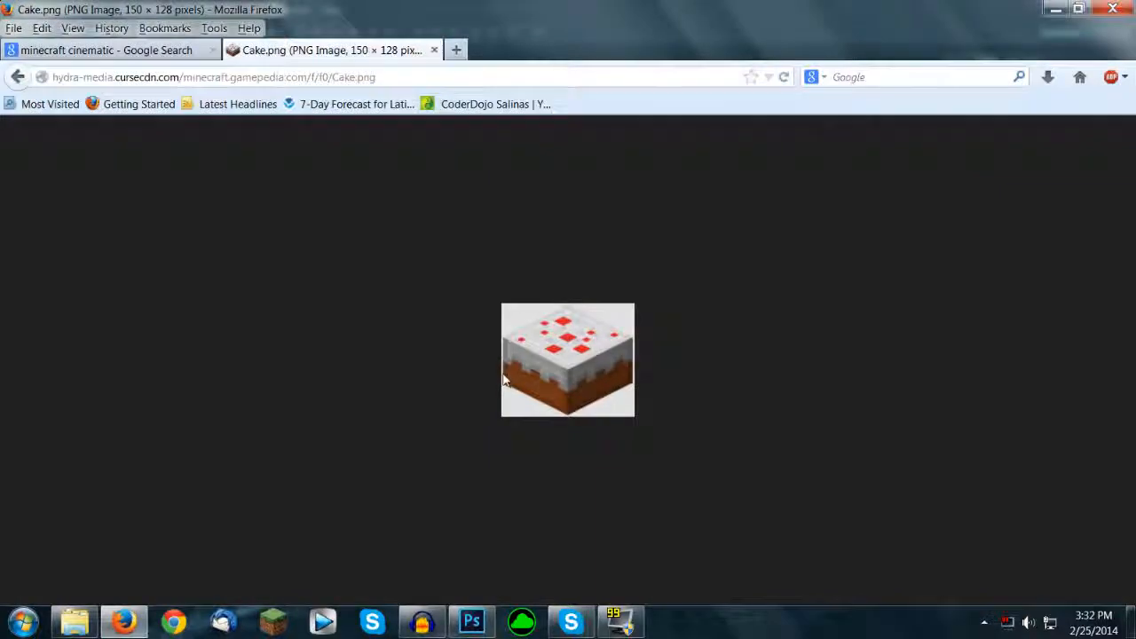
click(434, 50)
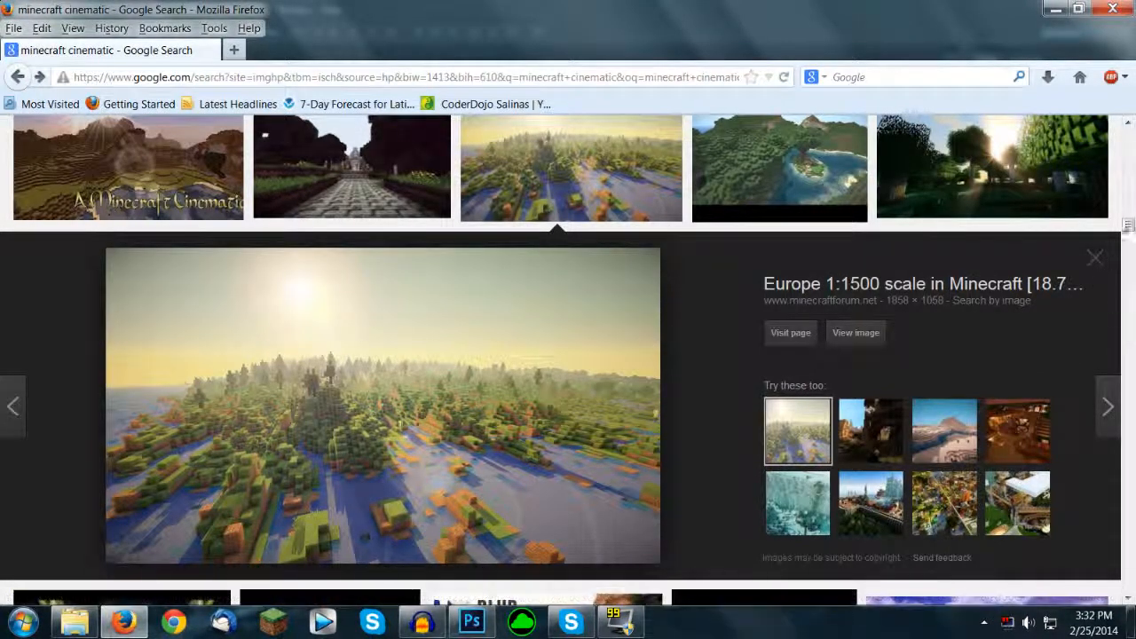
mouse_move(1128, 233)
mouse_down()
mouse_move(1127, 302)
mouse_move(1111, 211)
mouse_move(1109, 250)
mouse_move(1109, 228)
mouse_up()
scroll(626, 405, up, 1)
drag(334, 392, 476, 431)
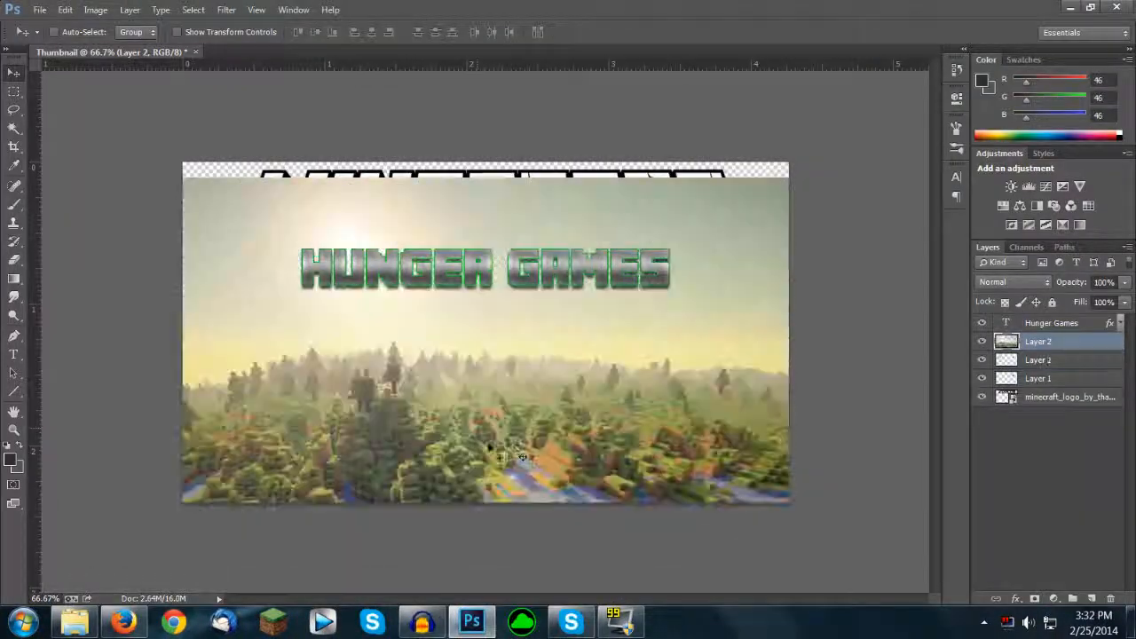
Step: Position the landscape image to cover the whole canvas and move its layer beneath all other layers
drag(610, 422, 602, 383)
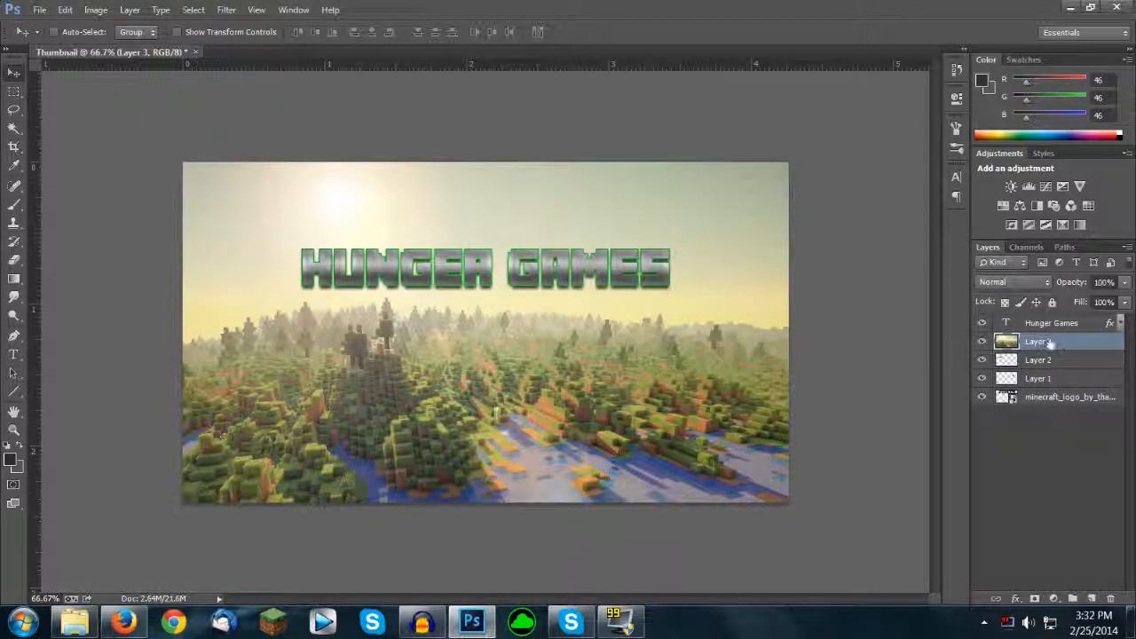
drag(1071, 351, 1062, 450)
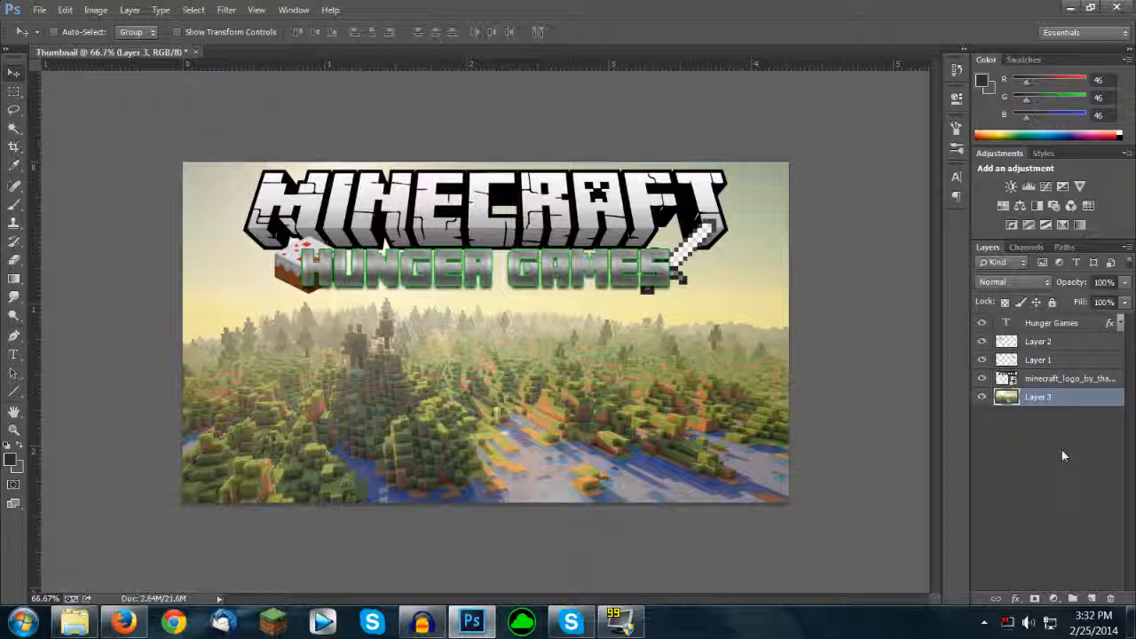
Step: Switch to Windows Explorer and place Me1.png from the Gfx\Textures\Objects folder into the Photoshop thumbnail
key(alt+Tab)
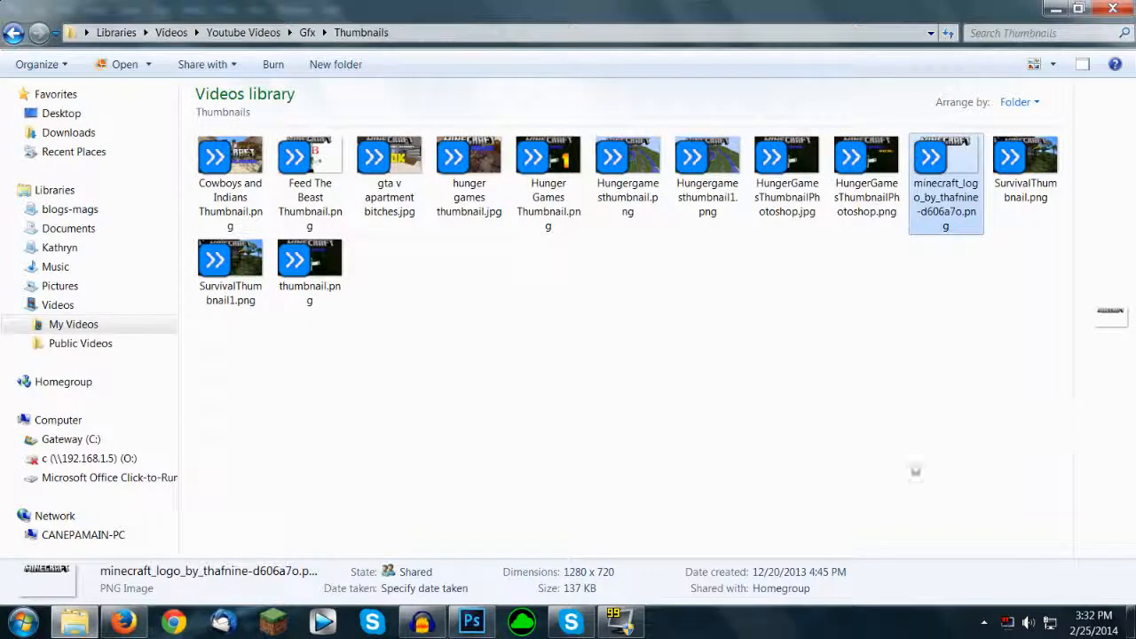
click(307, 33)
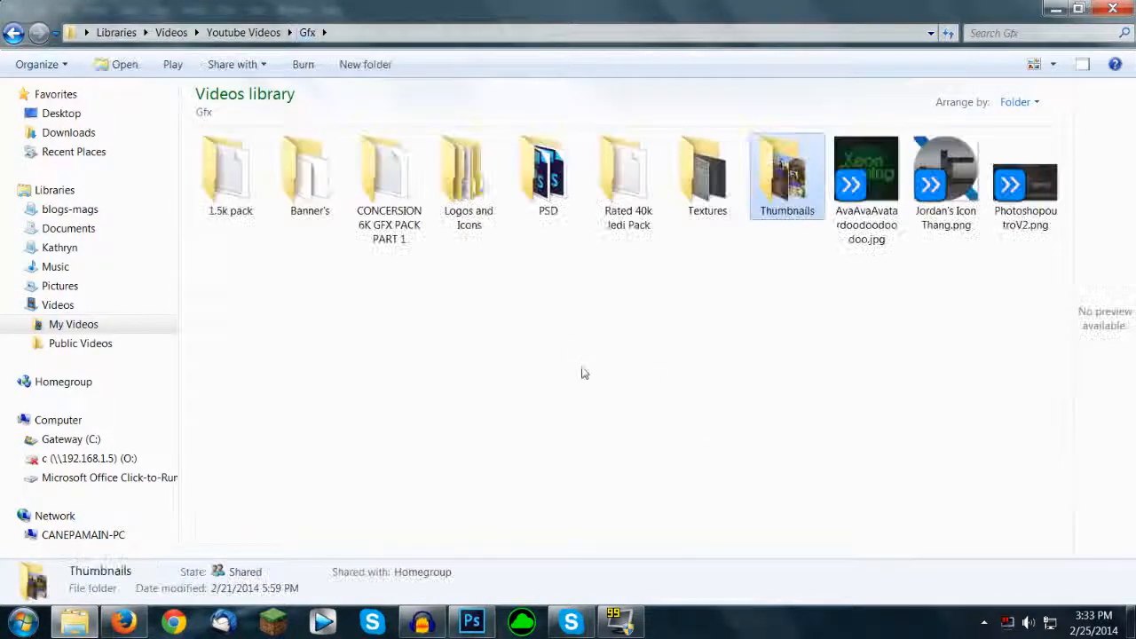
click(811, 279)
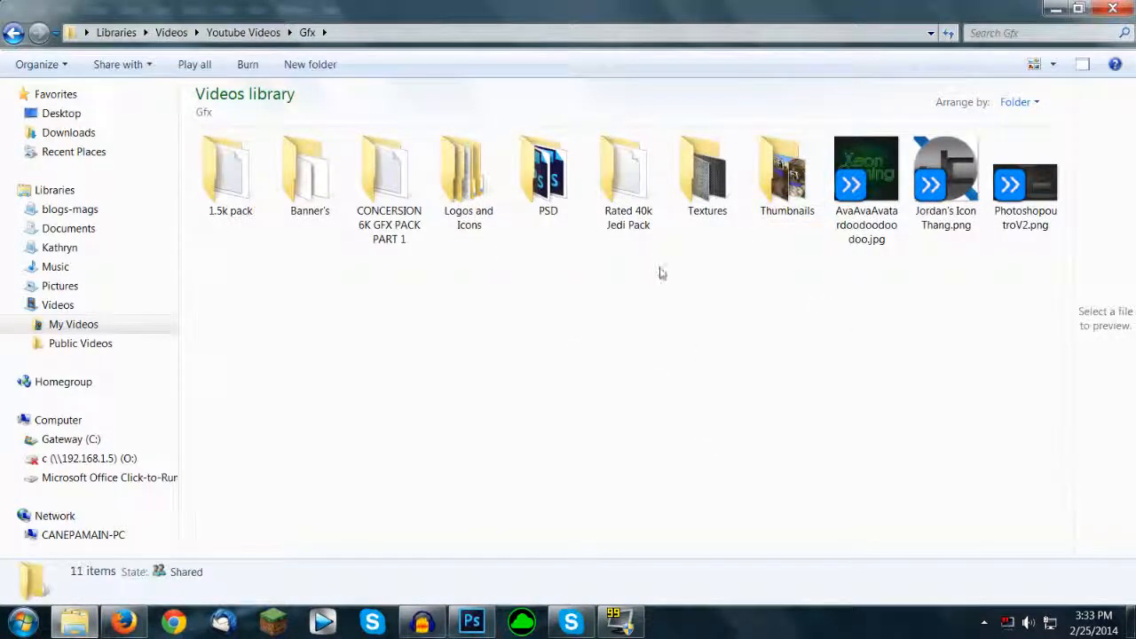
double_click(704, 193)
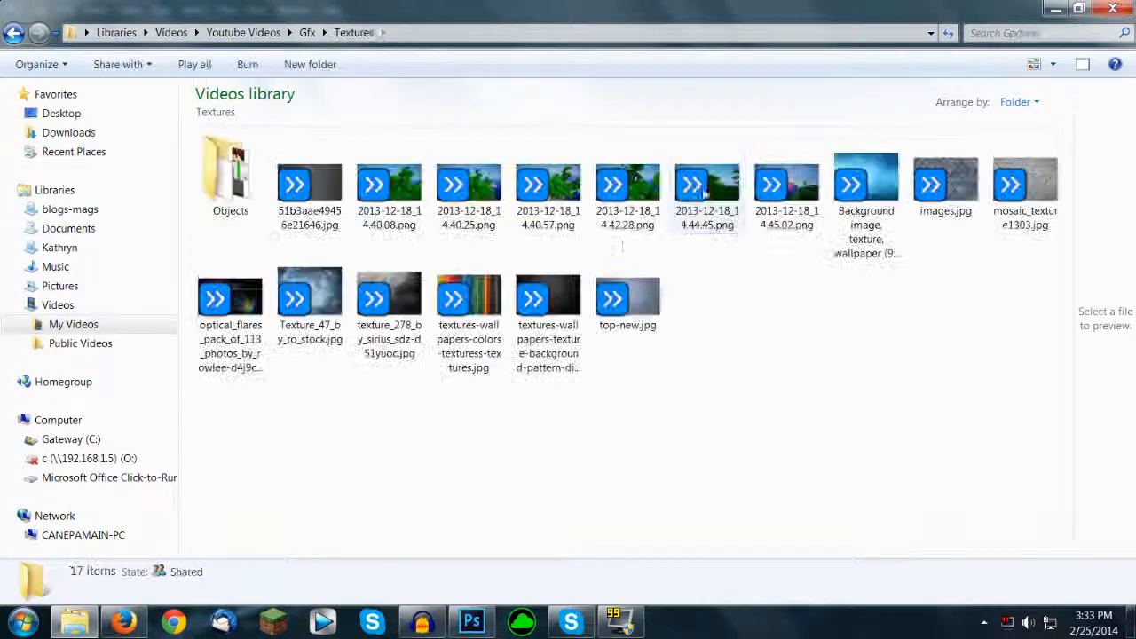
click(233, 202)
double_click(232, 202)
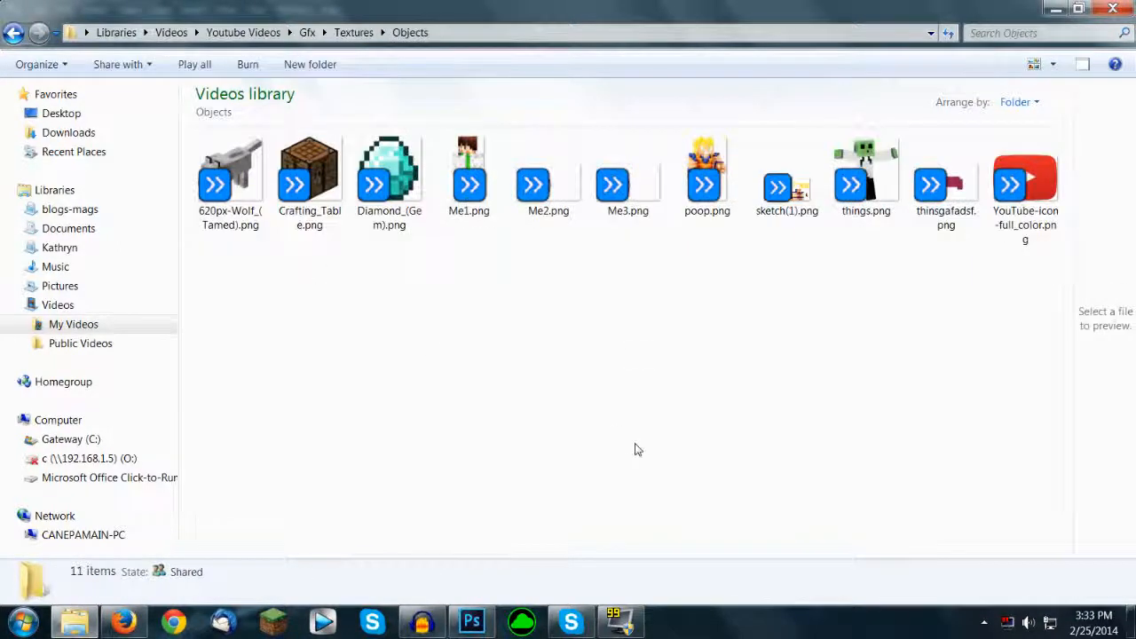
drag(476, 182, 468, 424)
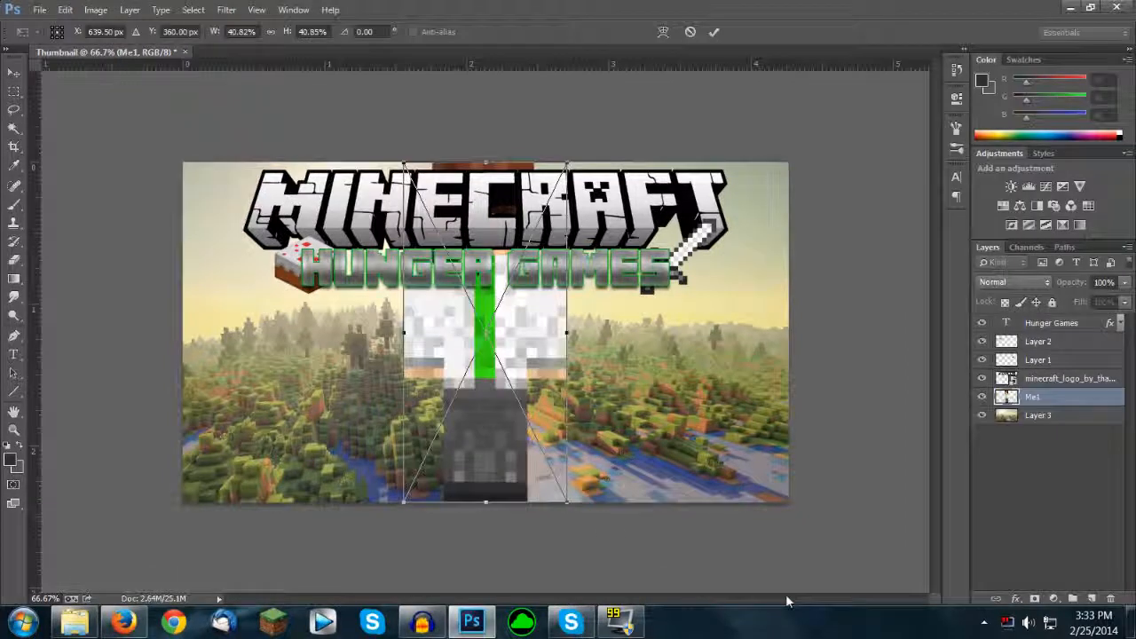
key(Return)
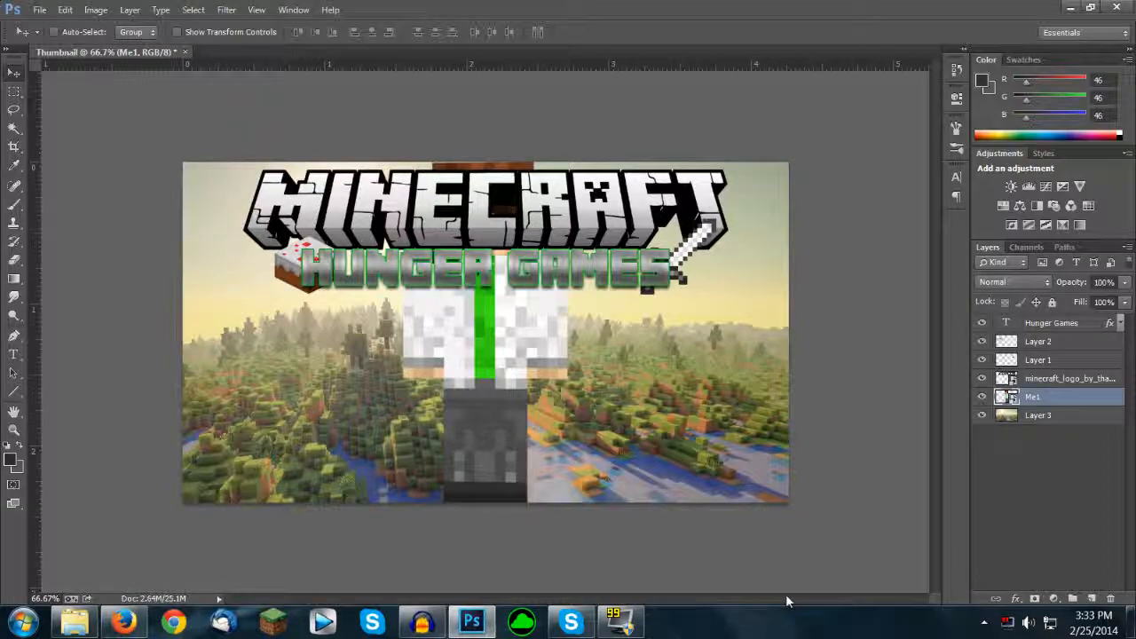
Step: Switch to Firefox and open minecraft.novaskin.me in a new tab
click(124, 621)
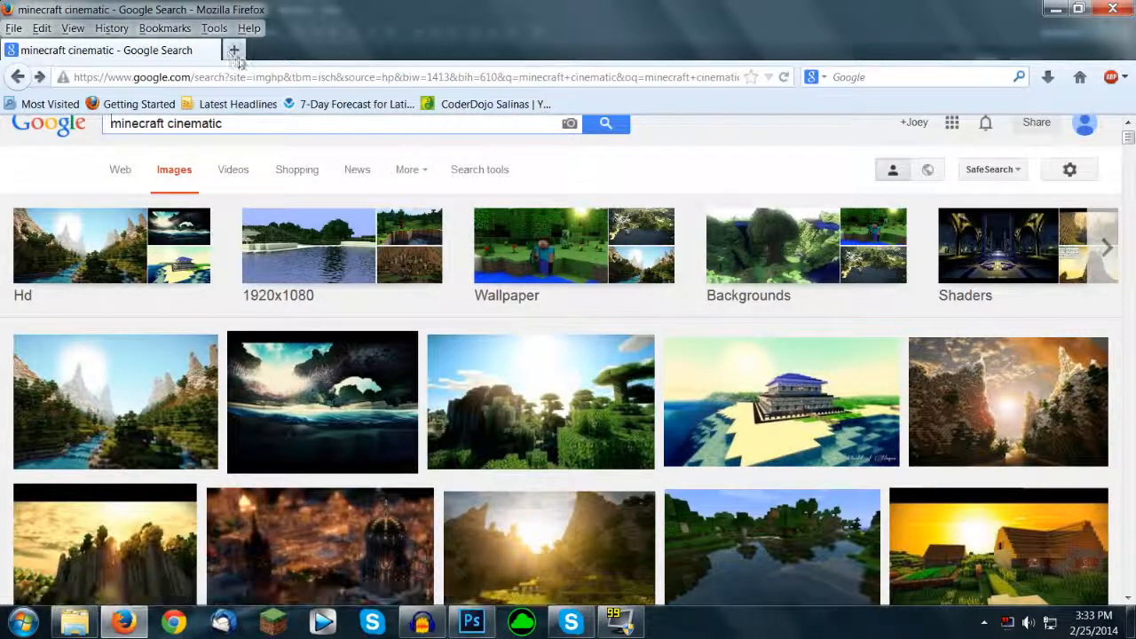
click(234, 50)
text(minecraf)
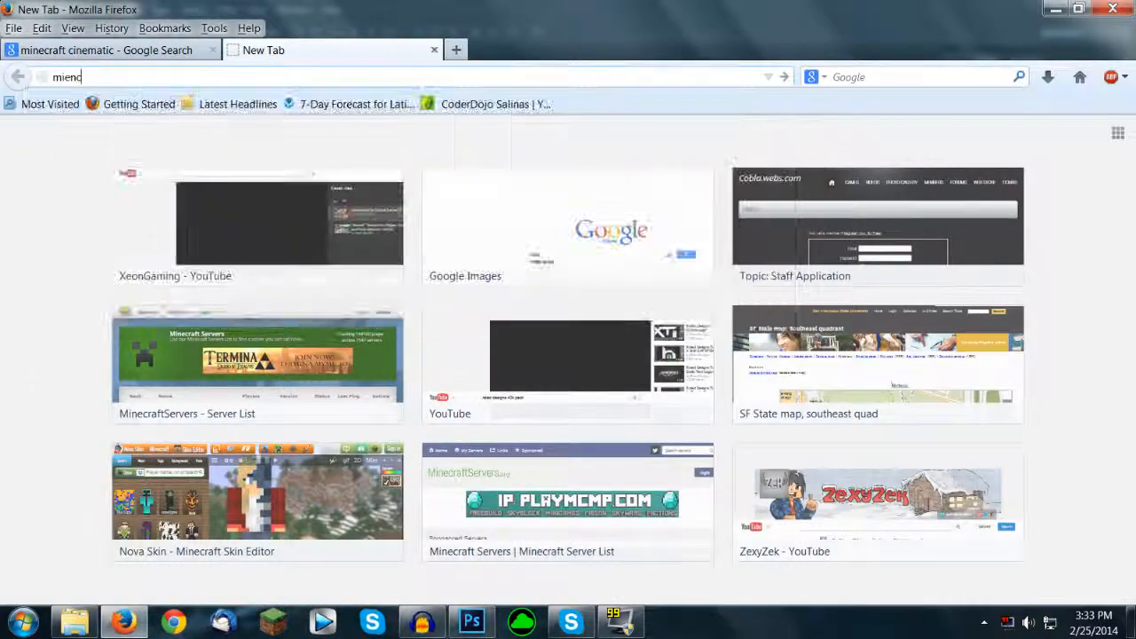
key(ctrl+a)
text(minecraft.n)
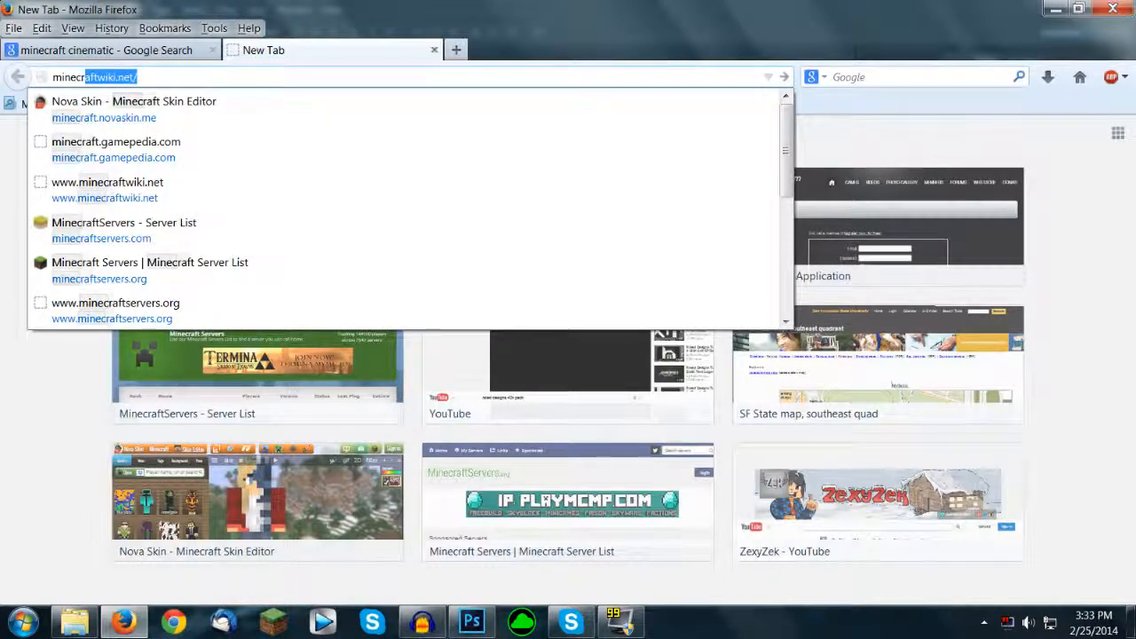
text(ov)
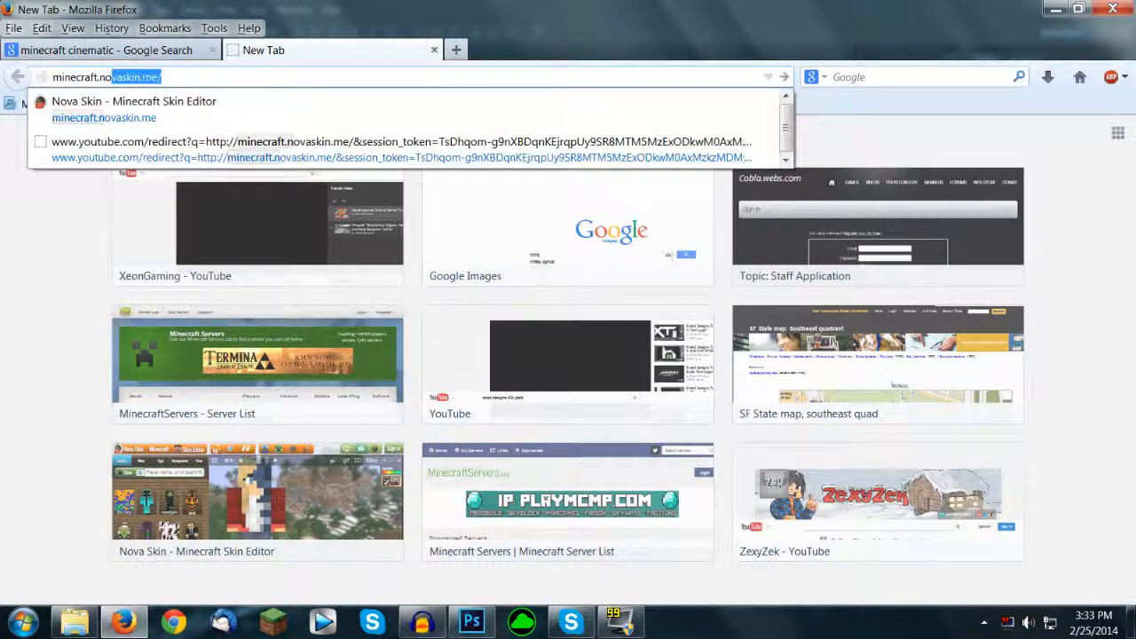
key(Return)
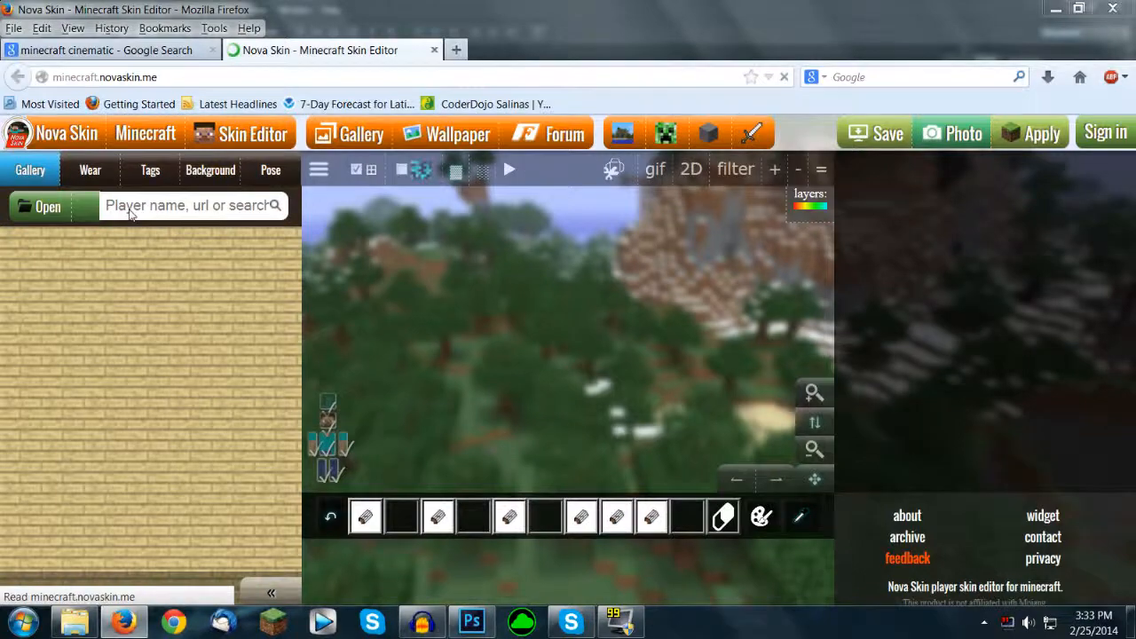
Step: Enter the player's username in the Nova Skin gallery search
click(128, 211)
click(744, 69)
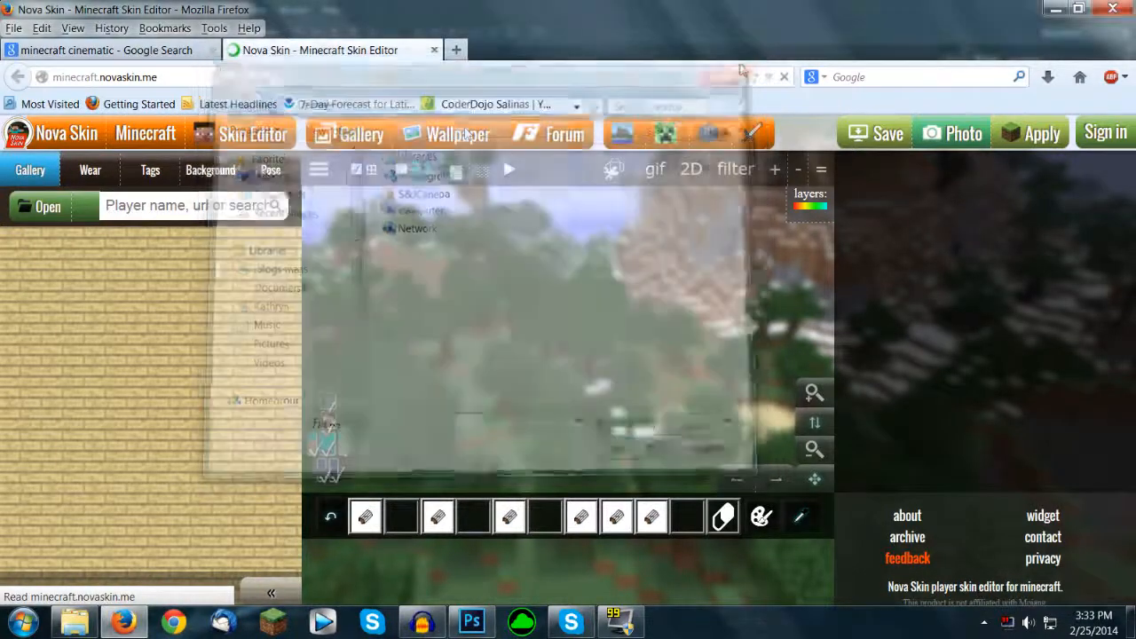
click(165, 209)
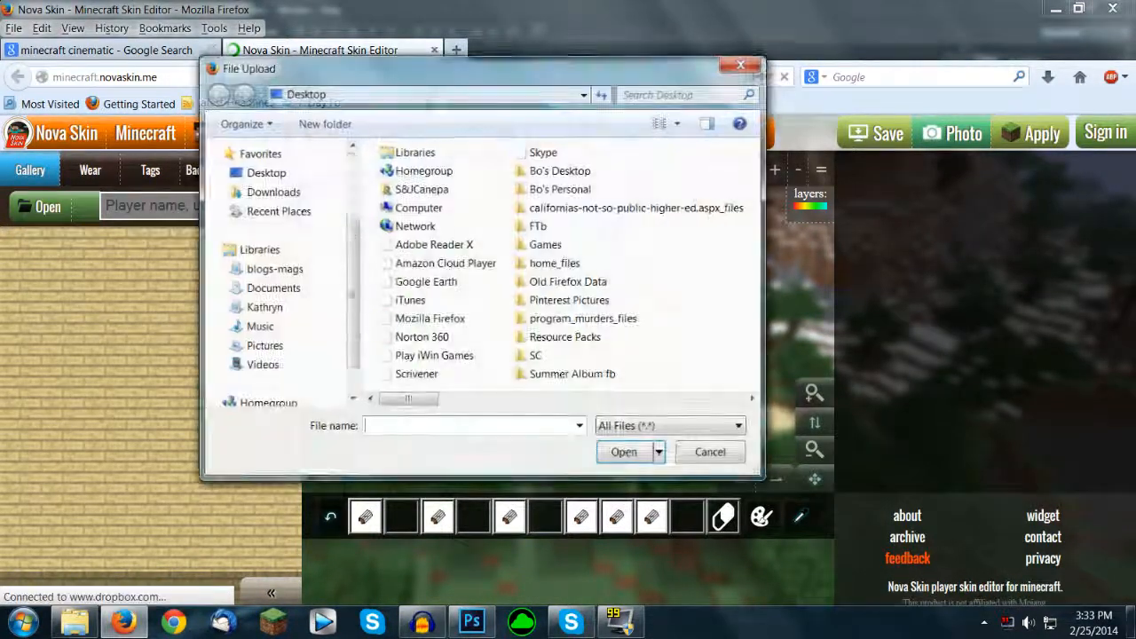
key(Escape)
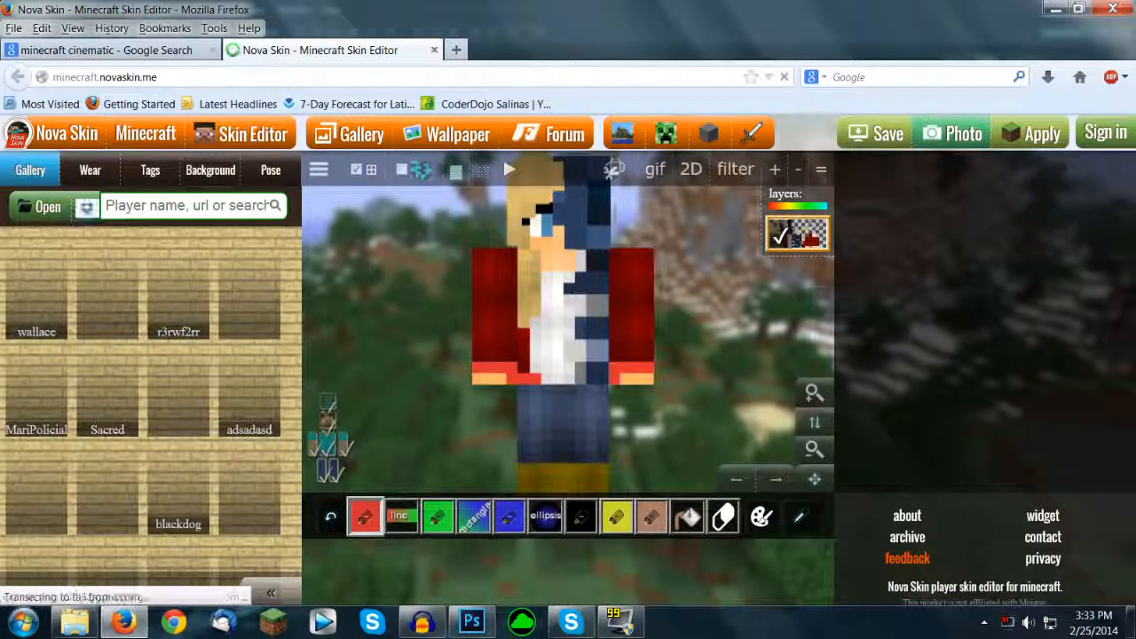
text(tardyatom685)
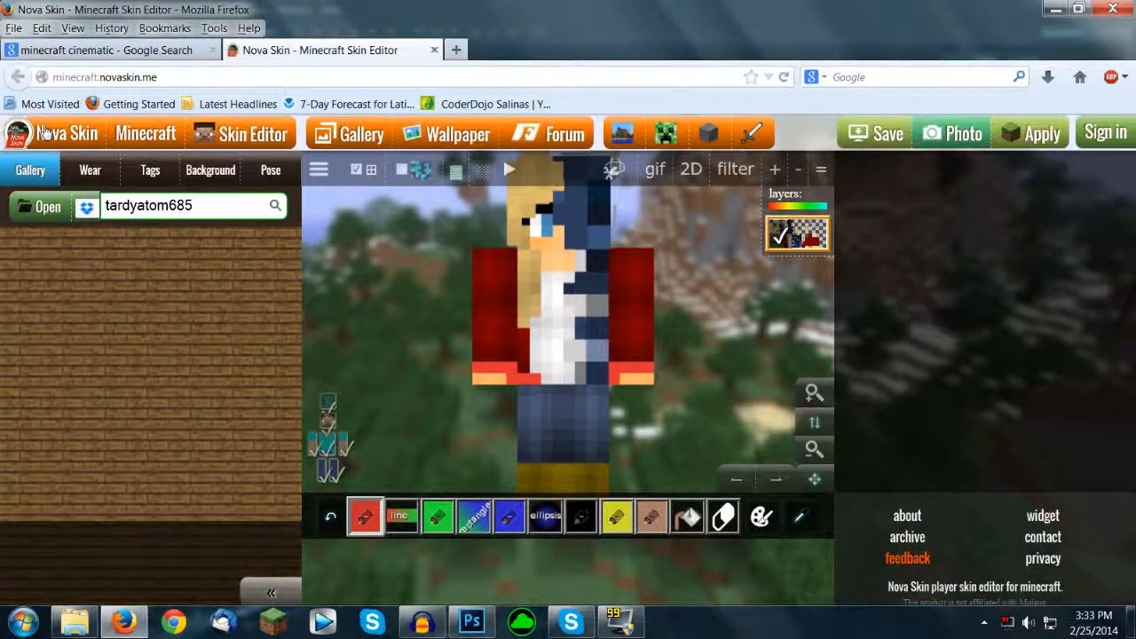
Step: Browse the Videos library for a skin file to upload, then cancel the upload
click(40, 206)
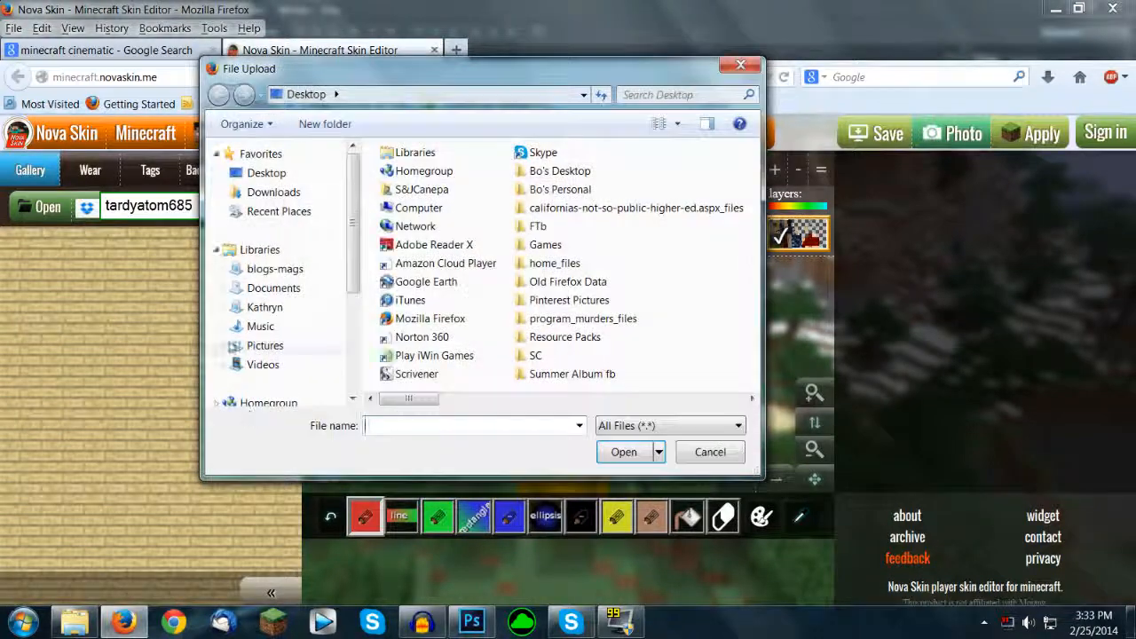
click(259, 364)
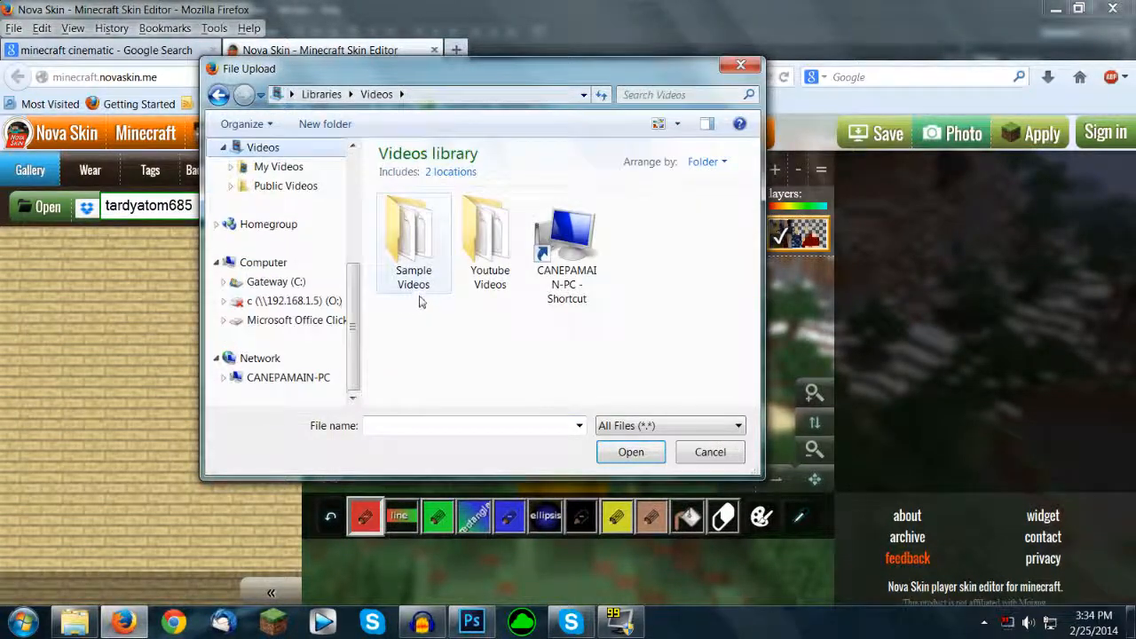
click(740, 65)
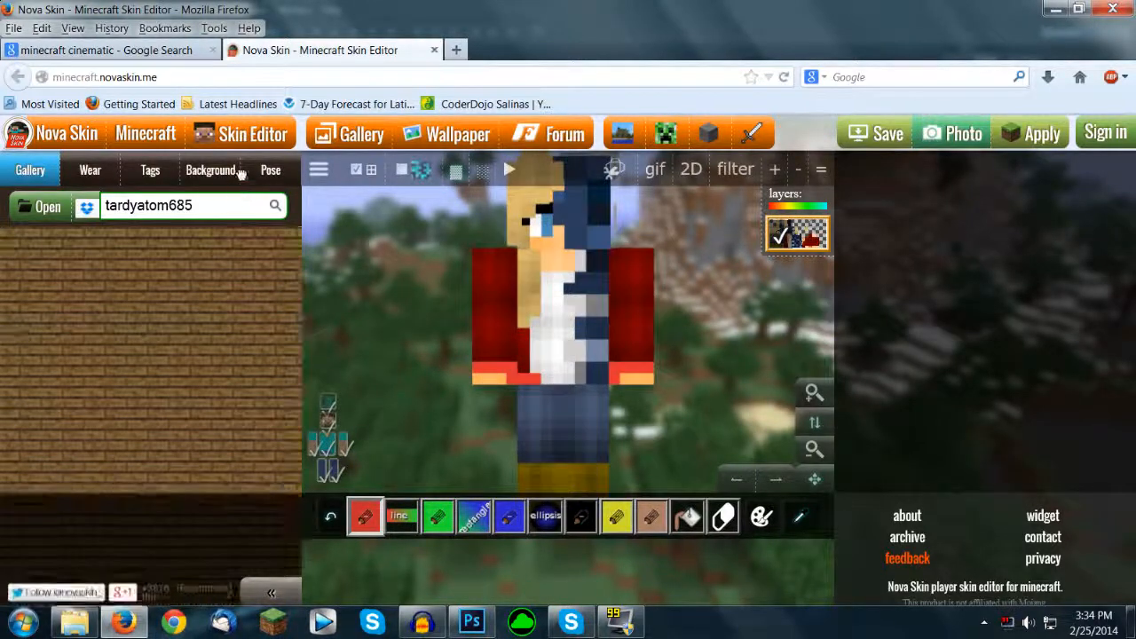
Step: Look through the available character poses and body part controls
click(269, 171)
scroll(200, 286, down, 3)
scroll(200, 286, up, 3)
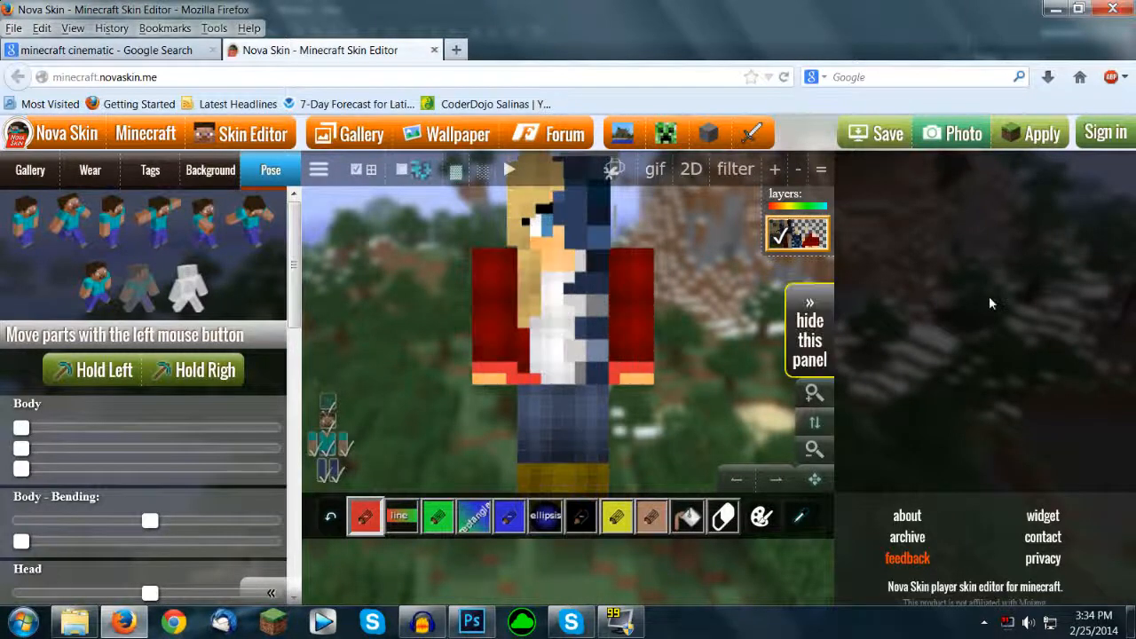
Step: Preview a photo of the displayed skin with its image saving options, then close the preview and the Nova Skin tab
click(971, 135)
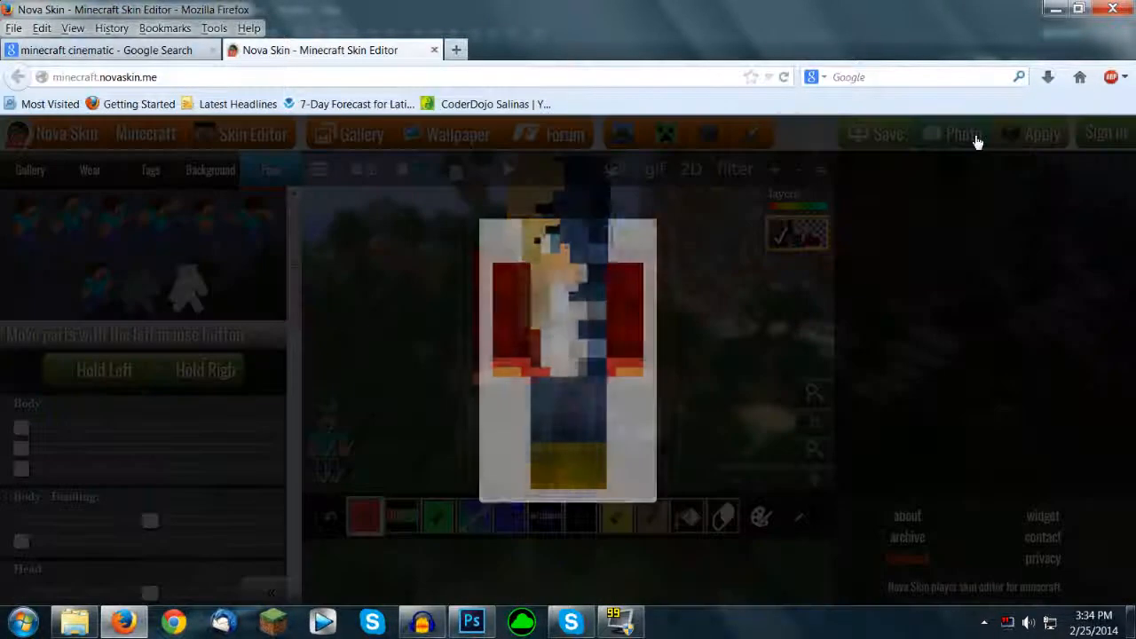
right_click(545, 331)
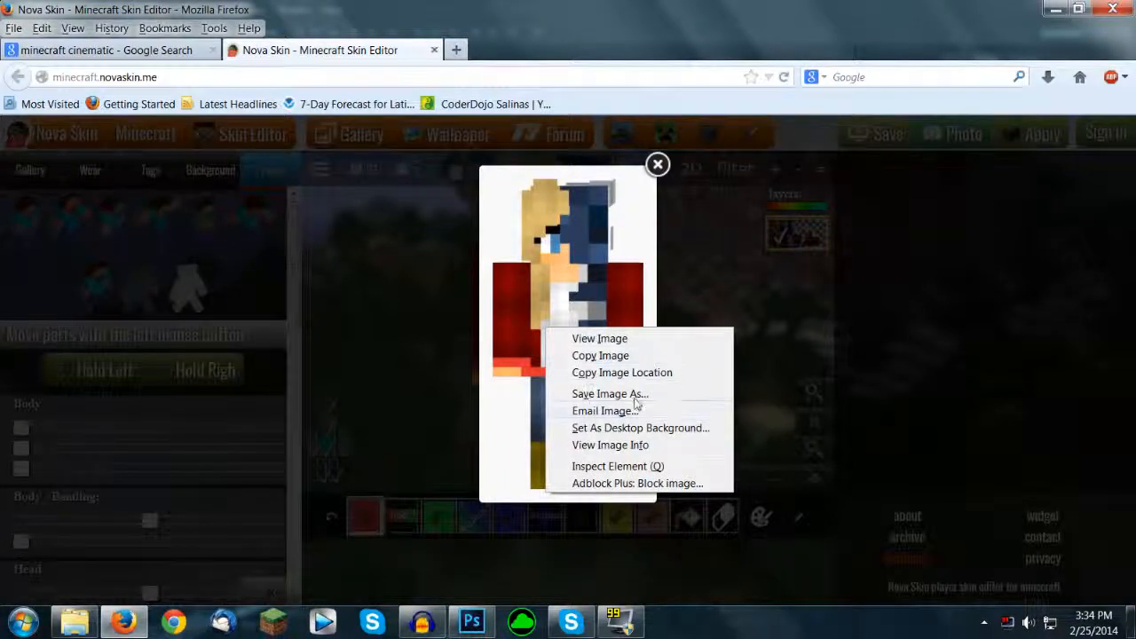
click(987, 334)
click(991, 335)
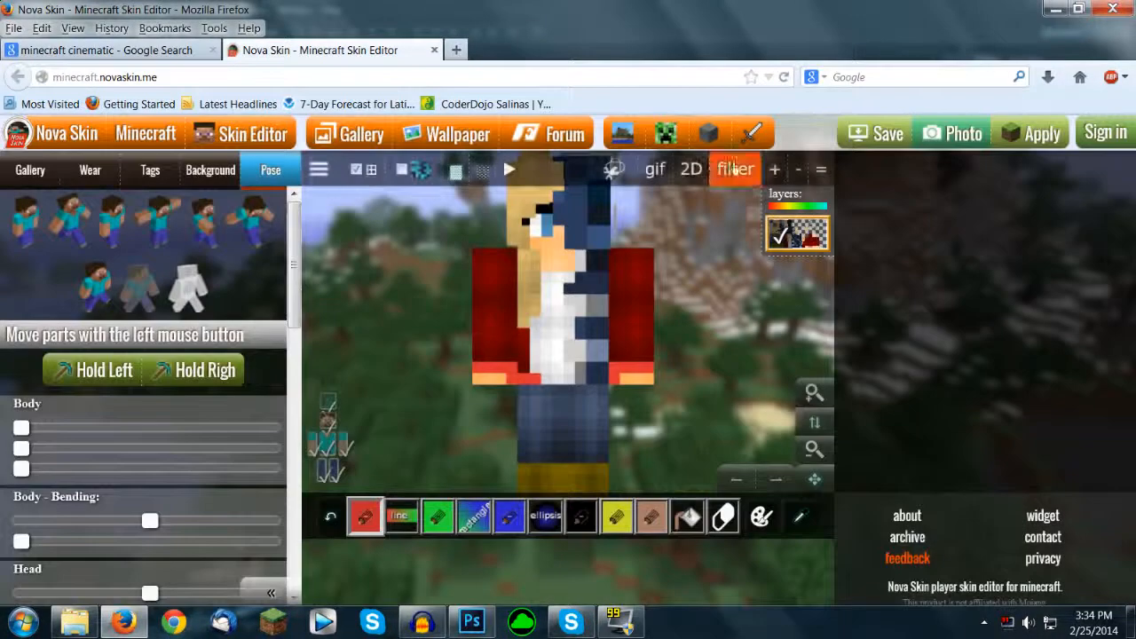
click(434, 50)
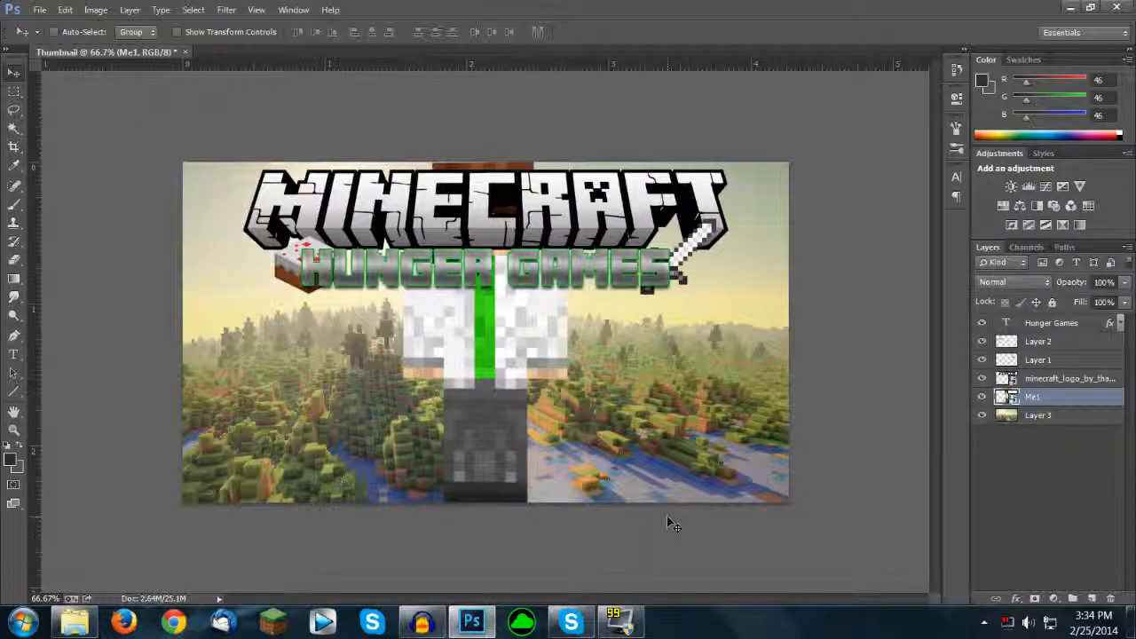
Step: Switch to Photoshop and scale the Me1 character down to about 21% so it stands below the title
key(ctrl+t)
drag(569, 164, 489, 325)
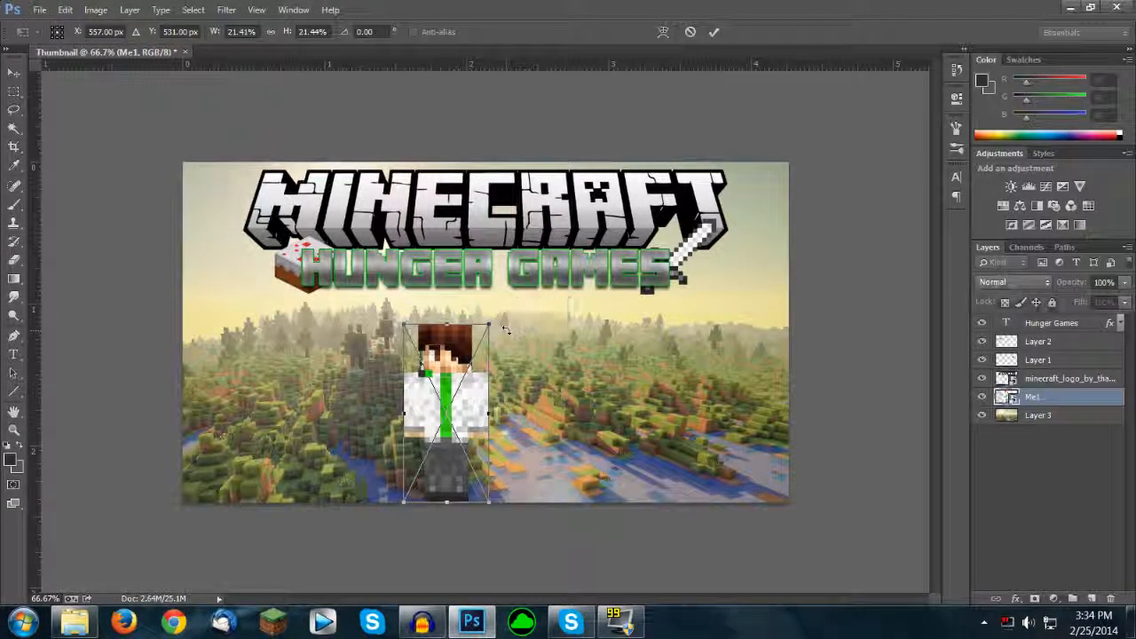
key(Return)
Step: Centre the character horizontally on the canvas and move it up slightly toward the HUNGER GAMES text
key(ctrl+a)
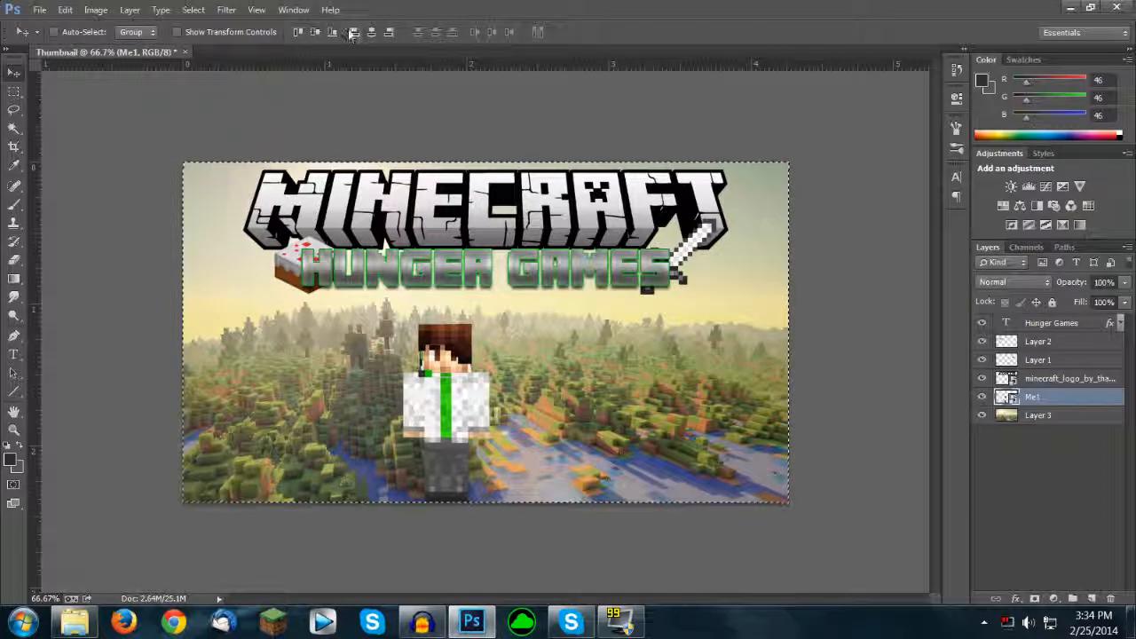
click(371, 32)
key(ctrl+d)
mouse_move(519, 403)
mouse_down()
mouse_move(533, 441)
mouse_move(519, 382)
mouse_up()
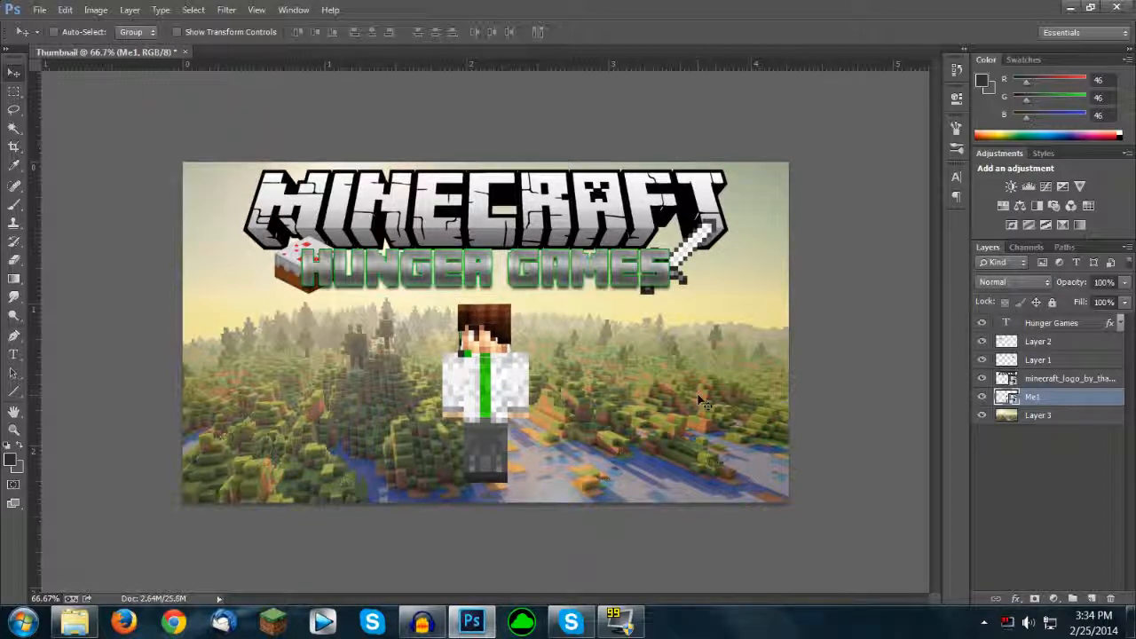
Step: Add the 12 pt text "Episode 1" below the HUNGER GAMES title and set it in the Minecraftia font
key(t)
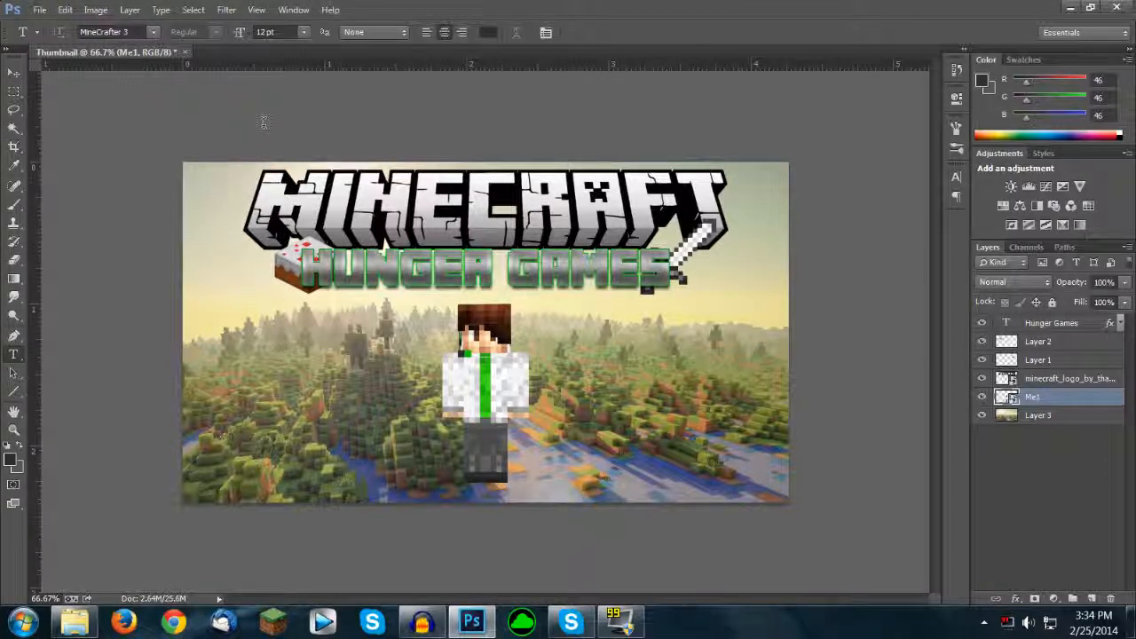
click(1056, 326)
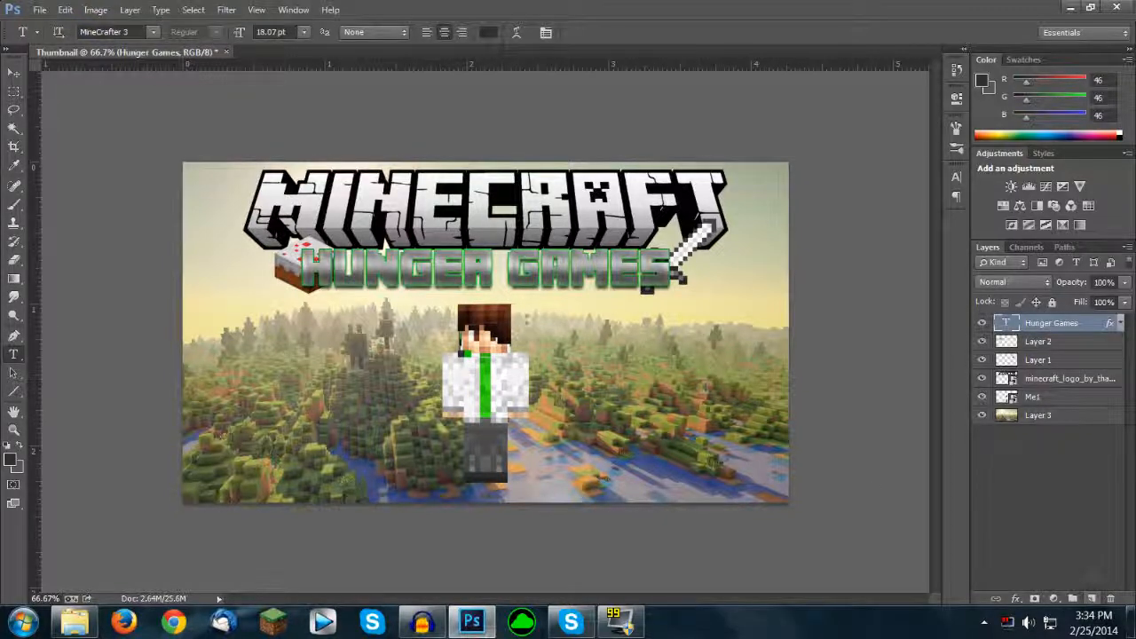
click(527, 324)
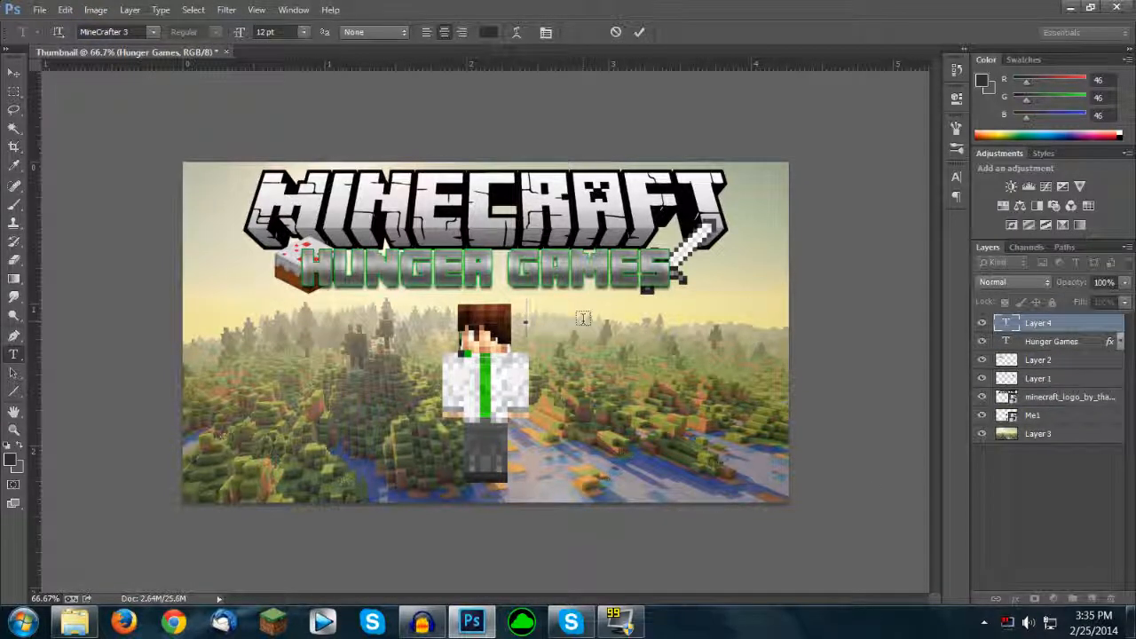
text(EPISODE 1)
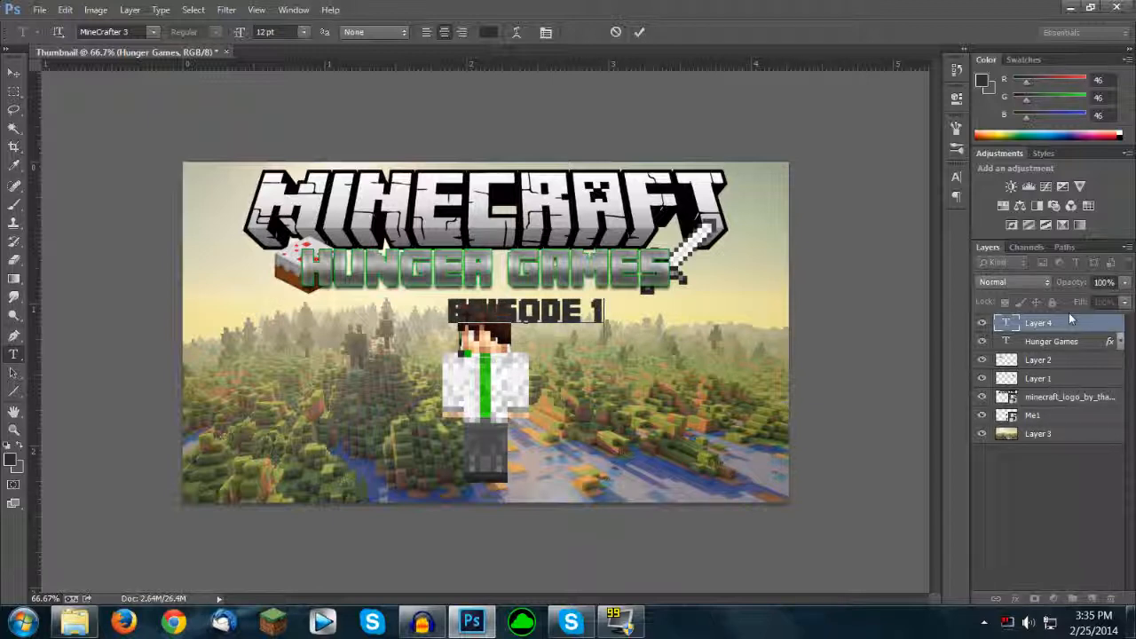
key(ctrl+a)
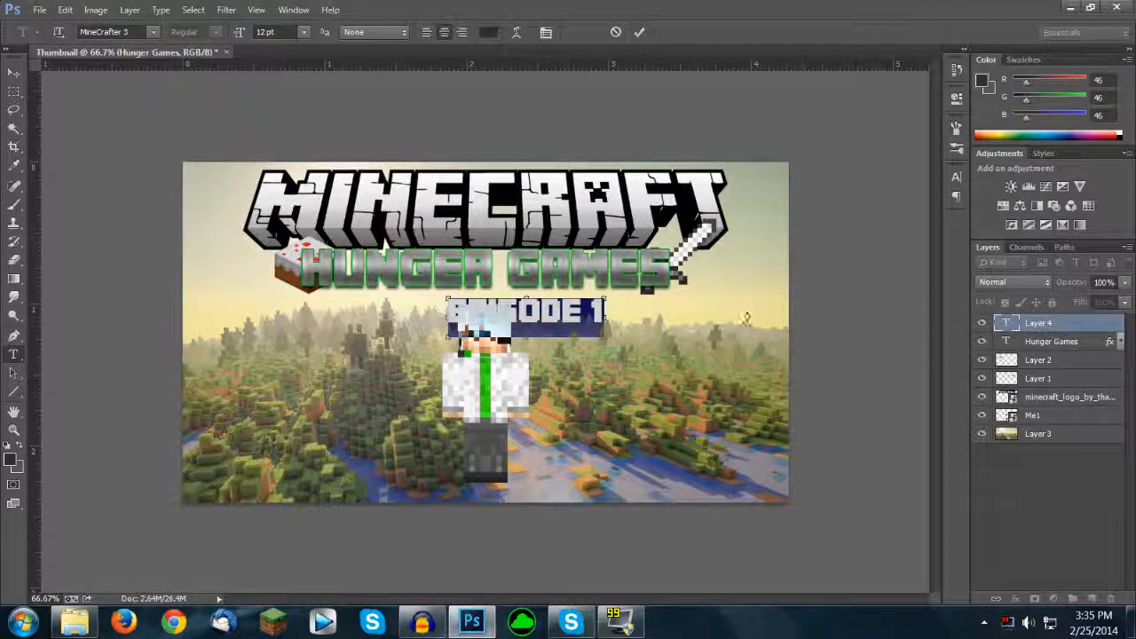
click(153, 32)
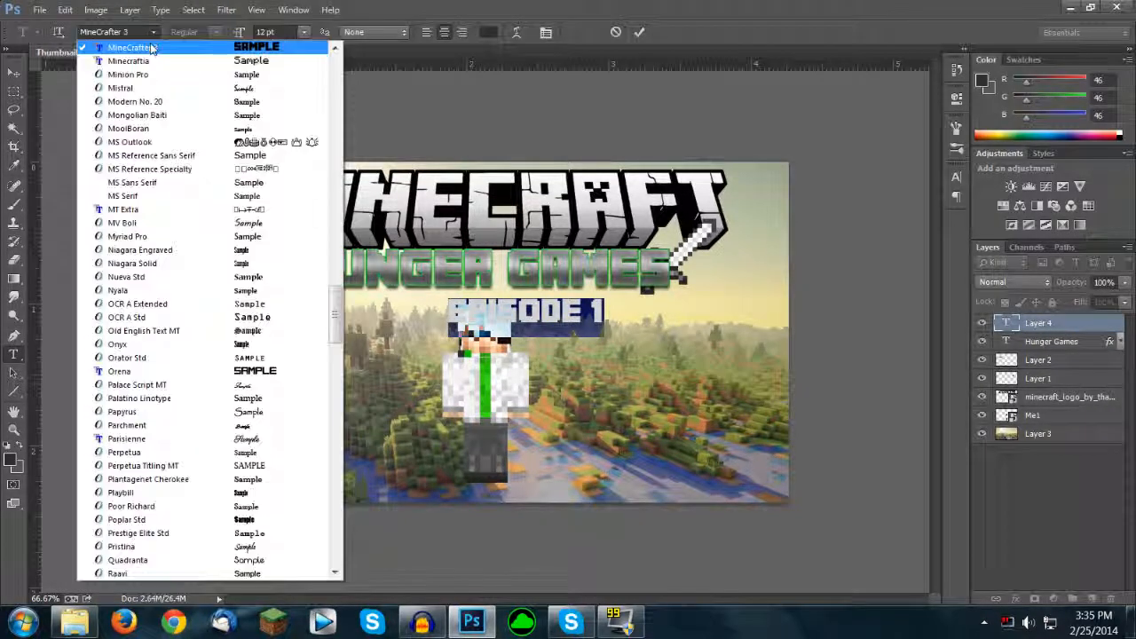
click(144, 58)
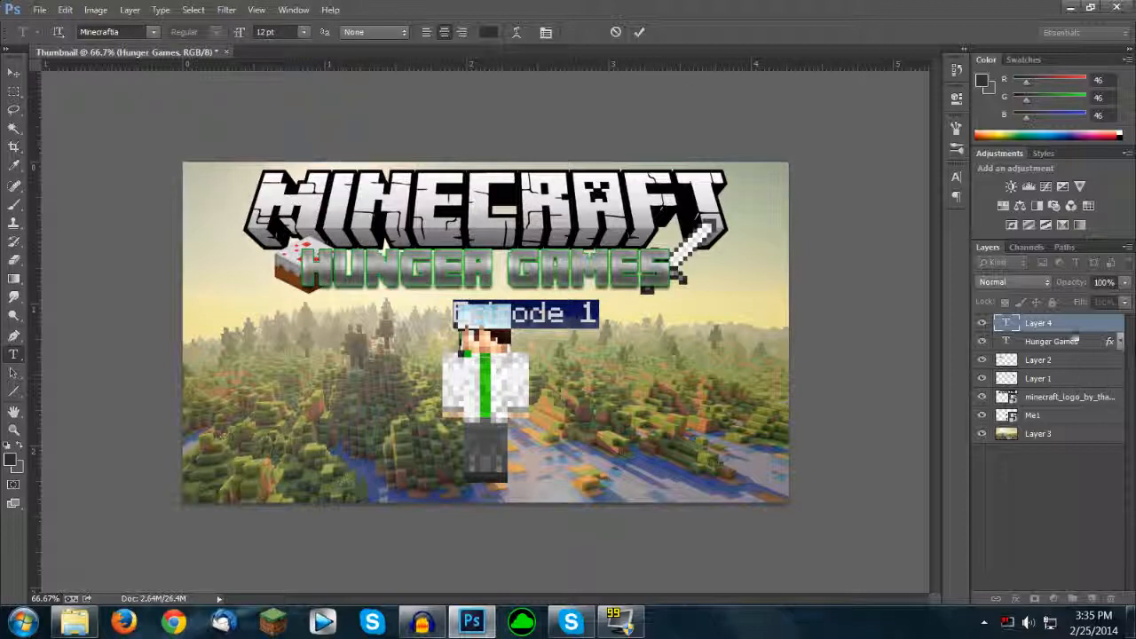
click(1073, 333)
Step: Move the "Episode 1" text to the right of the character's head and scale it up to about 142%
key(v)
drag(624, 397, 701, 366)
key(ctrl+t)
drag(696, 299, 752, 290)
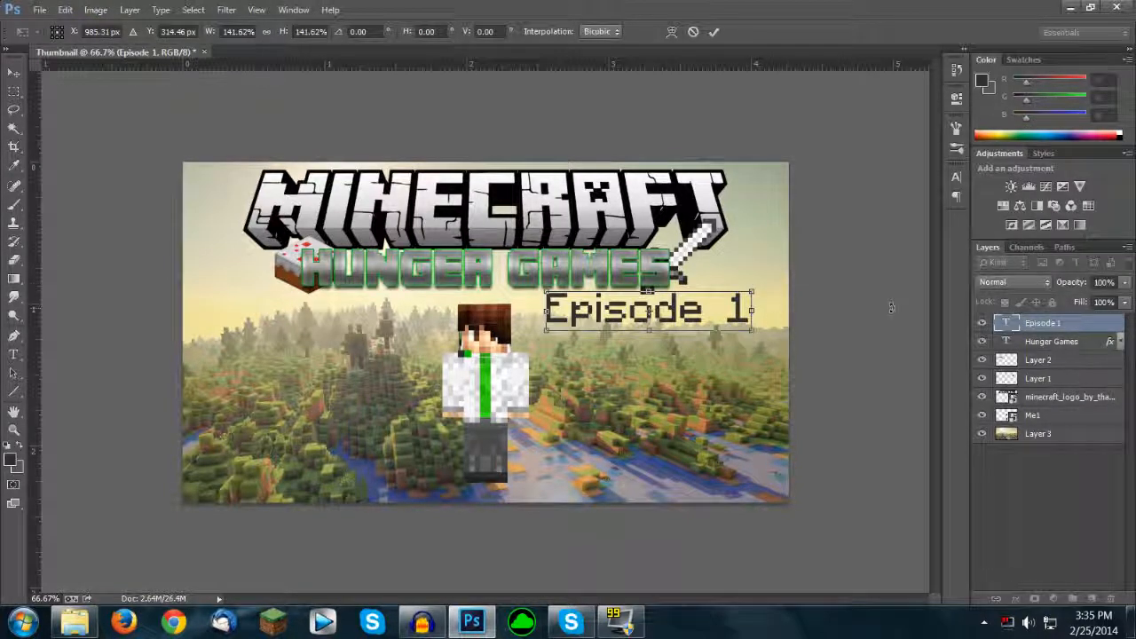
key(Return)
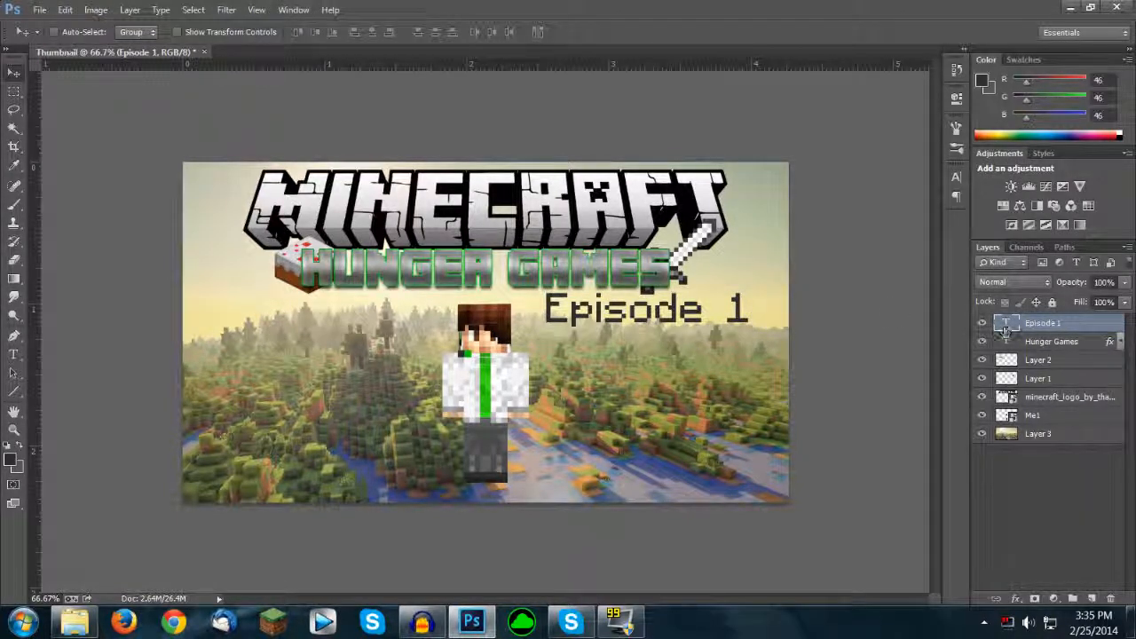
Step: Add an exclamation mark to the end of the episode text so it reads "Episode 1!"
double_click(1004, 327)
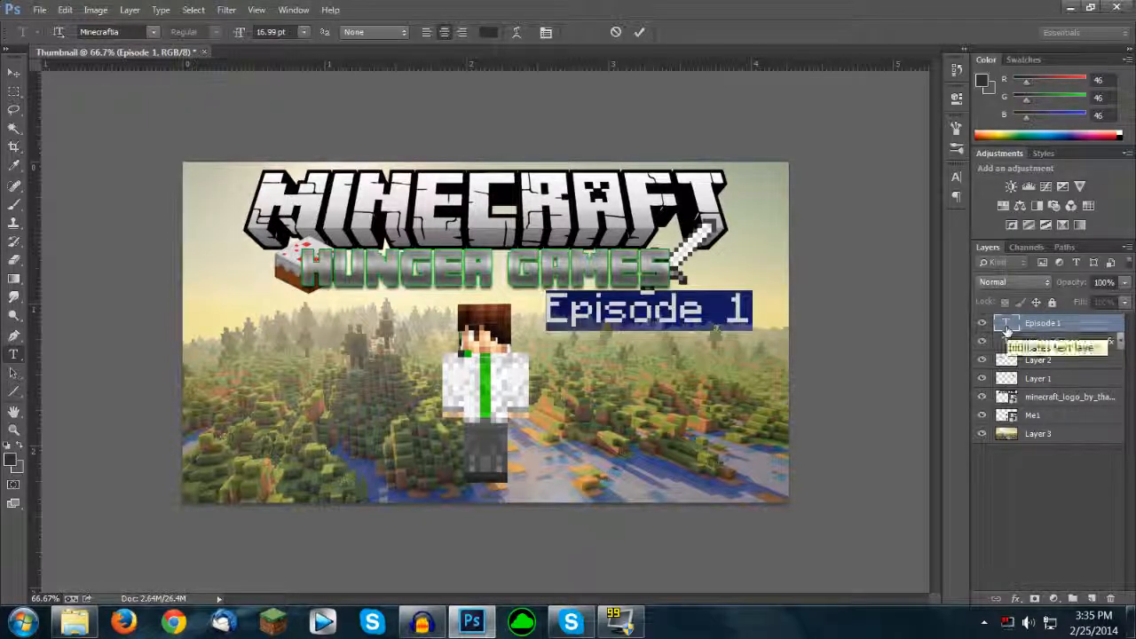
key(Right)
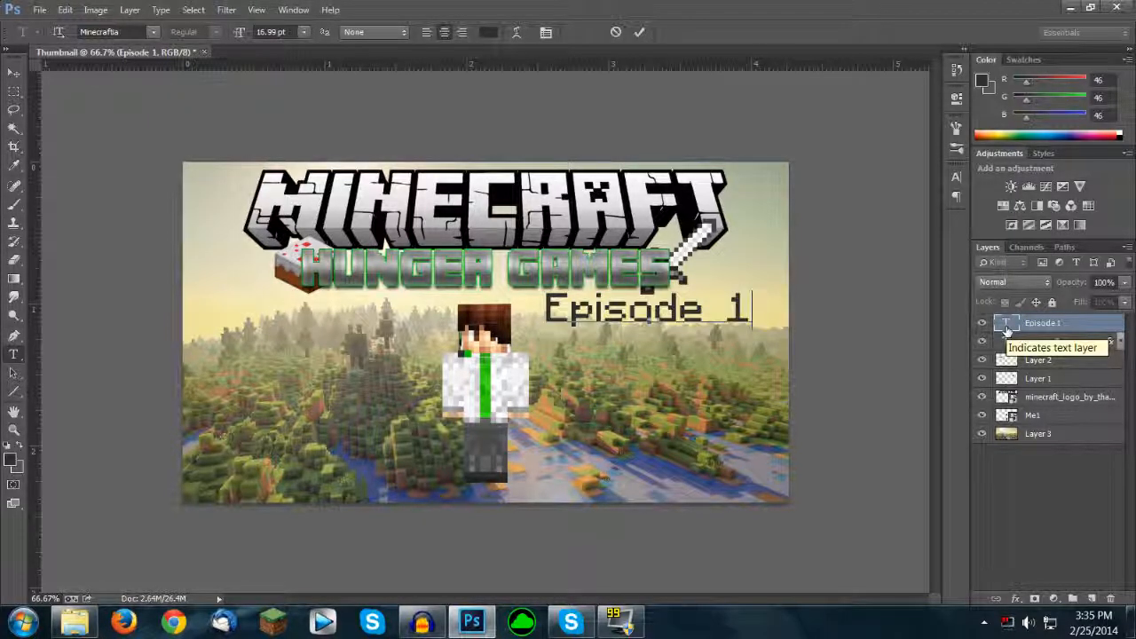
text(!)
key(ctrl+Return)
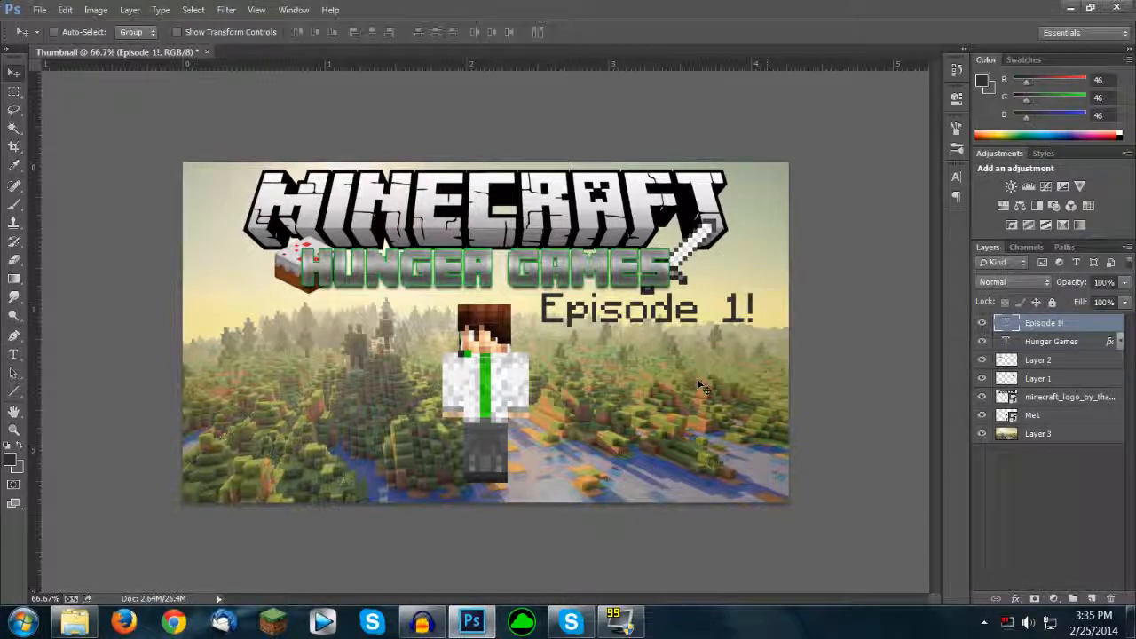
Step: Move the "Episode 1!" text up over the right end of the MINECRAFT logo and rotate it to about -7.45°
drag(673, 389, 659, 383)
drag(681, 302, 681, 286)
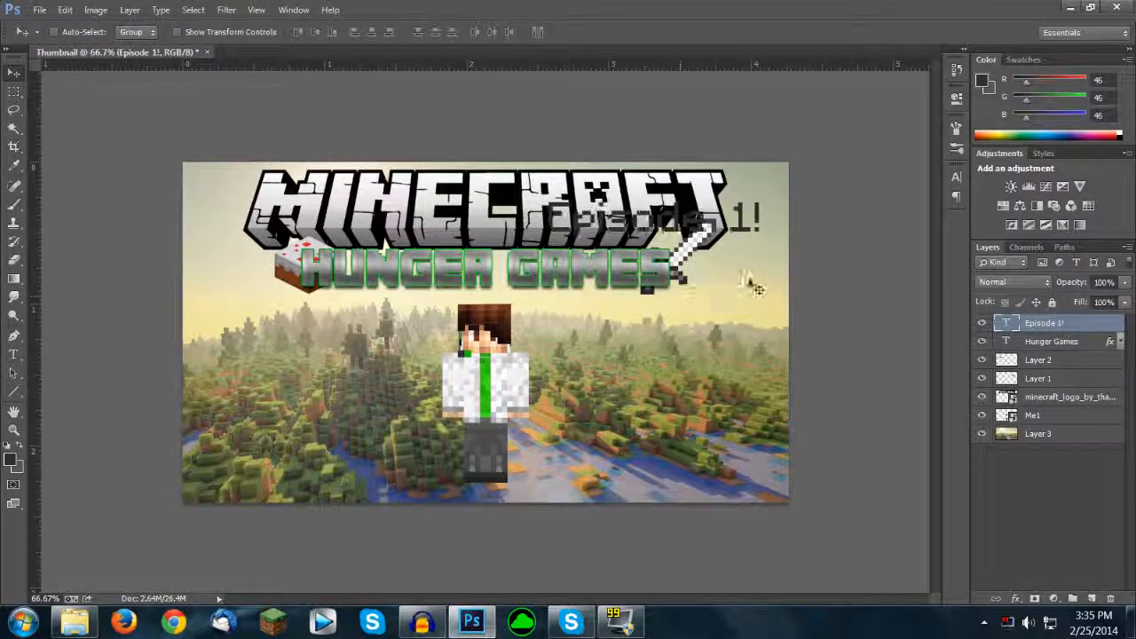
key(ctrl+t)
drag(782, 193, 876, 149)
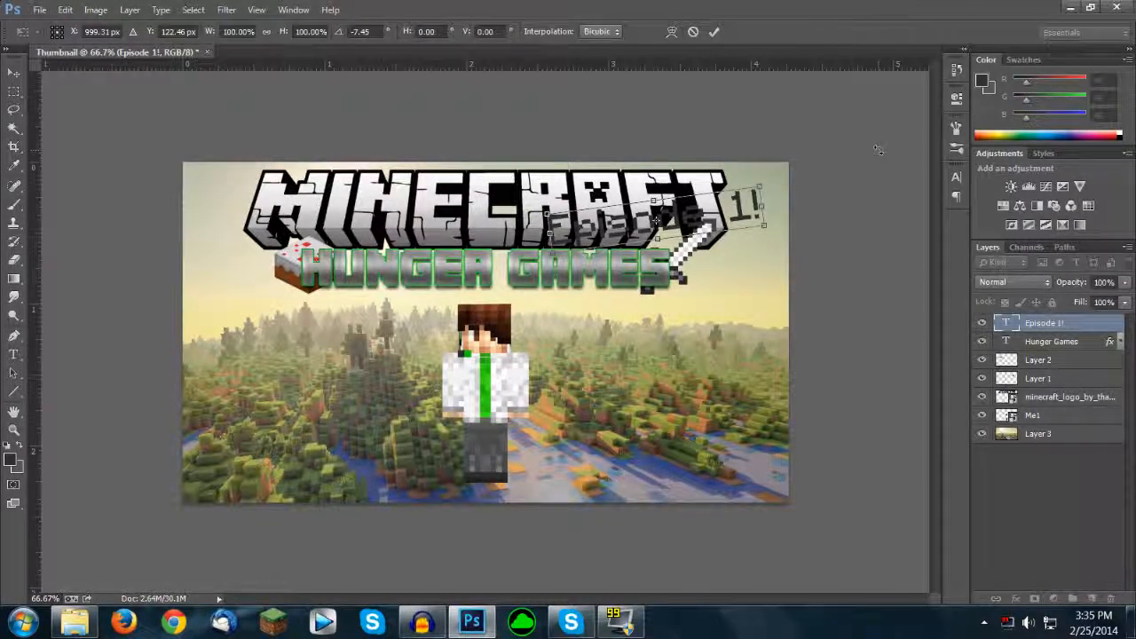
key(Return)
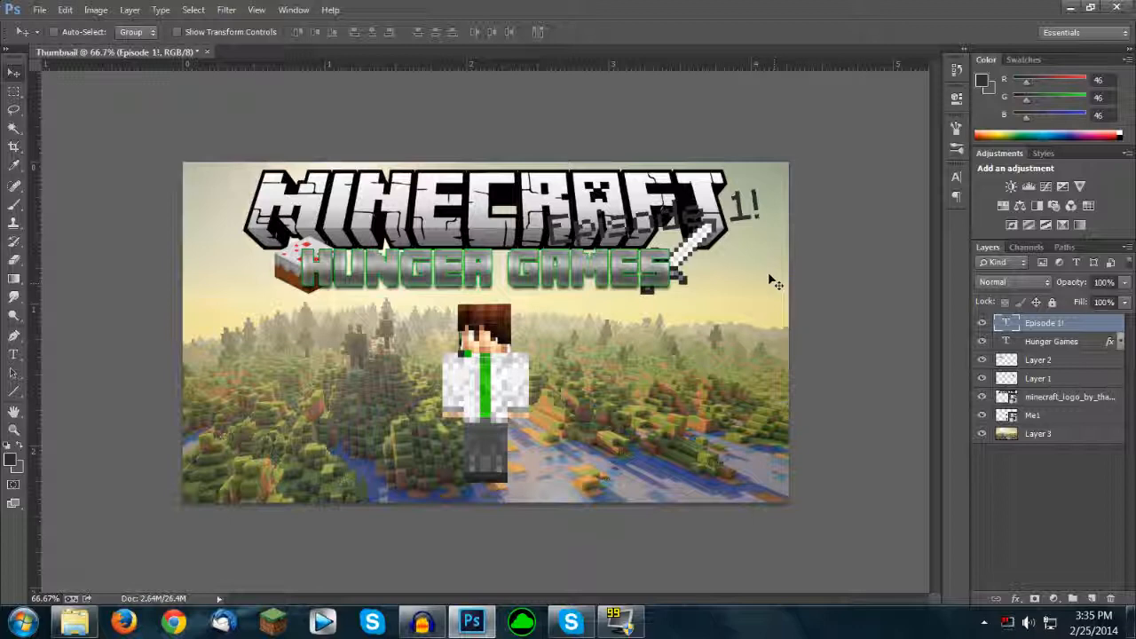
Step: Apply a Gradient Overlay to the "Episode 1!" text using a yellow gradient preset, leaving Color Overlay off
double_click(1098, 321)
drag(571, 150, 963, 235)
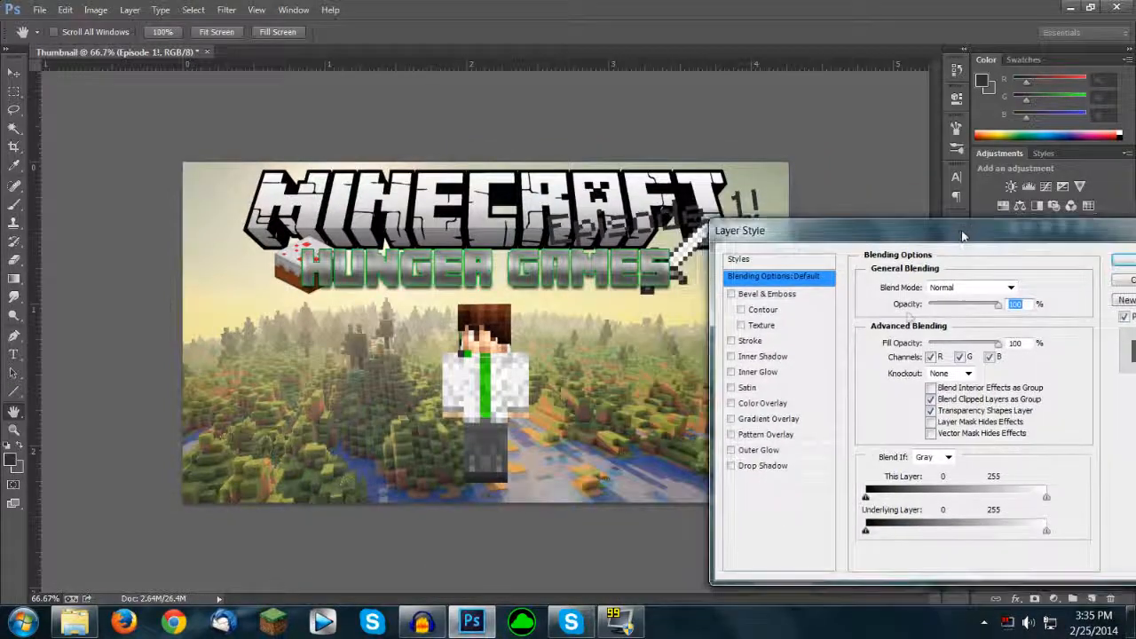
click(747, 420)
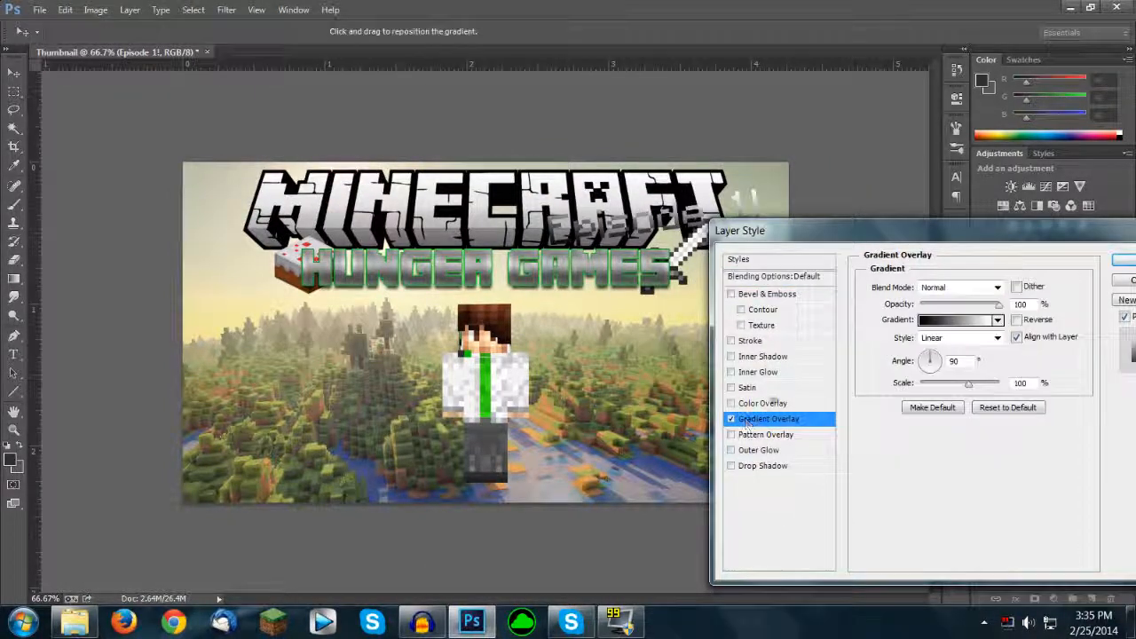
click(732, 404)
click(732, 404)
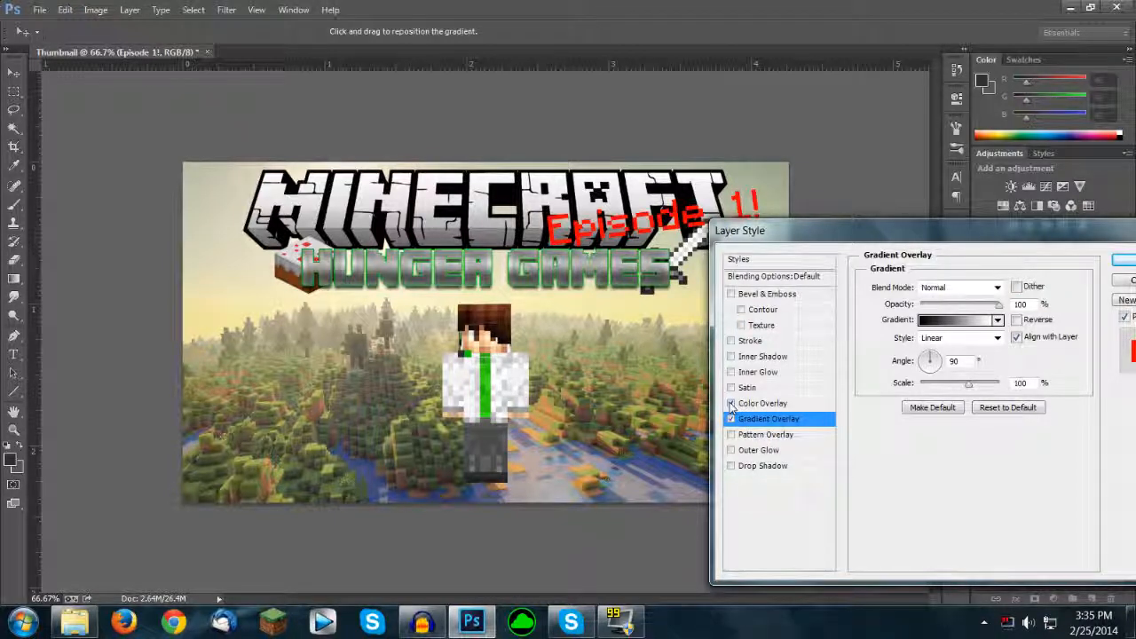
click(731, 405)
click(962, 320)
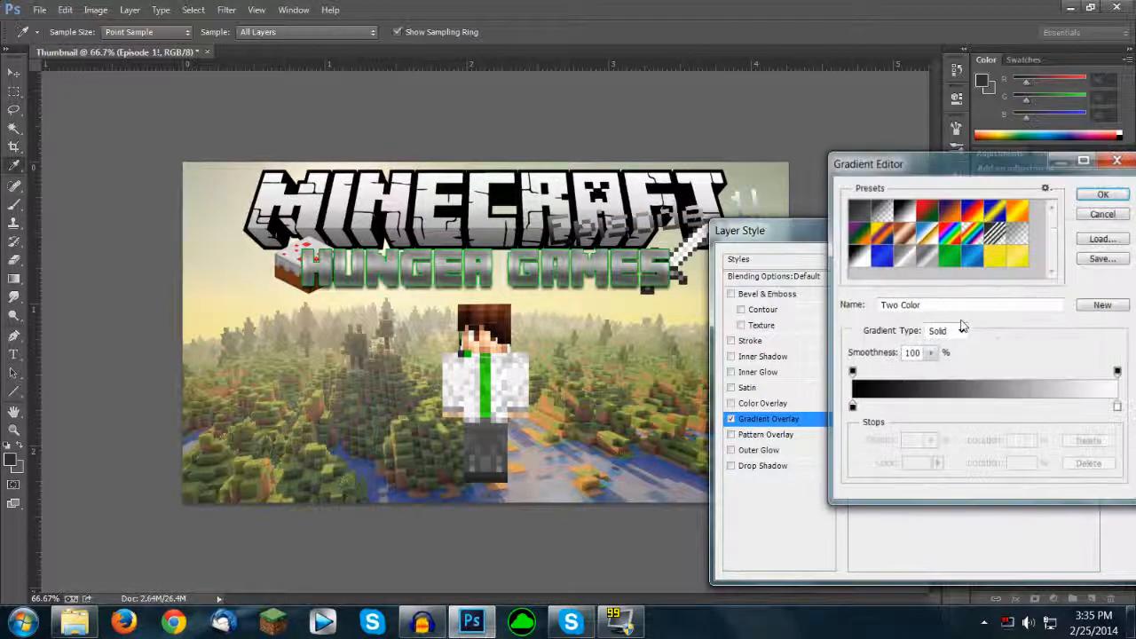
click(992, 260)
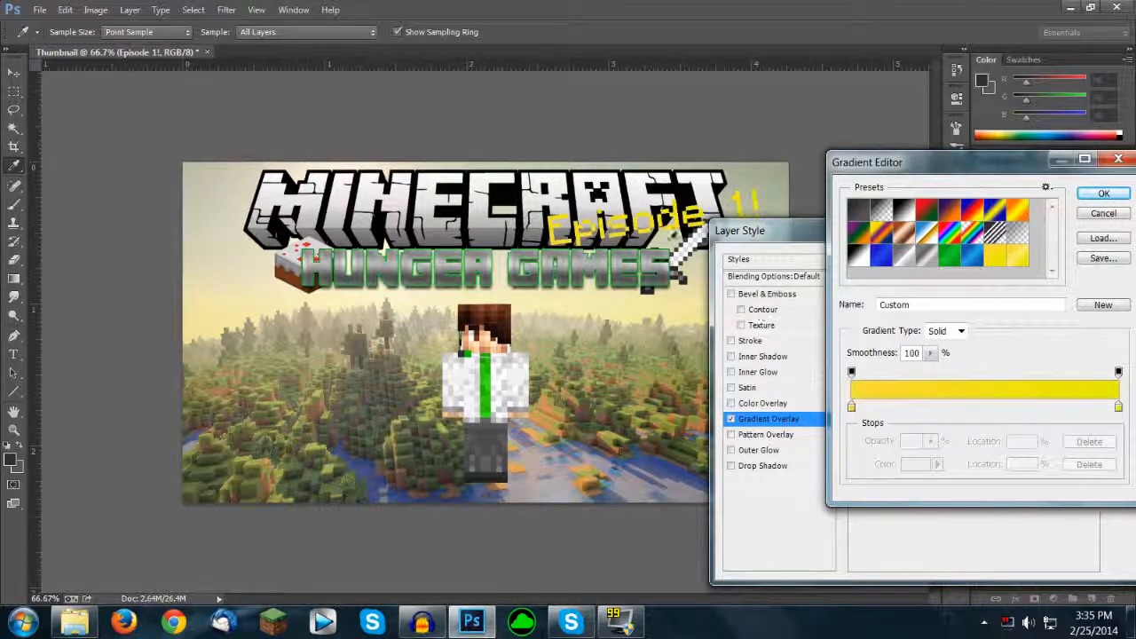
drag(967, 161, 857, 253)
click(987, 285)
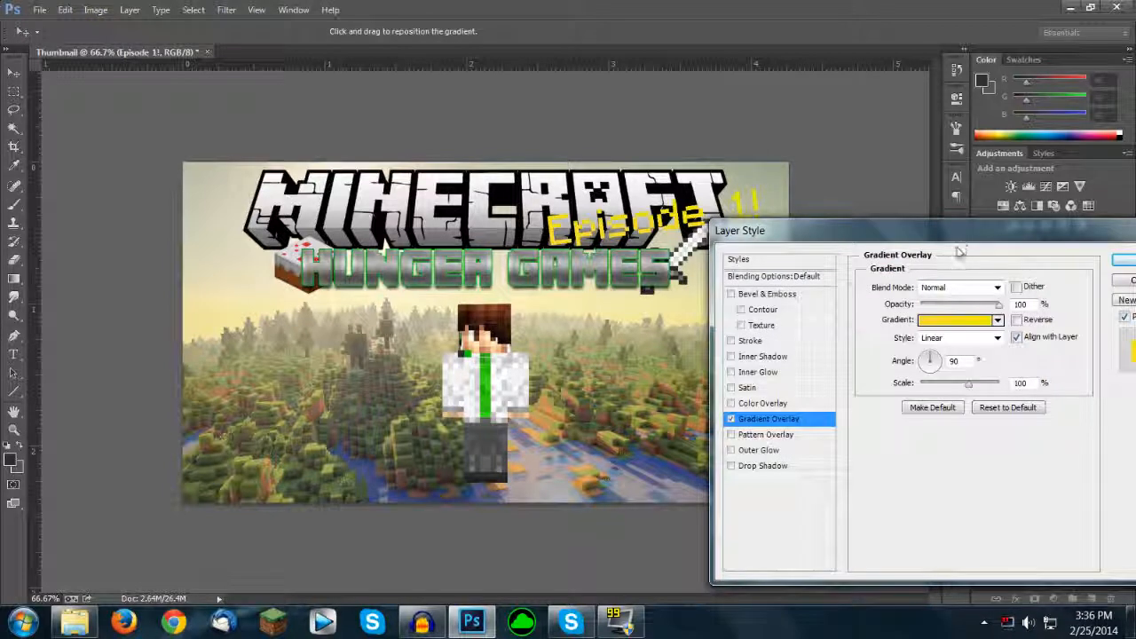
Step: Add a black outside stroke and a Satin effect reduced to about 13% opacity to the "Episode 1!" text
click(740, 341)
double_click(1003, 285)
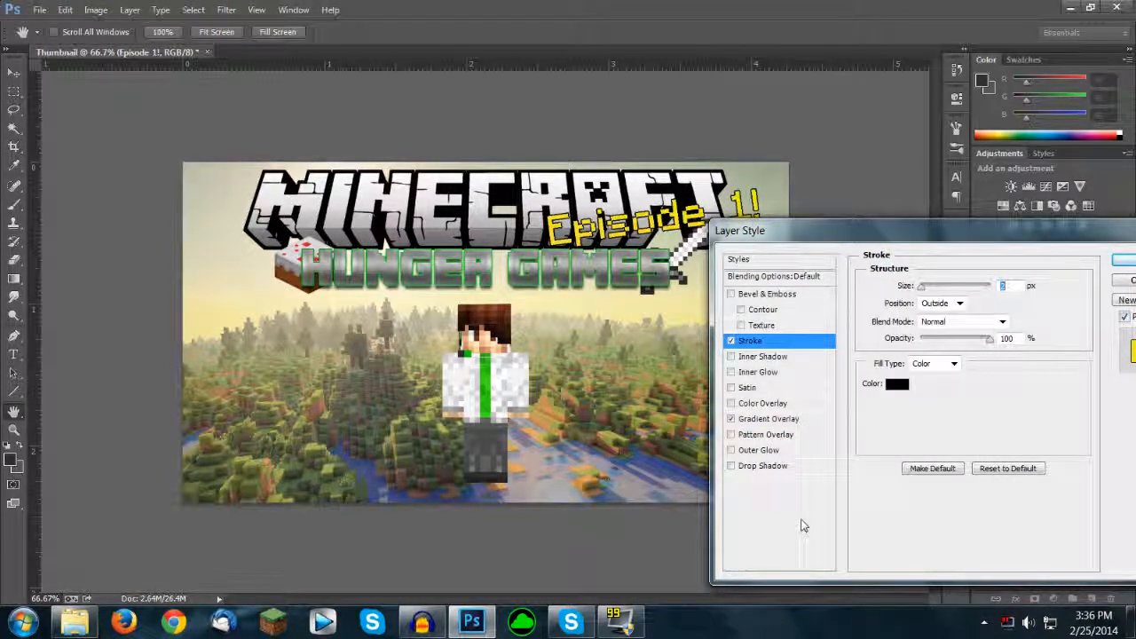
click(745, 388)
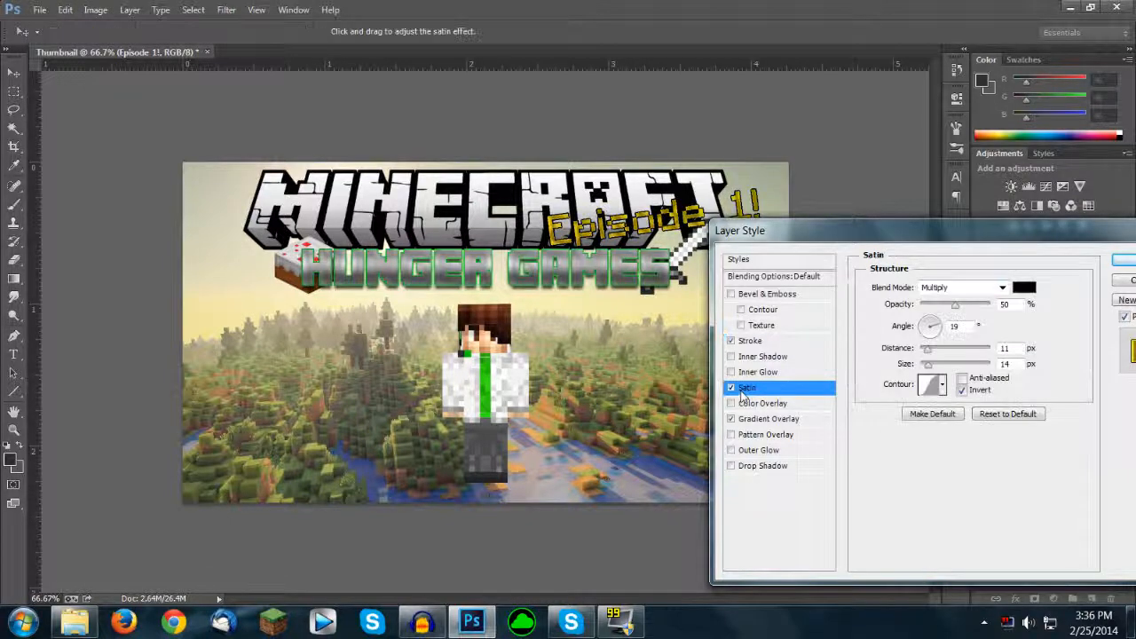
drag(955, 304, 933, 313)
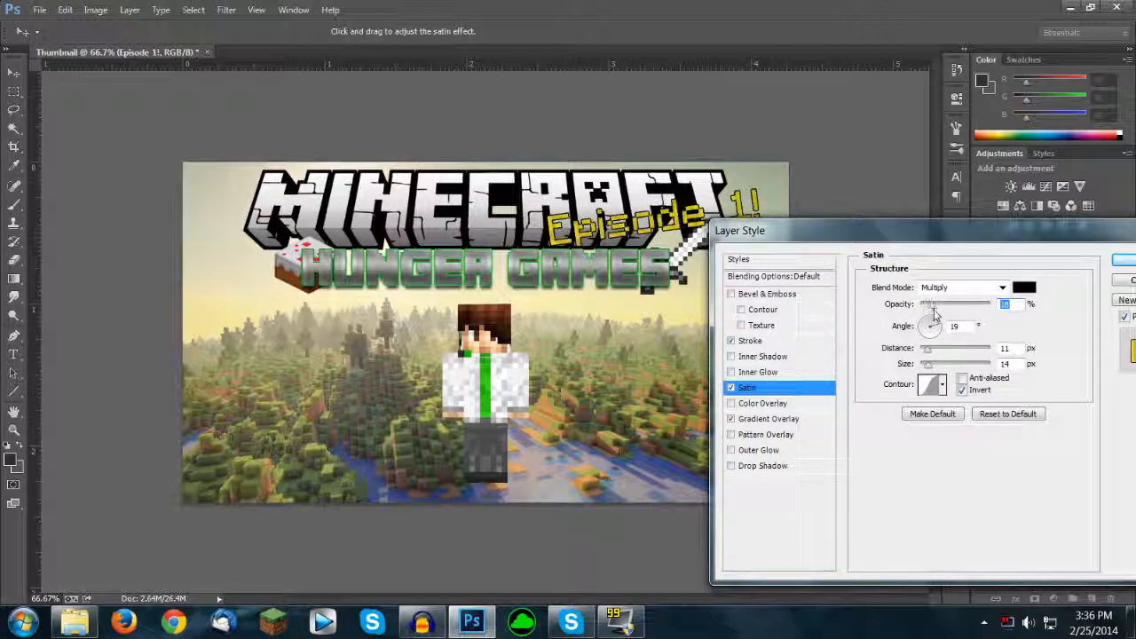
drag(938, 315, 932, 310)
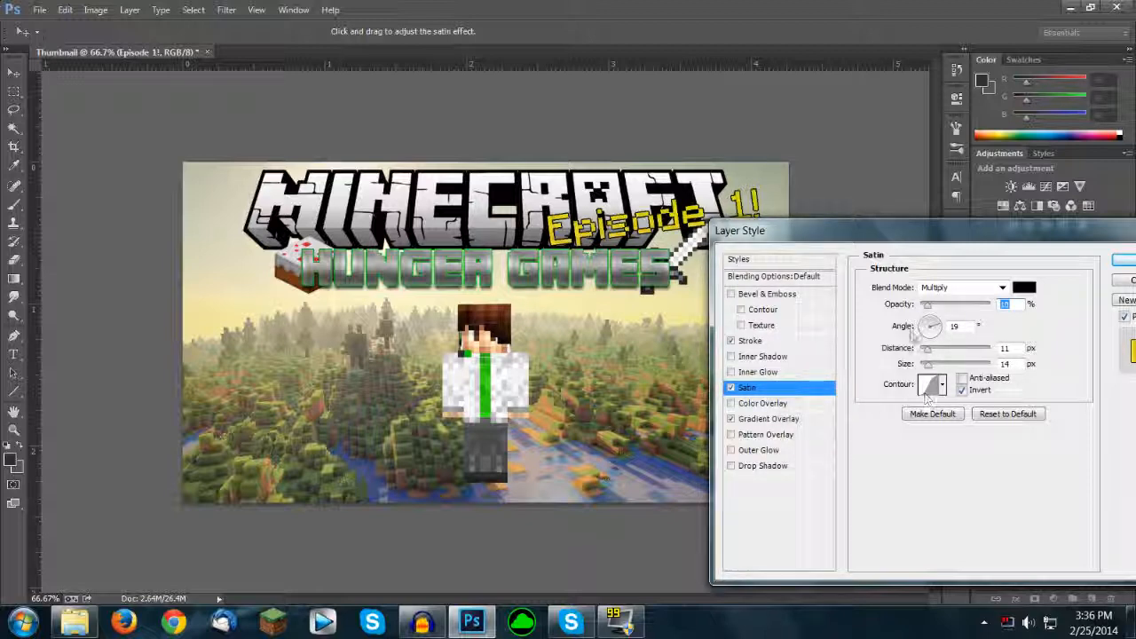
drag(788, 245, 609, 259)
click(927, 277)
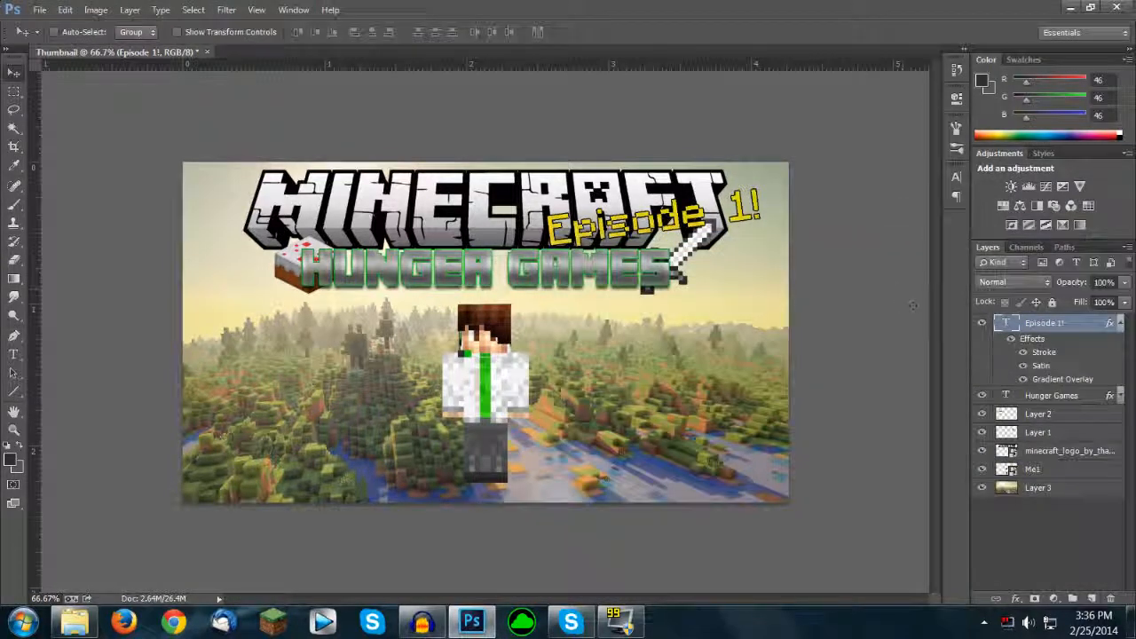
Step: Enlarge the "Episode 1!" text slightly and nudge it left over the end of the MINECRAFT logo
key(ctrl+t)
drag(763, 185, 784, 171)
key(Return)
drag(702, 259, 693, 258)
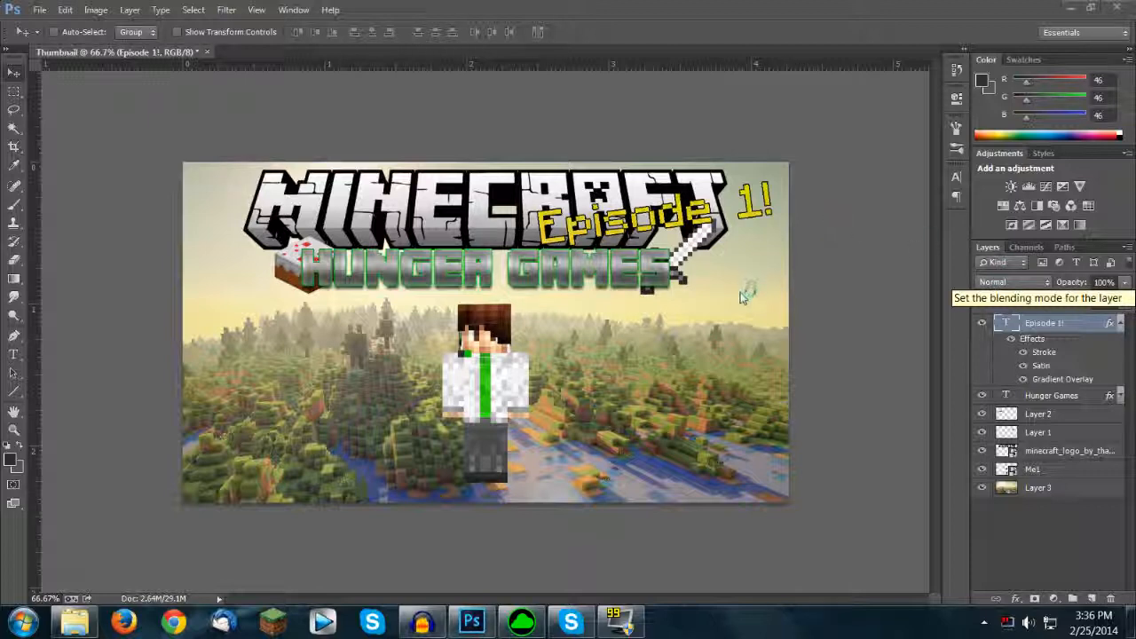
Step: Unpin Razer Synapse 2.0 from the Windows taskbar
right_click(525, 606)
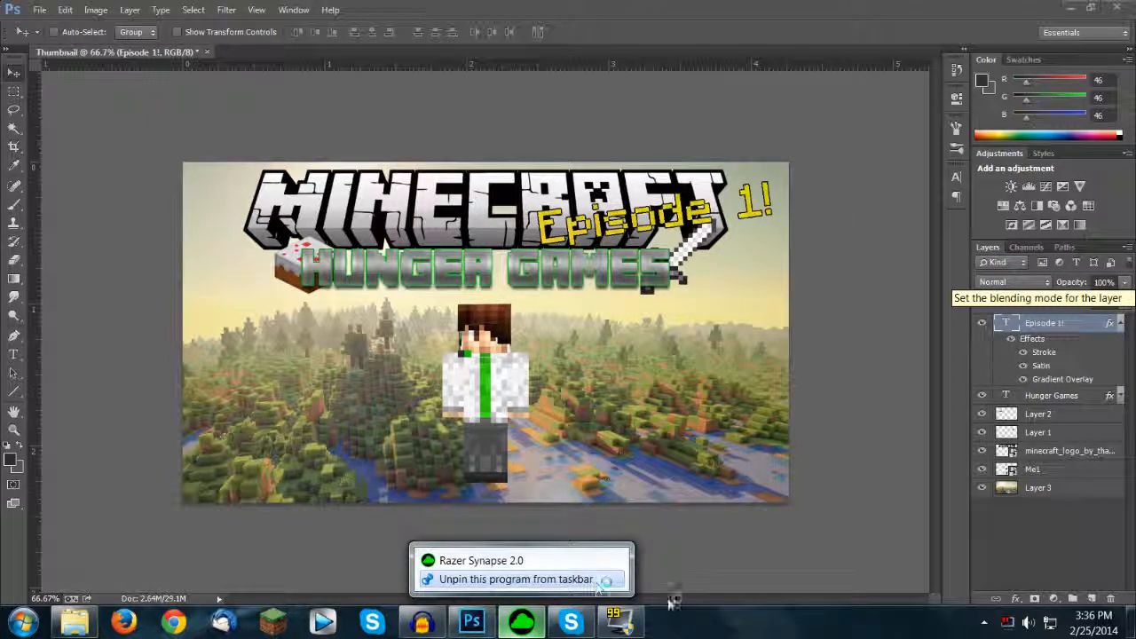
click(533, 578)
key(super)
key(super)
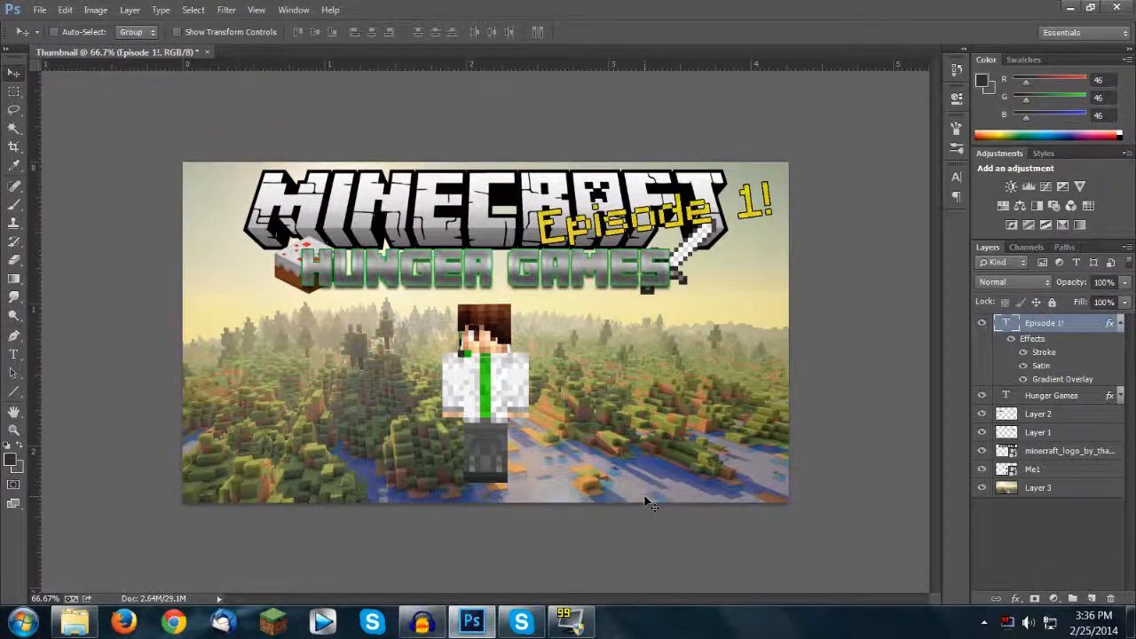
Step: Examine how the thumbnail reads at small sizes, down to 12.5% zoom
key(ctrl+minus)
key(ctrl+minus)
key(ctrl+minus)
key(ctrl+minus)
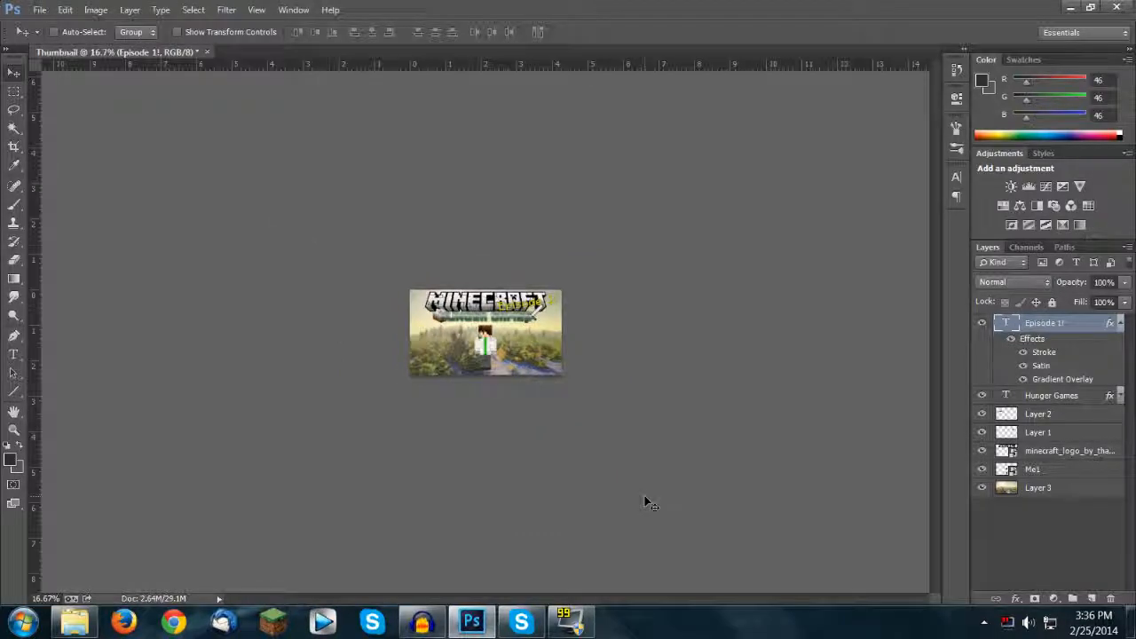
key(ctrl+minus)
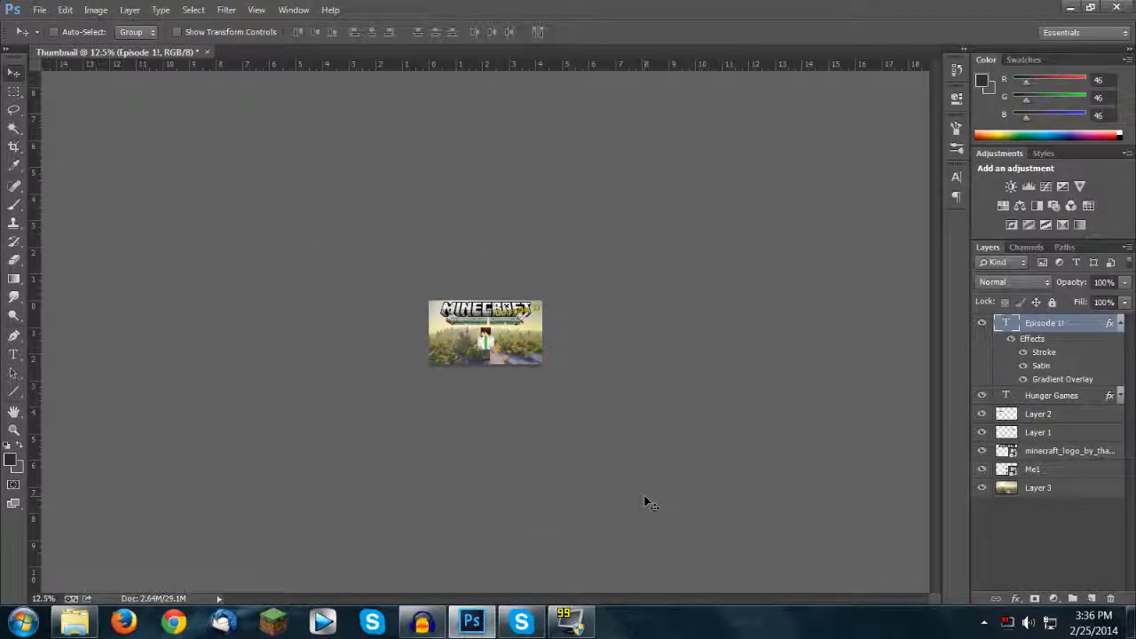
key(ctrl+plus)
key(ctrl+plus)
key(ctrl+plus)
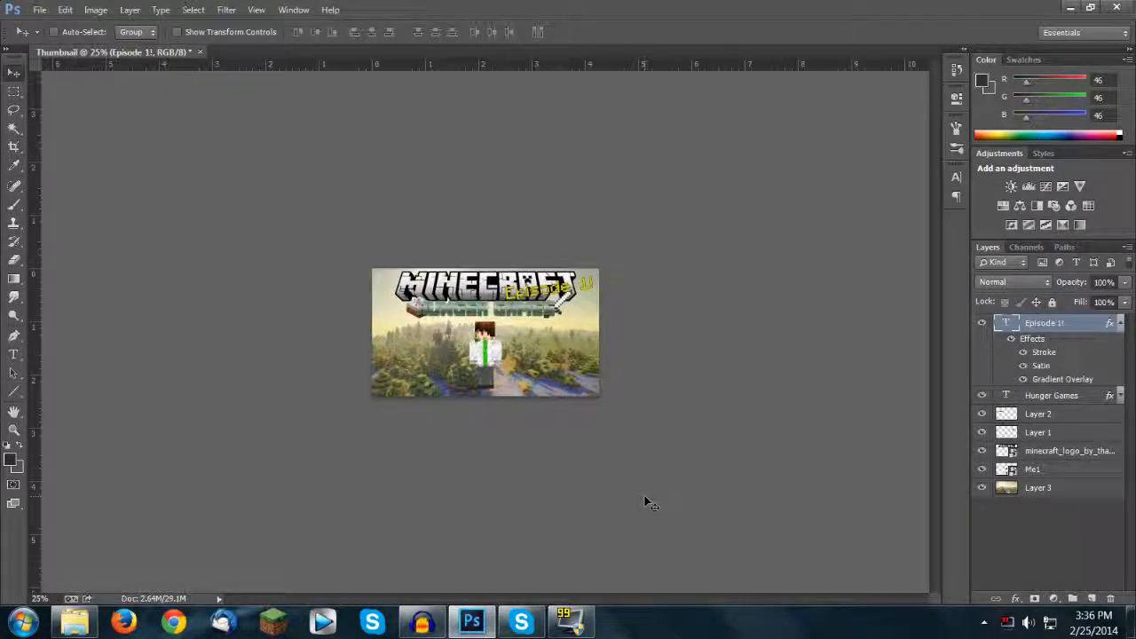
Step: Minimise the Razer Synapse window and return to the thumbnail at 50% zoom
key(alt+Tab)
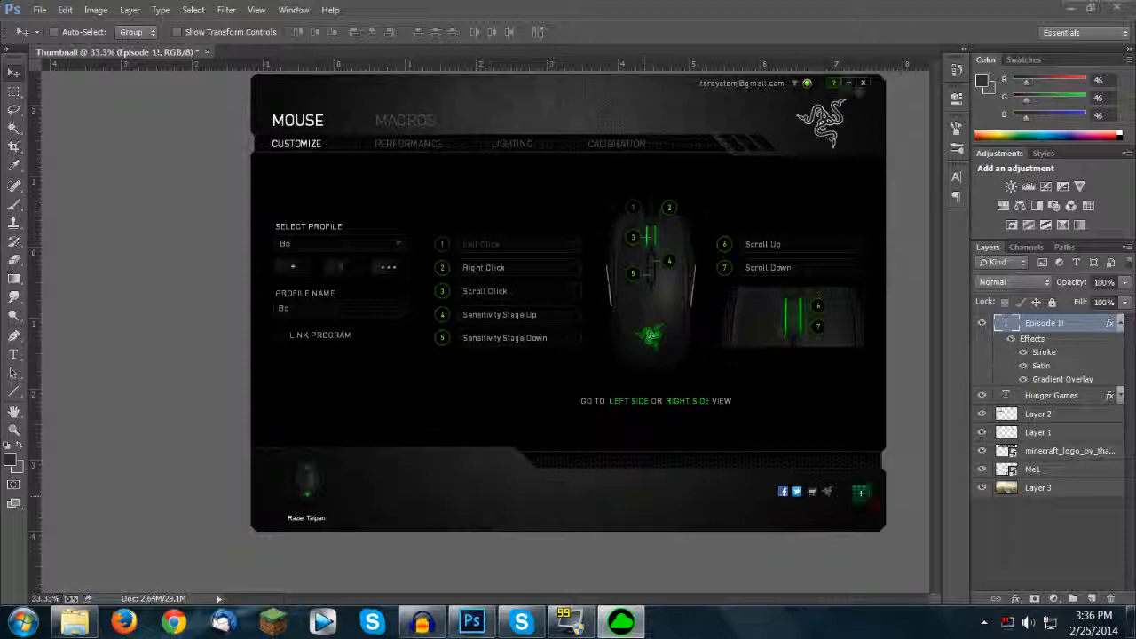
click(849, 83)
key(ctrl+plus)
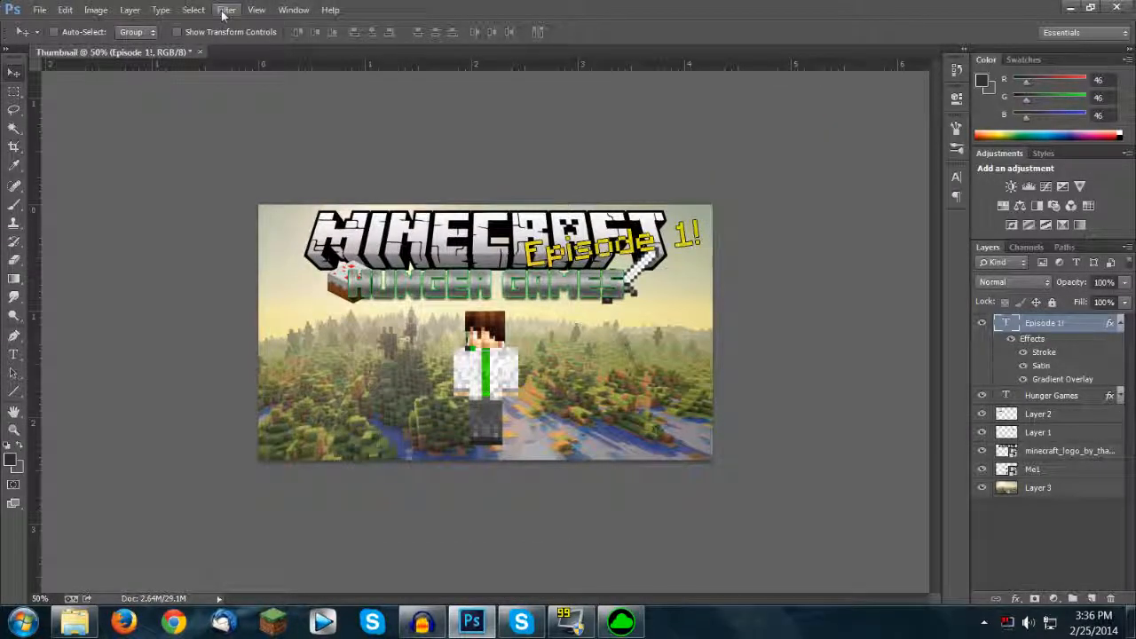
click(39, 10)
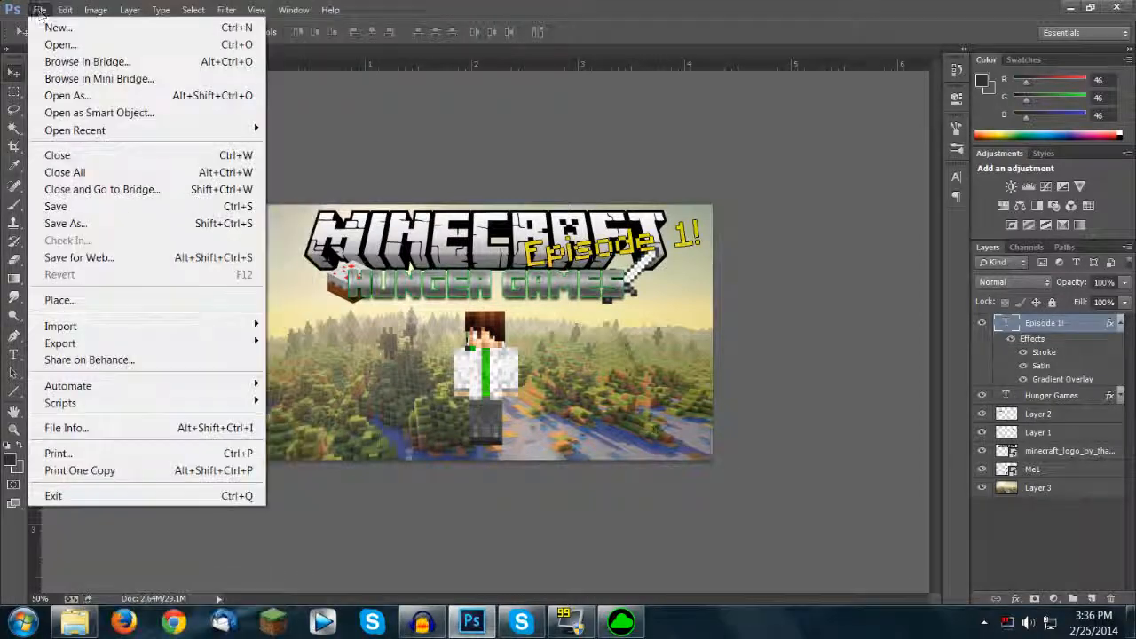
click(88, 223)
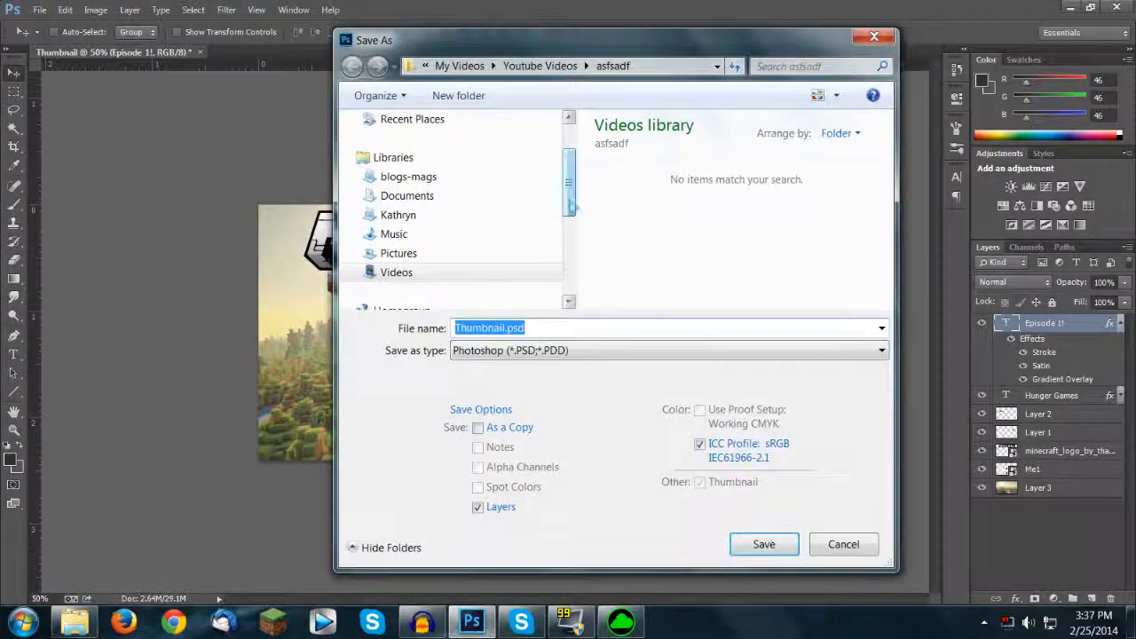
click(400, 253)
double_click(715, 248)
double_click(721, 213)
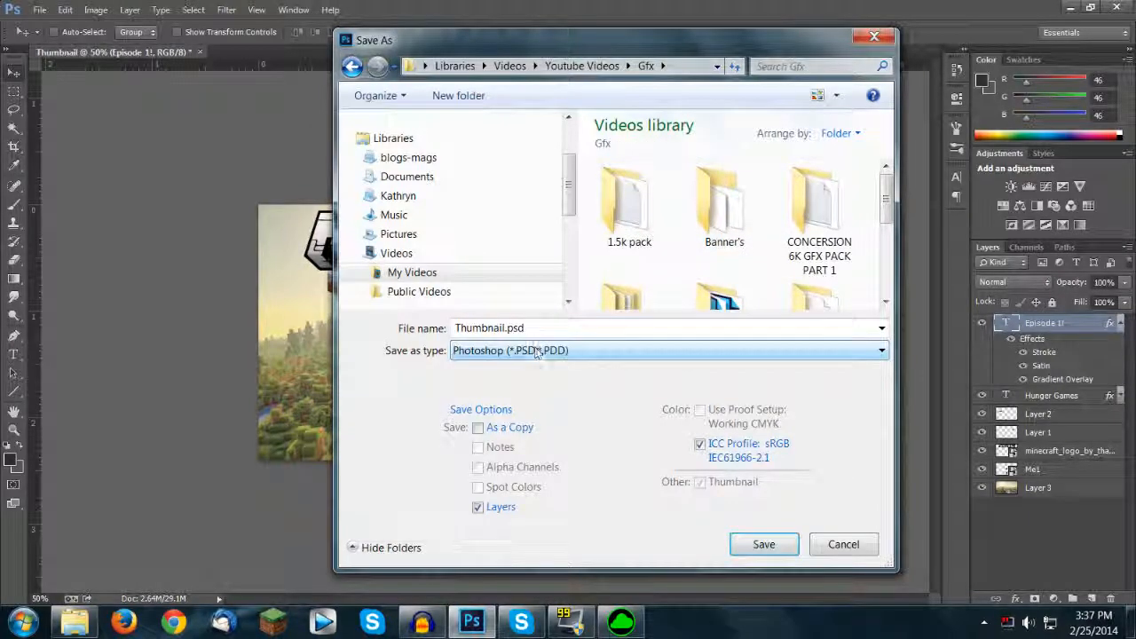
drag(603, 44, 539, 80)
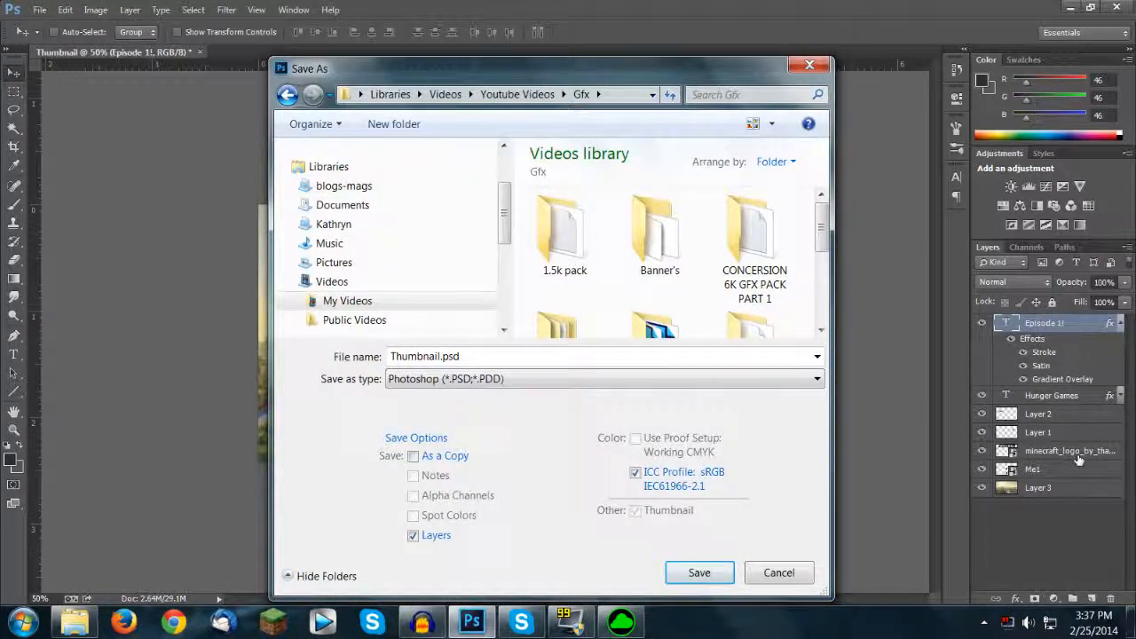
drag(575, 78, 572, 118)
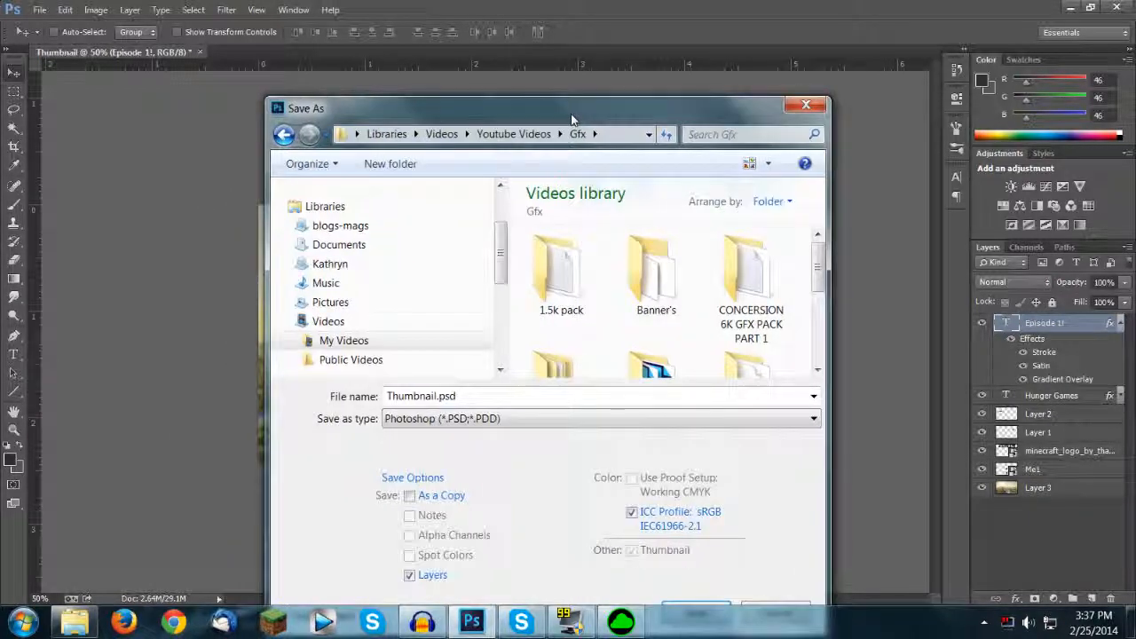
drag(573, 122, 590, 176)
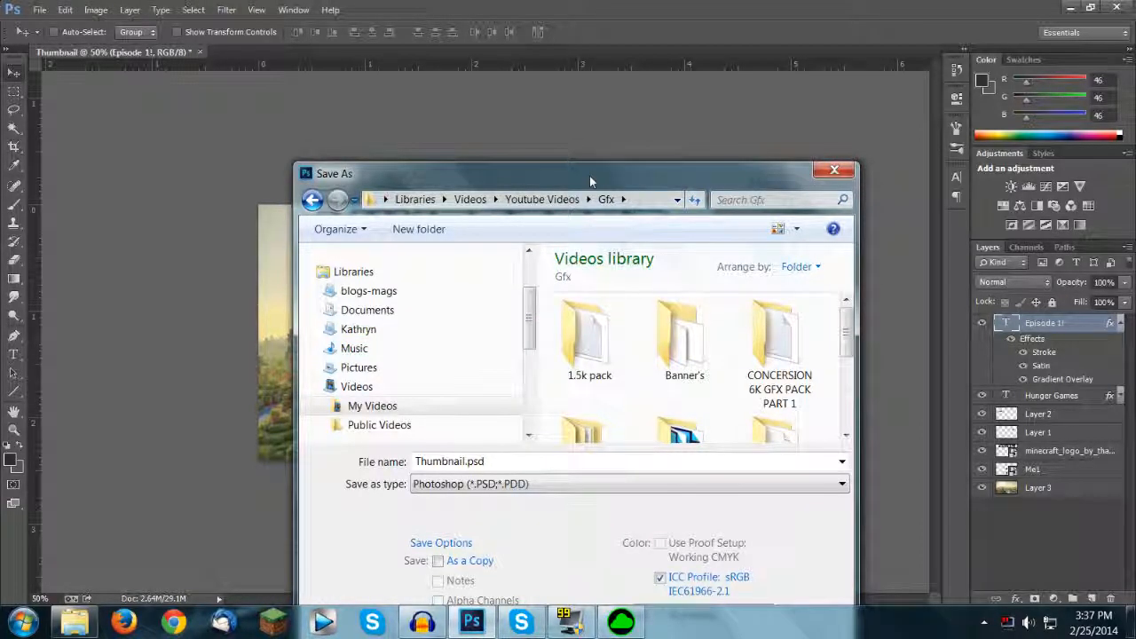
drag(589, 175, 652, 359)
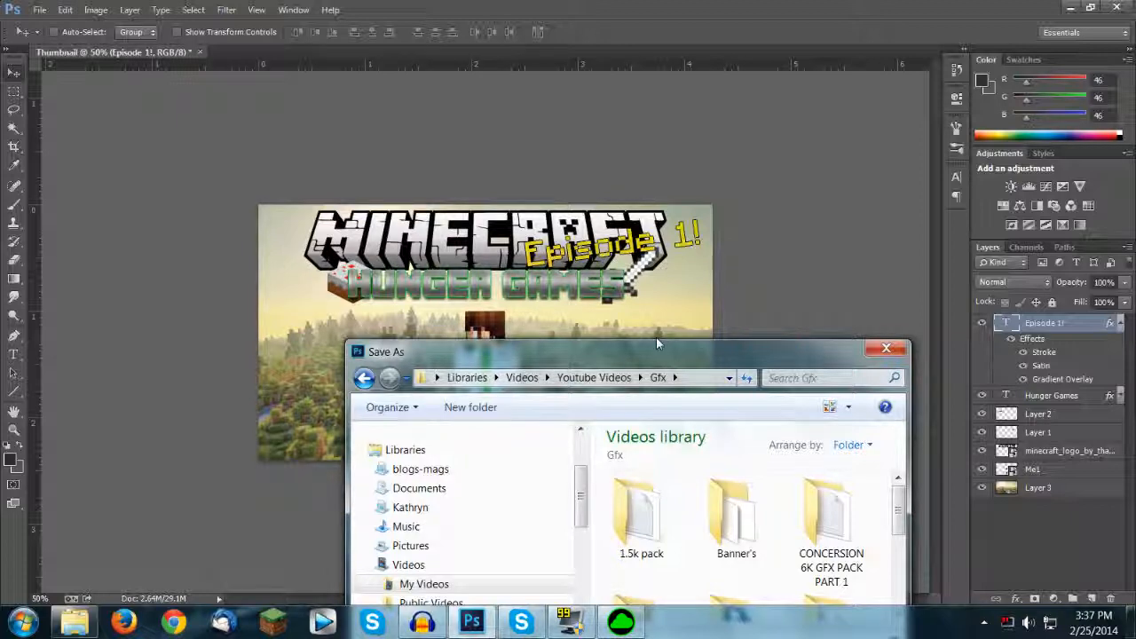
drag(658, 343, 613, 82)
click(842, 82)
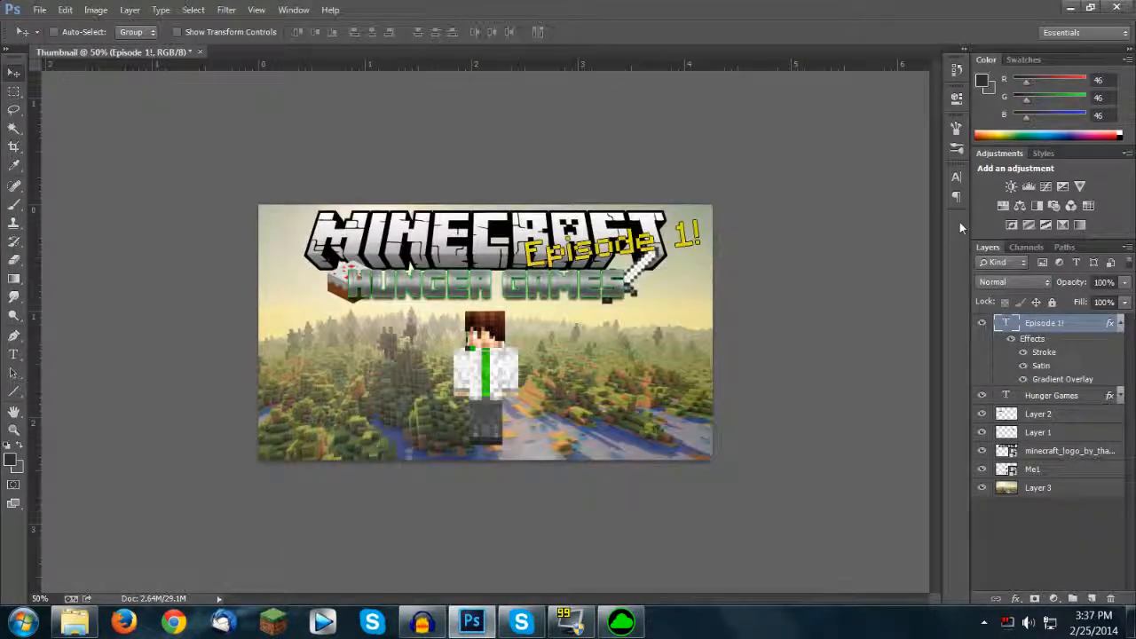